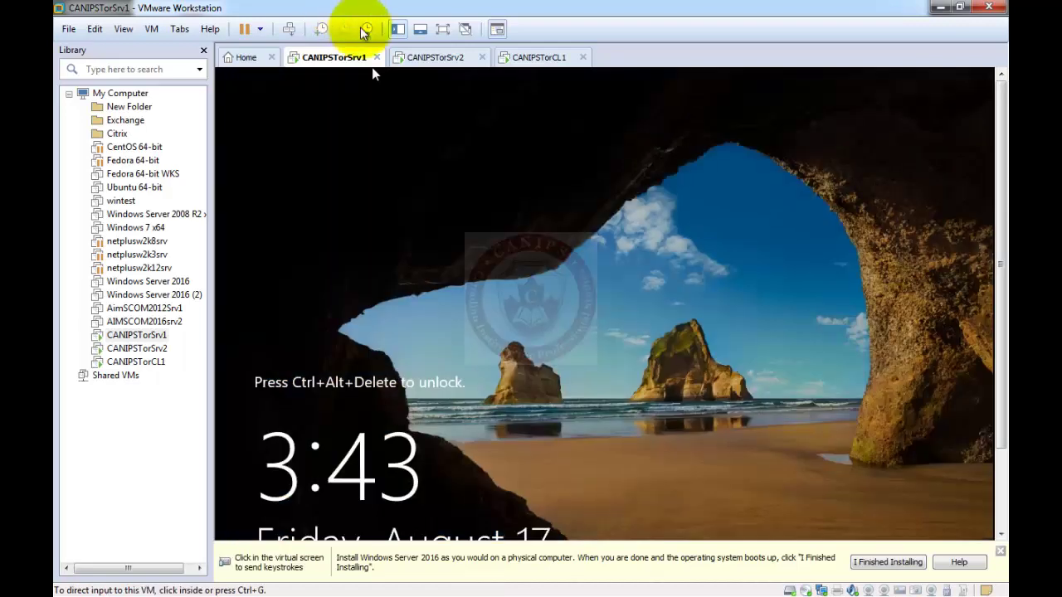
Set and confirm the built-in administrator account password on the CANIPSTorSrv2 virtual machine, finishing its Windows setup.
{"action": "left_click", "coordinate": [427, 58]}
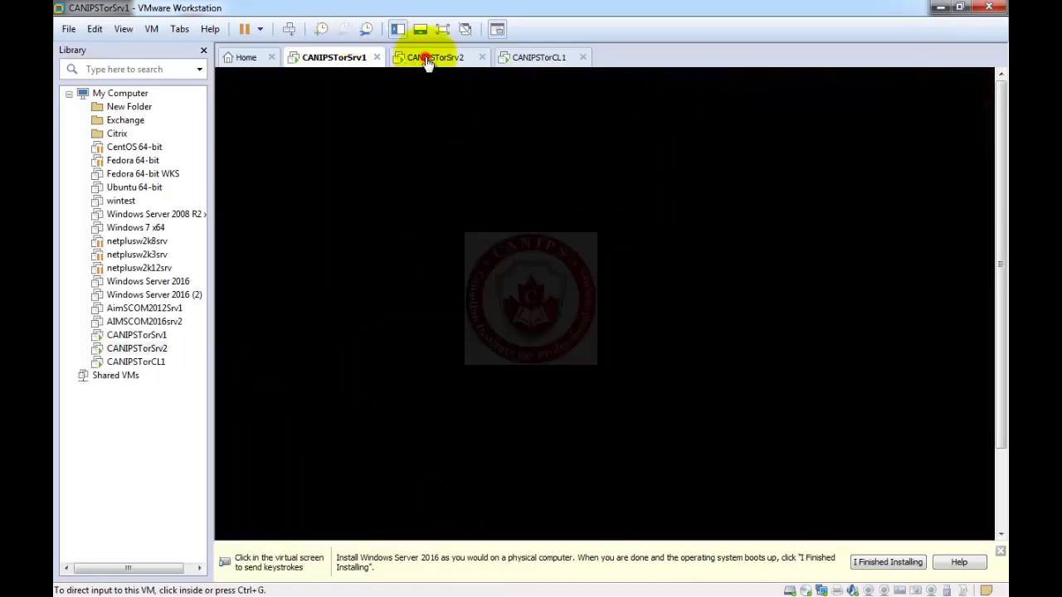
{"action": "left_click", "coordinate": [490, 296]}
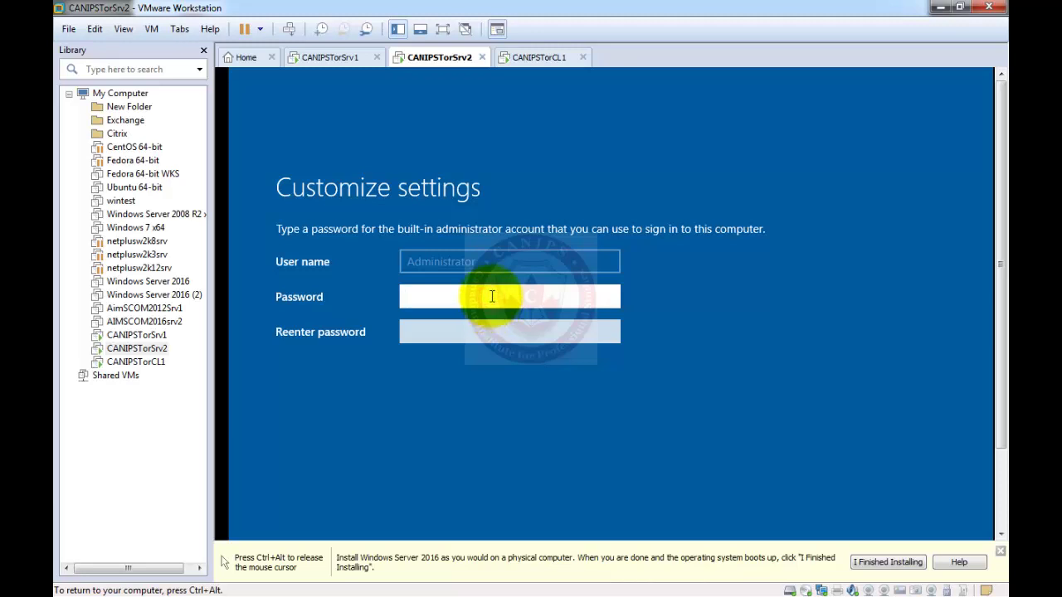
{"action": "type", "text": "P"}
{"action": "key", "text": "Tab"}
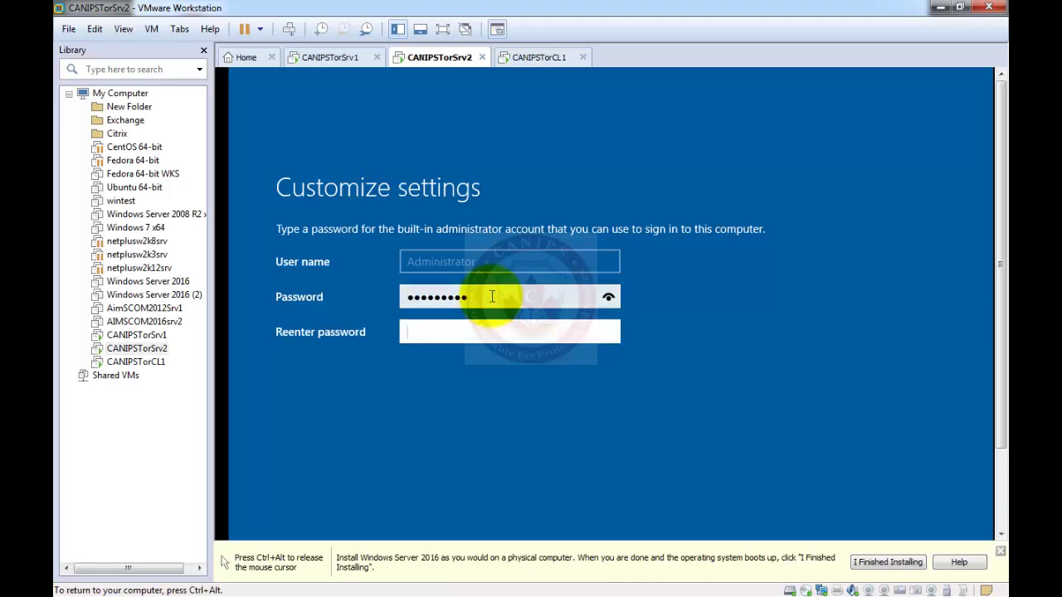
{"action": "type", "text": "P"}
{"action": "key", "text": "Return"}
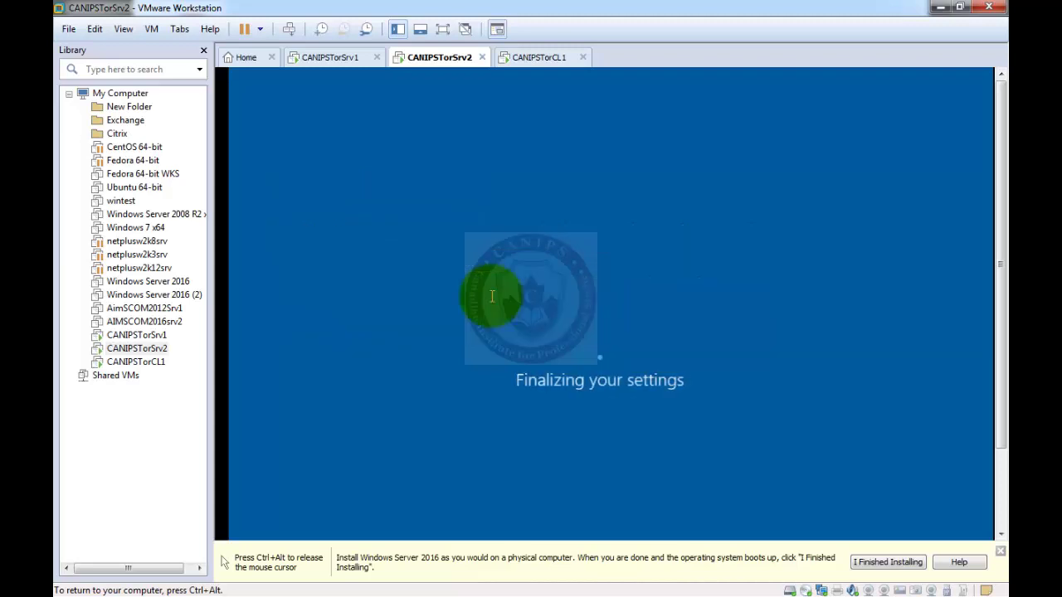
Bring up the Administrator sign-in screen on the locked CANIPSTorSrv1 virtual machine.
{"action": "key", "text": "ctrl+alt"}
{"action": "left_click", "coordinate": [539, 59]}
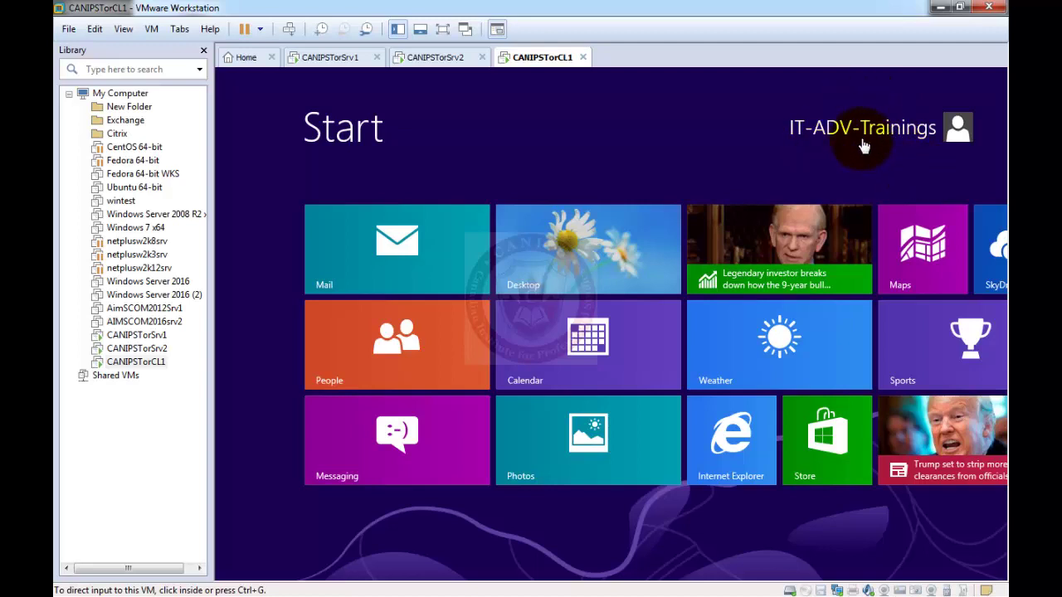
{"action": "left_click", "coordinate": [334, 58]}
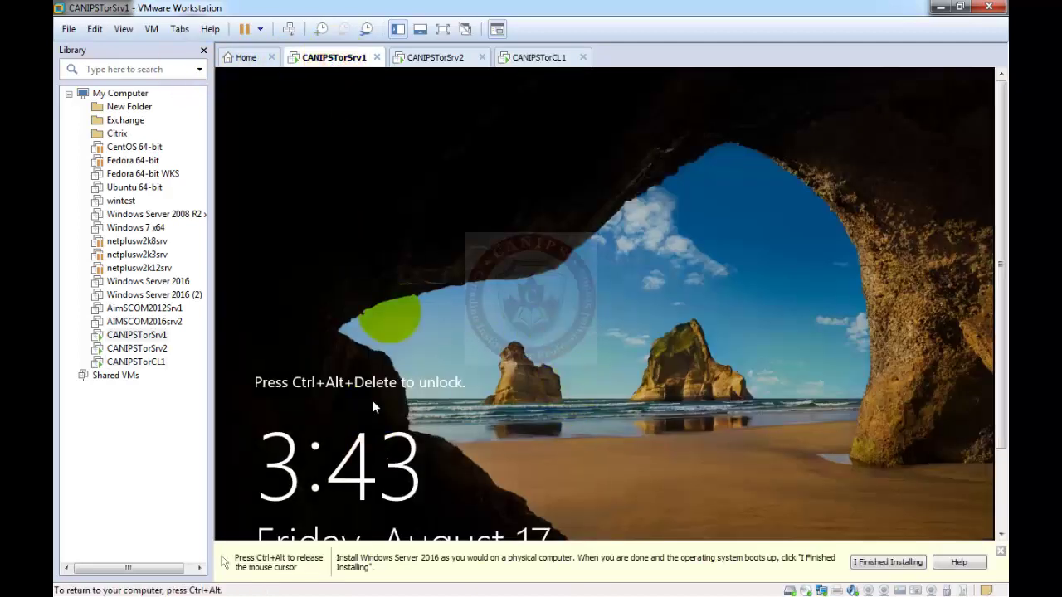
{"action": "left_click", "coordinate": [286, 29]}
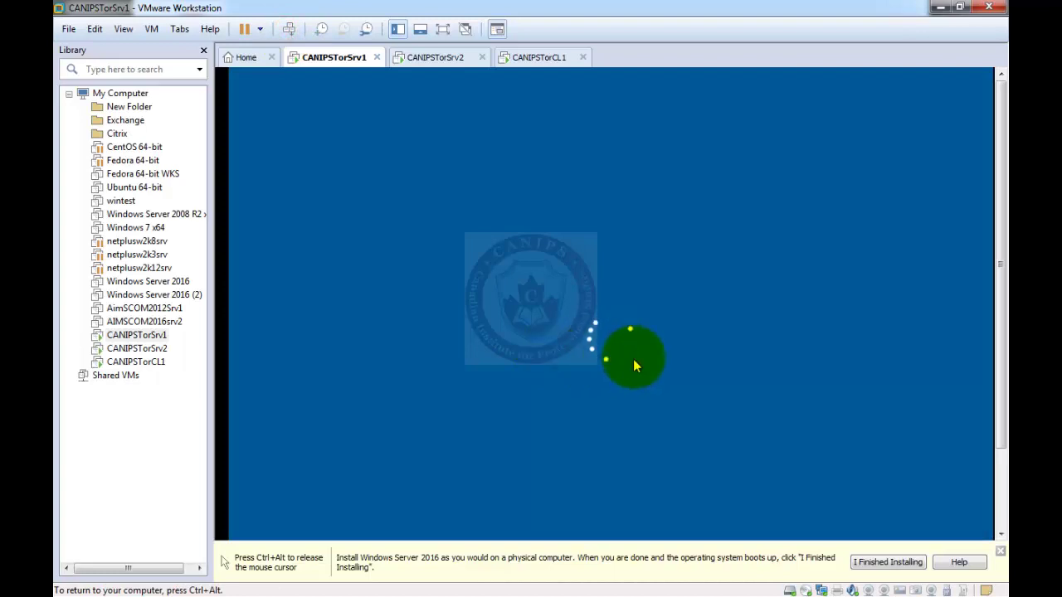
Bring up the Administrator sign-in screen on the locked CANIPSTorSrv2 virtual machine.
{"action": "left_click", "coordinate": [423, 60]}
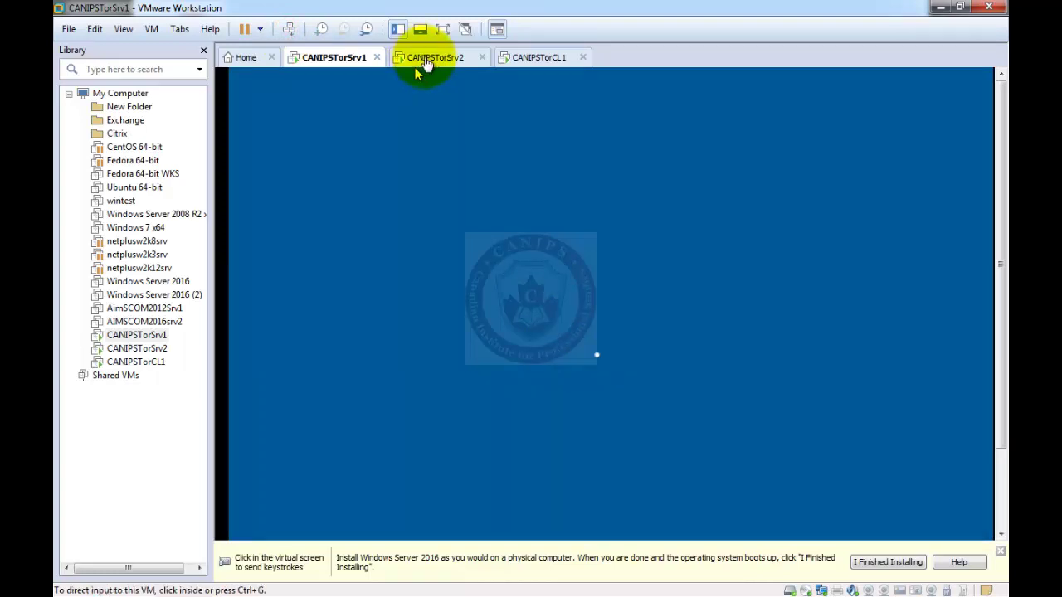
{"action": "left_click", "coordinate": [286, 29]}
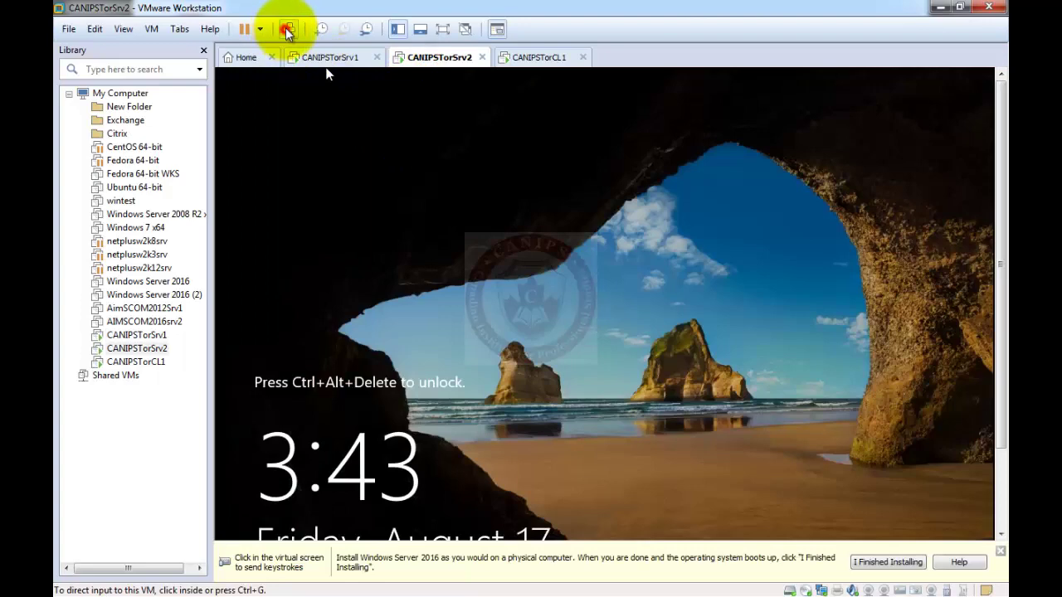
{"action": "left_click", "coordinate": [367, 190]}
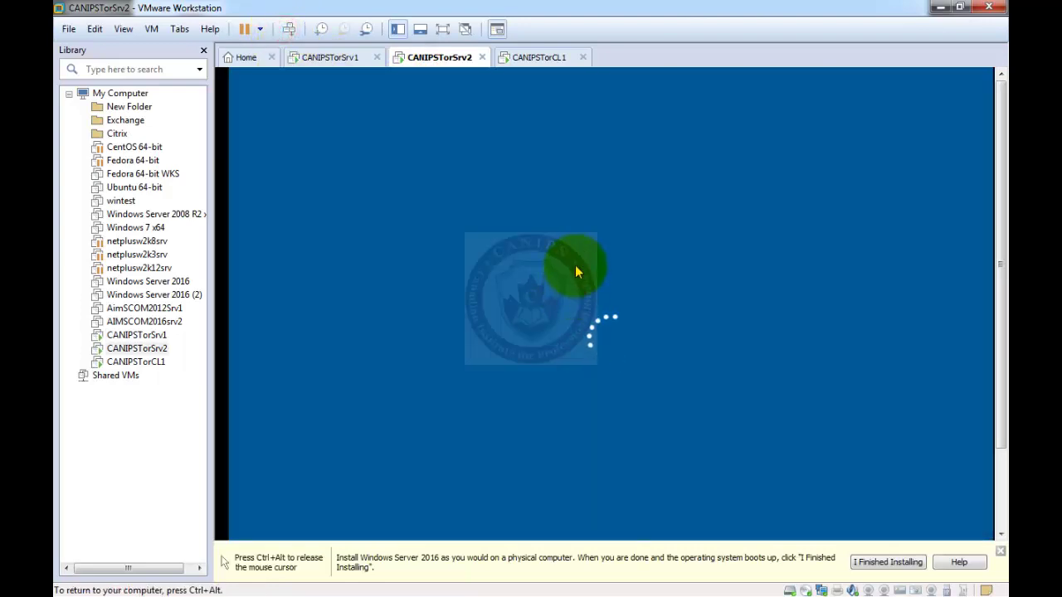
{"action": "left_click", "coordinate": [420, 47]}
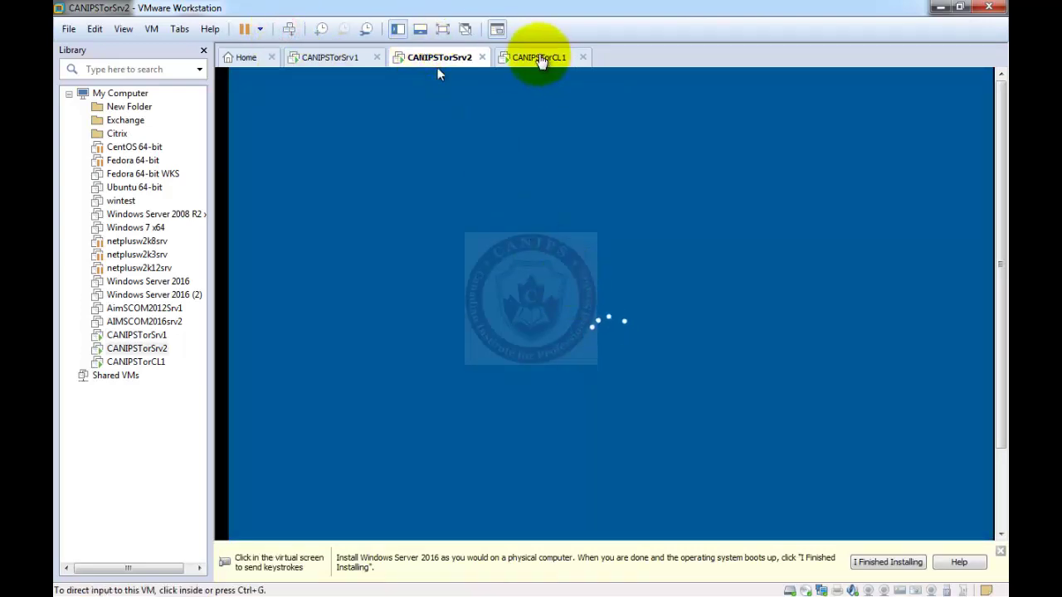
Sign in to CANIPSTorSrv1 as Administrator with the account password.
{"action": "left_click", "coordinate": [539, 57]}
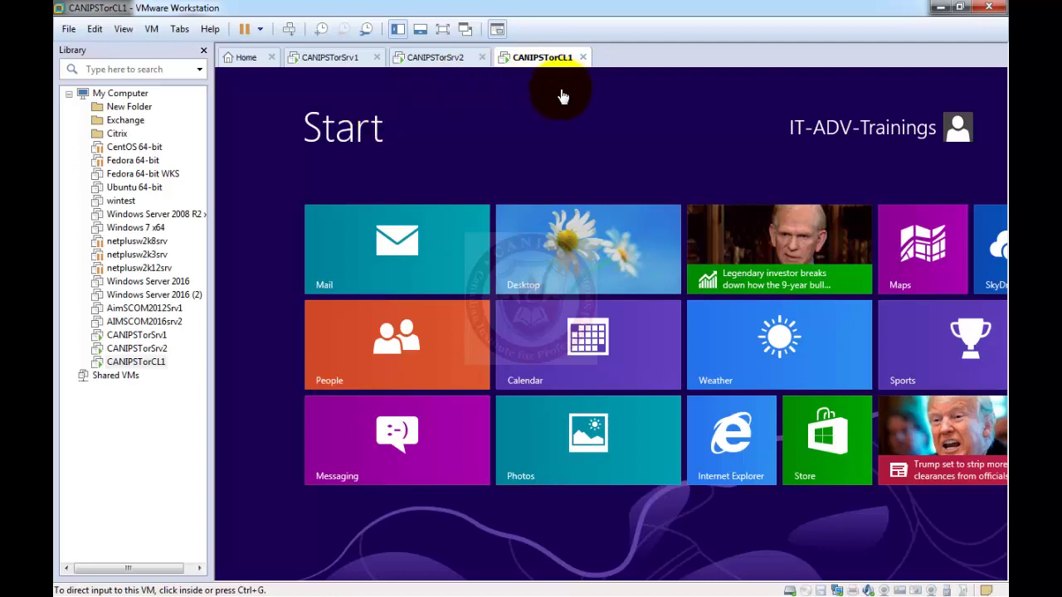
{"action": "left_click", "coordinate": [337, 57]}
{"action": "left_click", "coordinate": [417, 74]}
{"action": "left_click", "coordinate": [605, 418]}
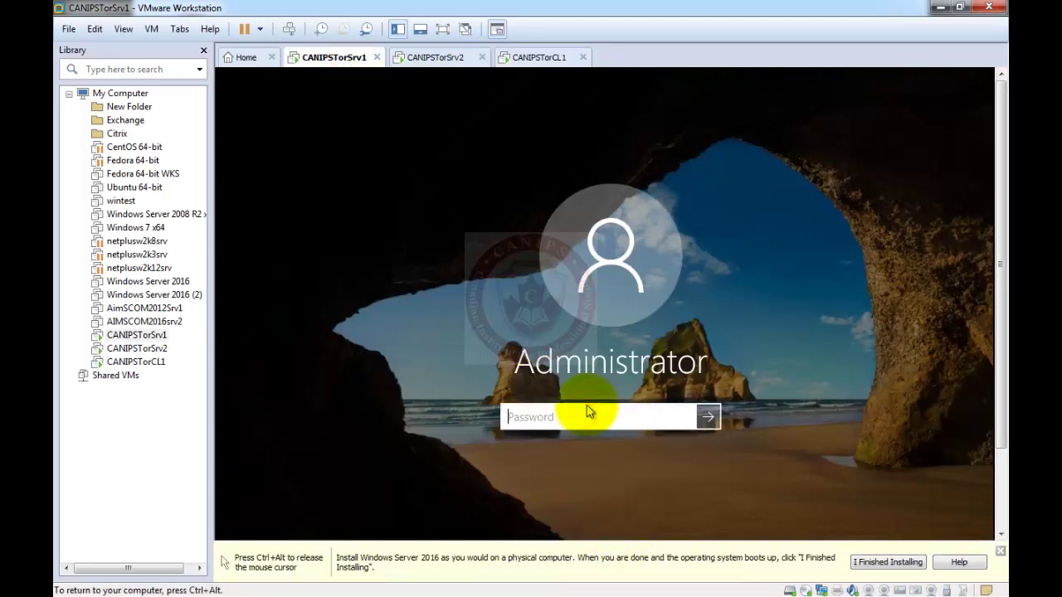
{"action": "type", "text": "P"}
{"action": "key", "text": "Return"}
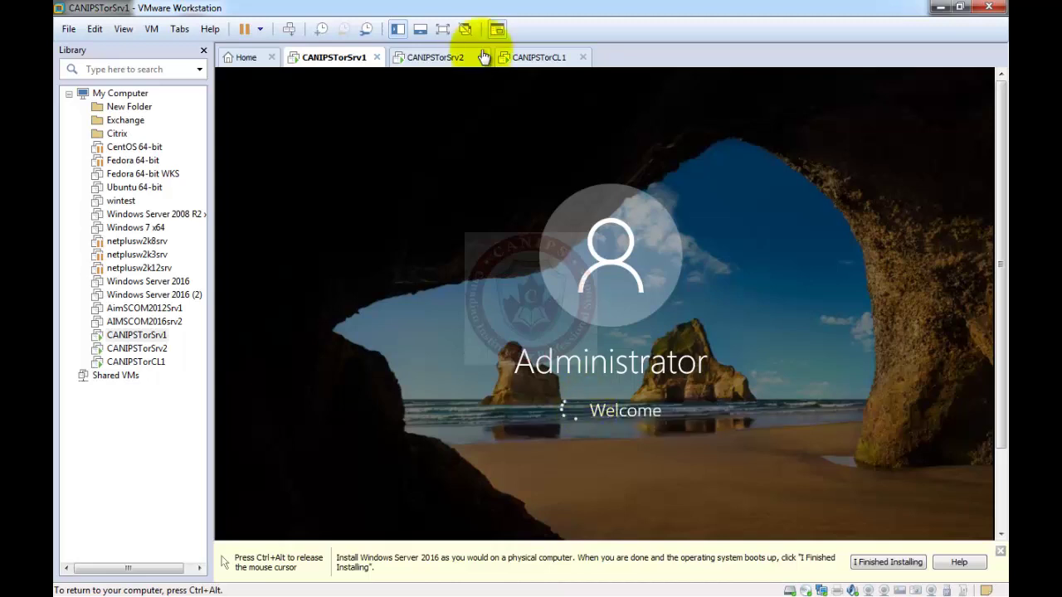
Sign in to CANIPSTorSrv2 as Administrator with the account password.
{"action": "left_click", "coordinate": [424, 58]}
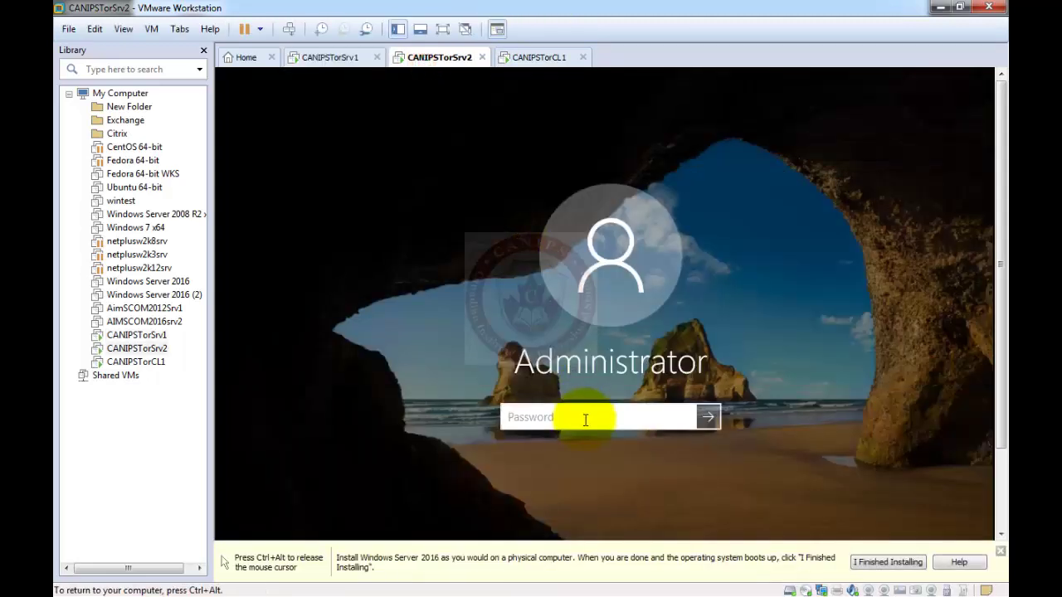
{"action": "type", "text": "P"}
{"action": "key", "text": "Return"}
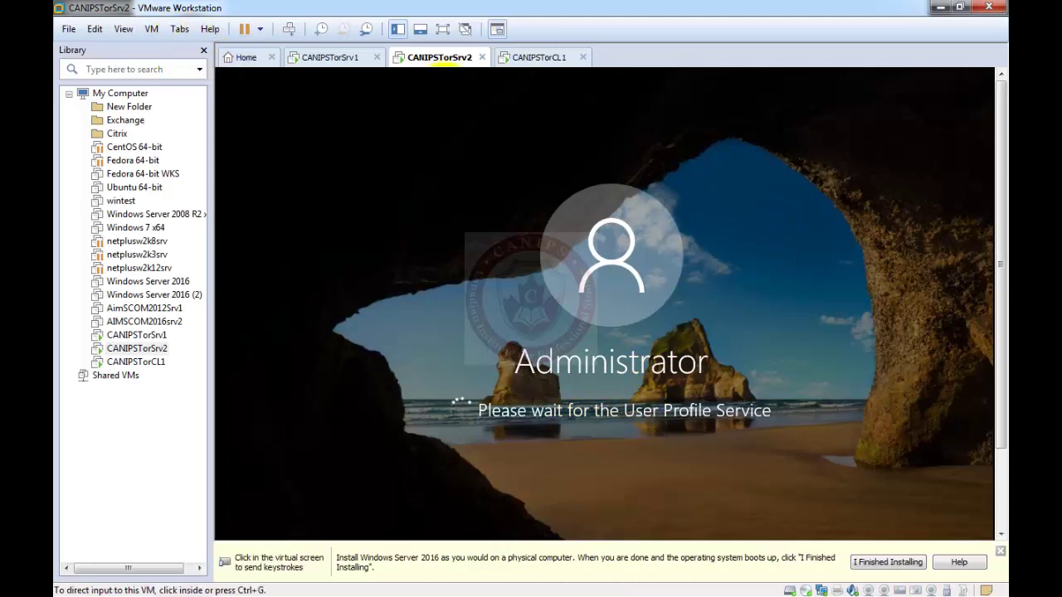
Check how far the first sign-in has progressed on CANIPSTorSrv1 and CANIPSTorSrv2.
{"action": "left_click", "coordinate": [336, 56]}
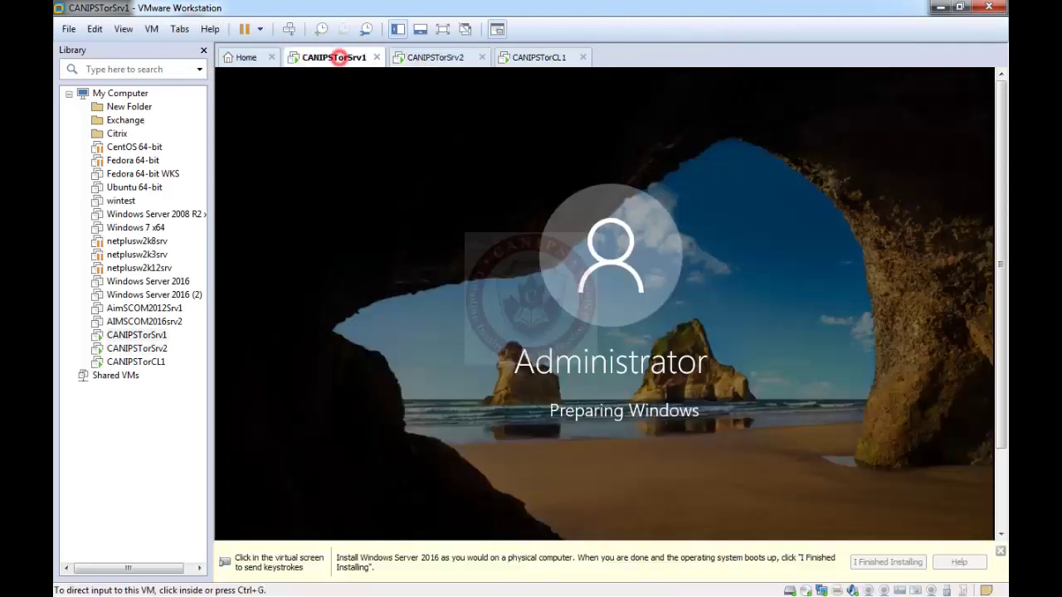
{"action": "key", "text": "ctrl+alt"}
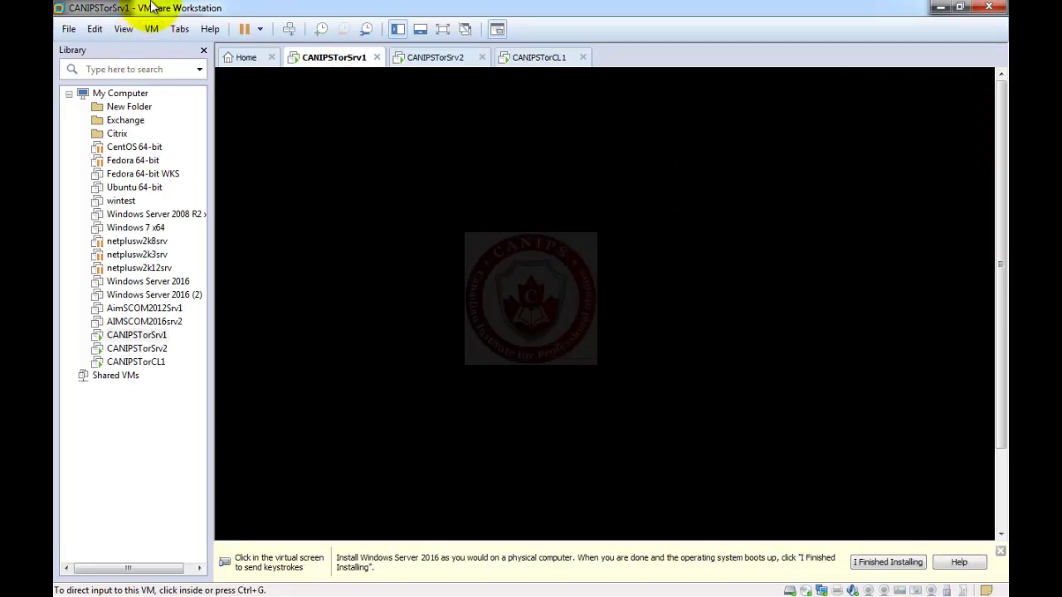
{"action": "left_click", "coordinate": [278, 78]}
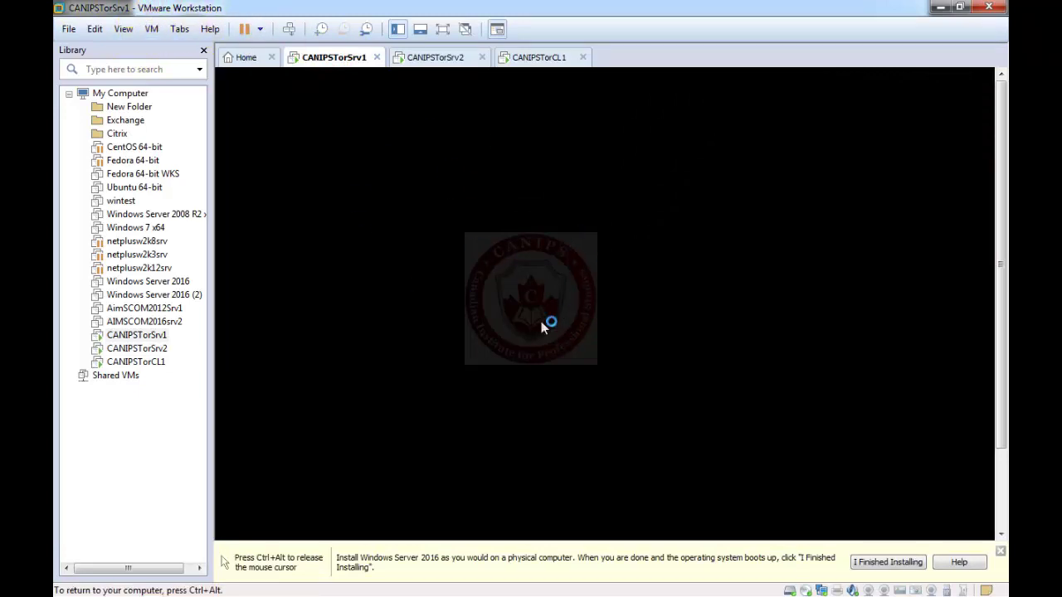
{"action": "key", "text": "ctrl+alt"}
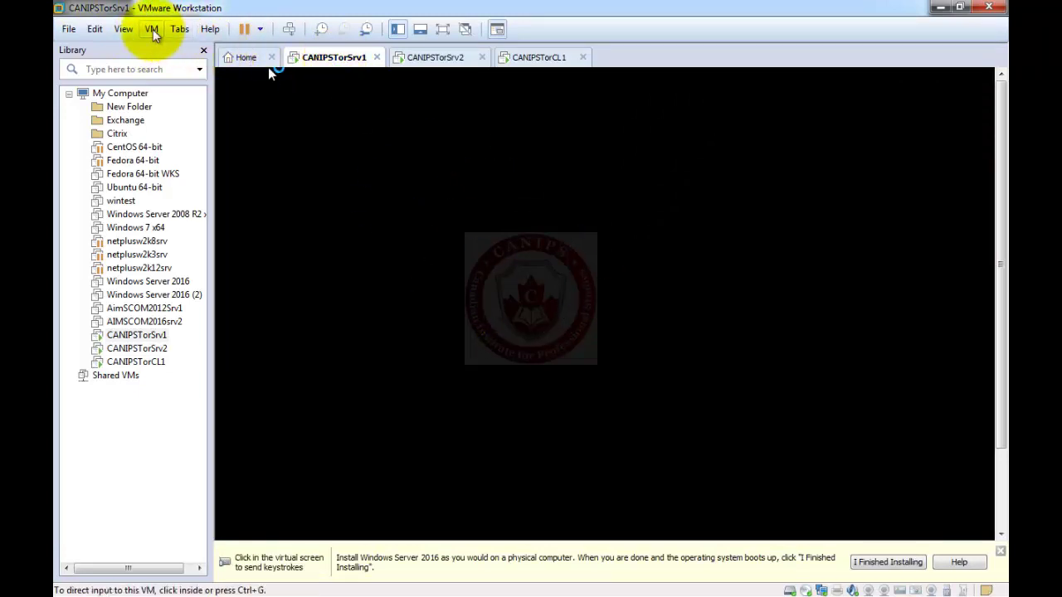
{"action": "left_click", "coordinate": [152, 29]}
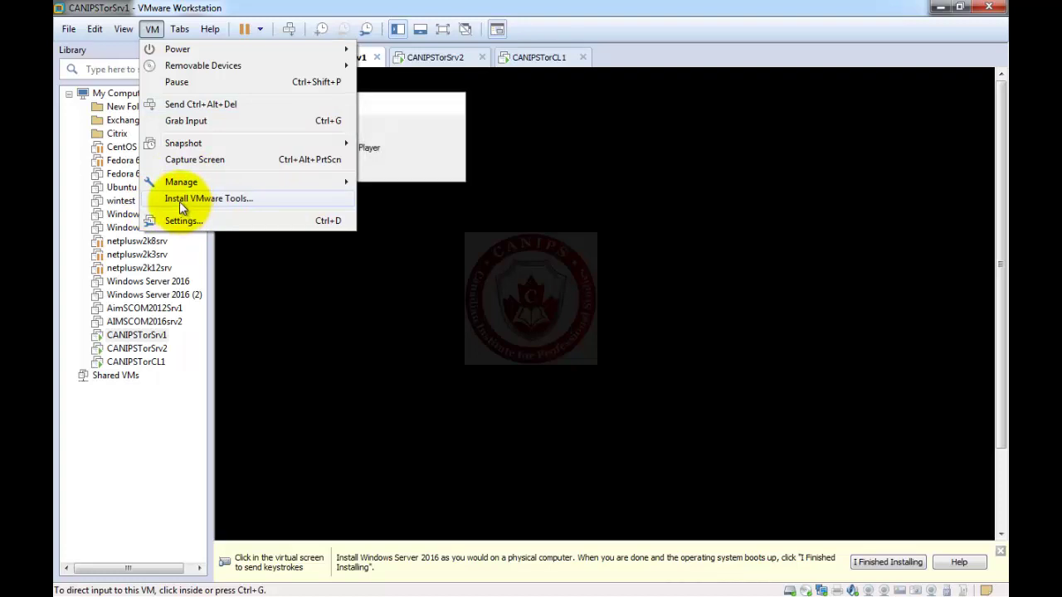
{"action": "left_click", "coordinate": [439, 58]}
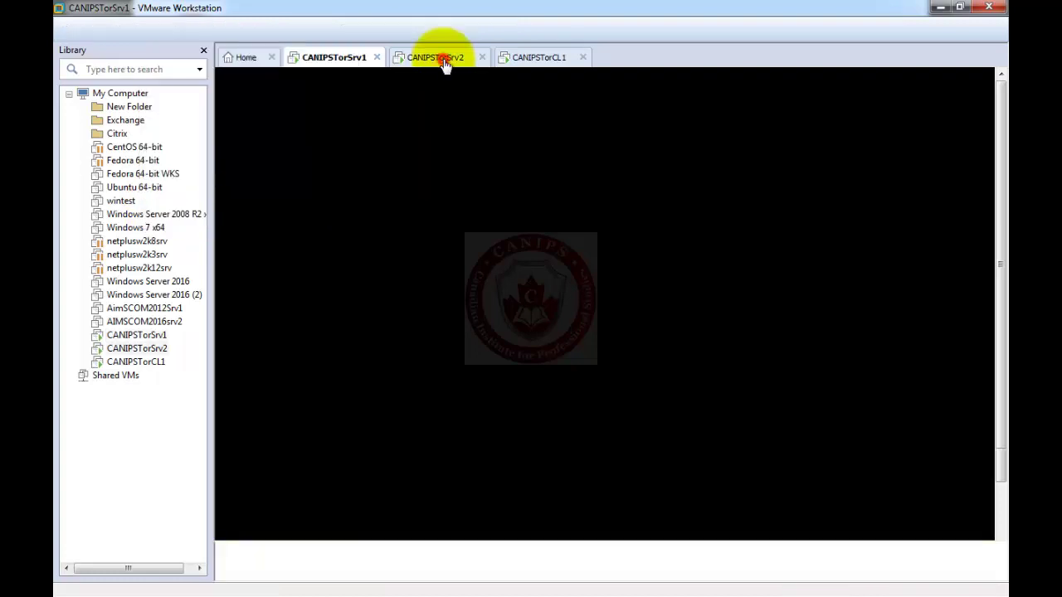
{"action": "left_click", "coordinate": [481, 294]}
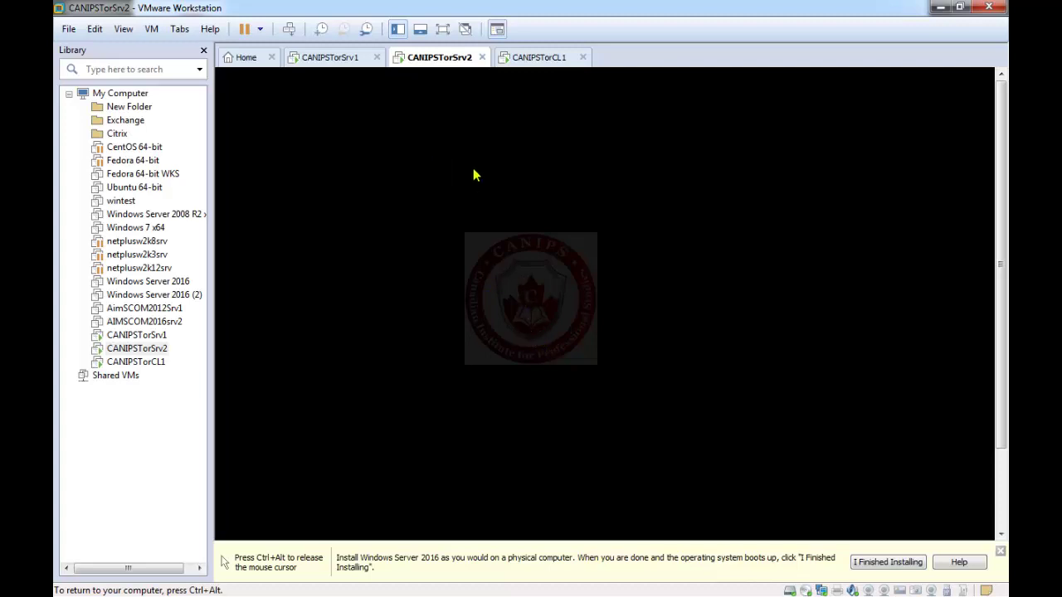
{"action": "key", "text": "ctrl+alt"}
{"action": "left_click", "coordinate": [342, 56]}
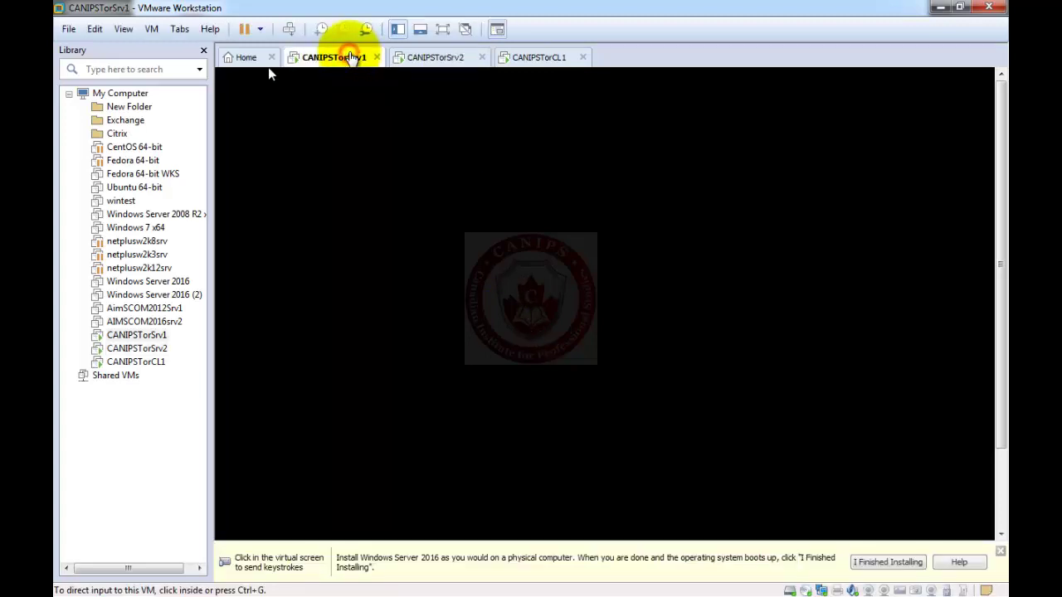
Switch to the CANIPSTorCL1 client virtual machine and open its Windows desktop.
{"action": "left_click", "coordinate": [541, 57]}
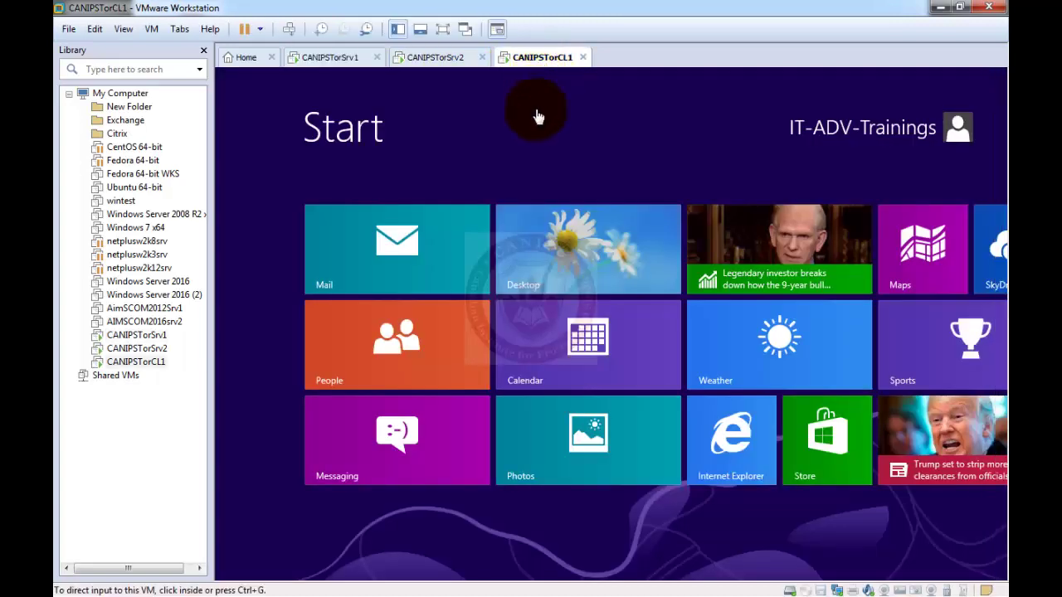
{"action": "left_click", "coordinate": [894, 135]}
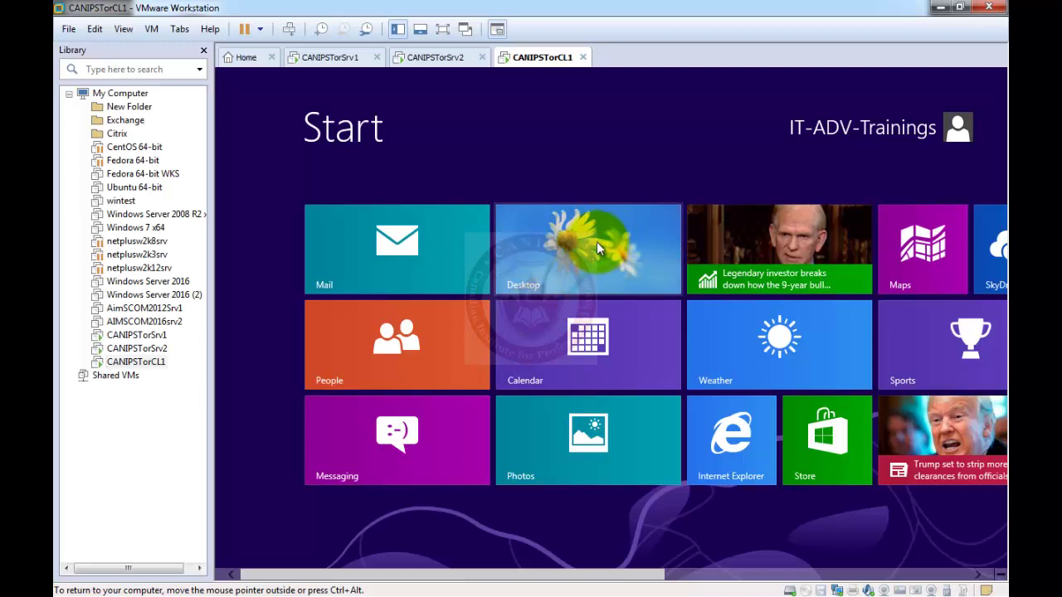
{"action": "left_click", "coordinate": [559, 254]}
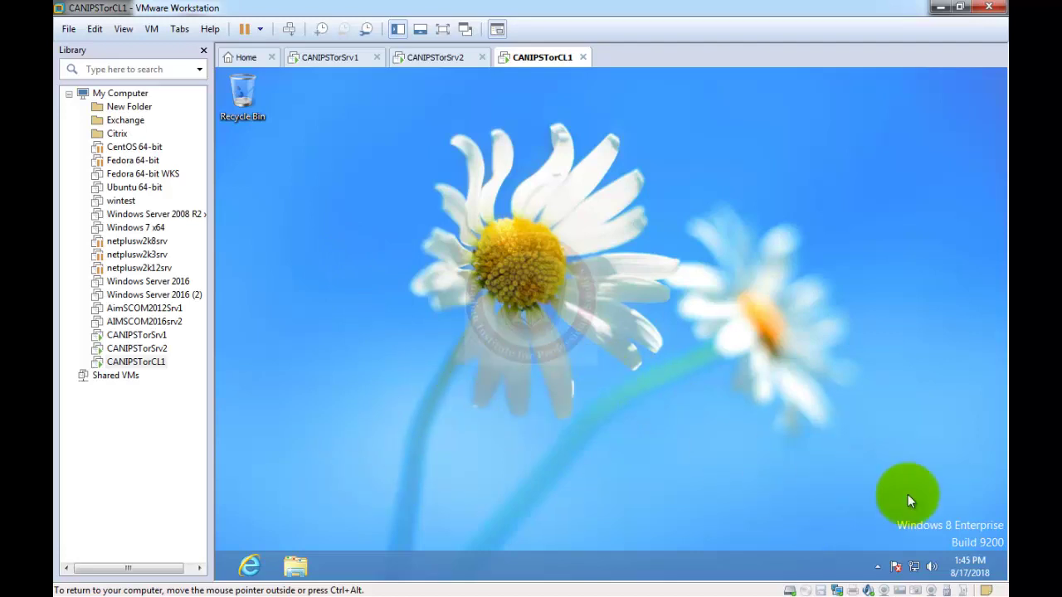
View the client's network adapters through the Network and Sharing Center and close both windows.
{"action": "right_click", "coordinate": [920, 569]}
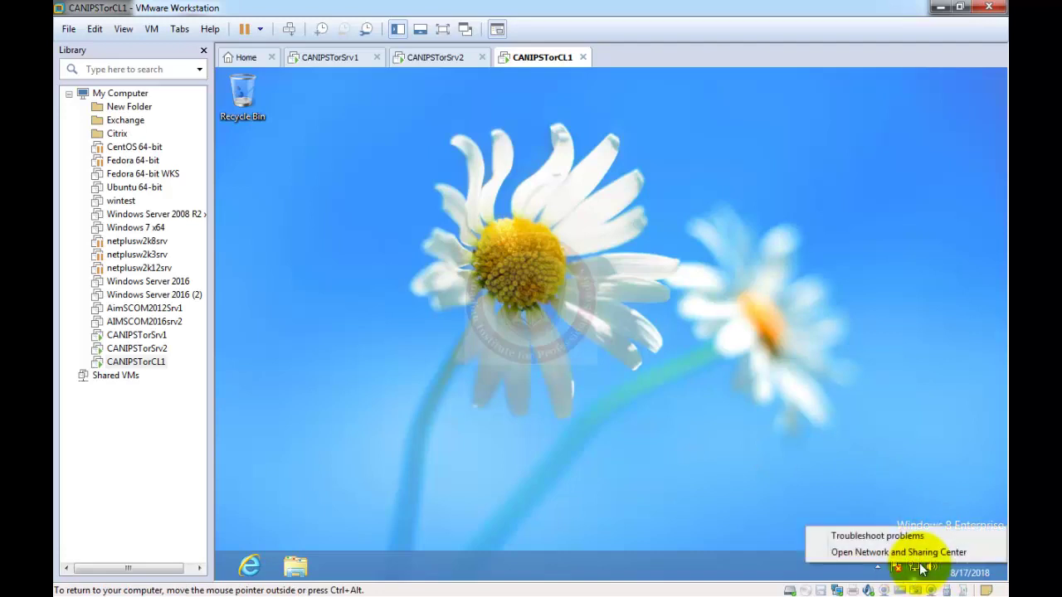
{"action": "left_click", "coordinate": [897, 552]}
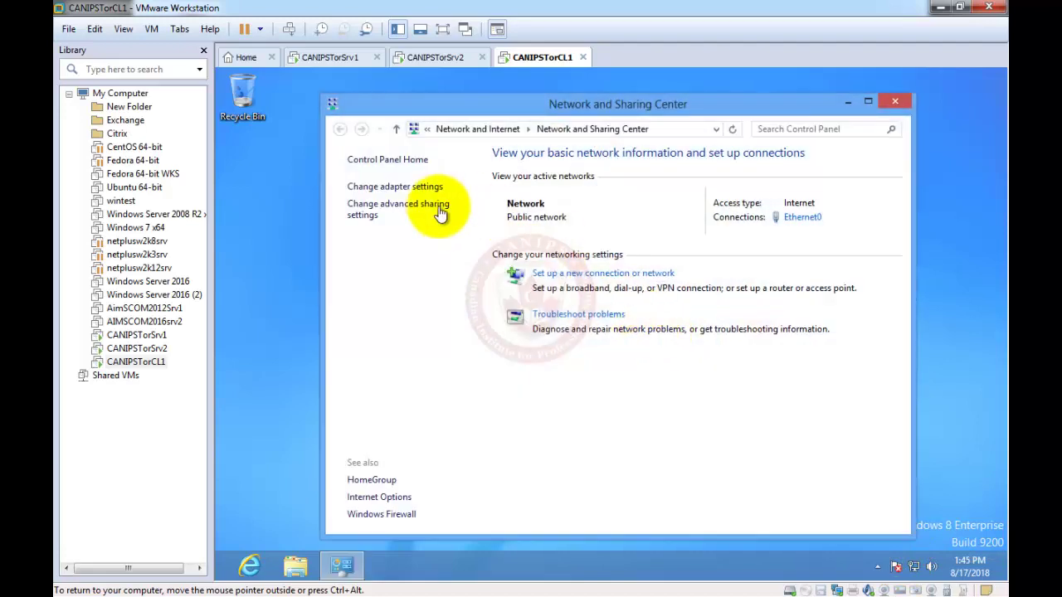
{"action": "left_click", "coordinate": [406, 189]}
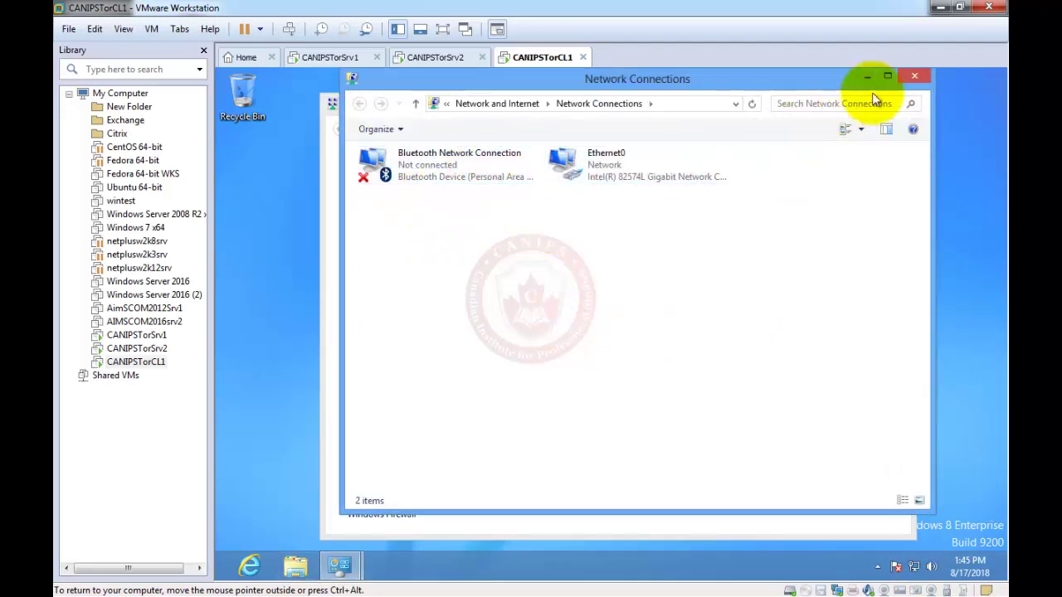
{"action": "left_click", "coordinate": [919, 76]}
{"action": "left_click", "coordinate": [908, 102]}
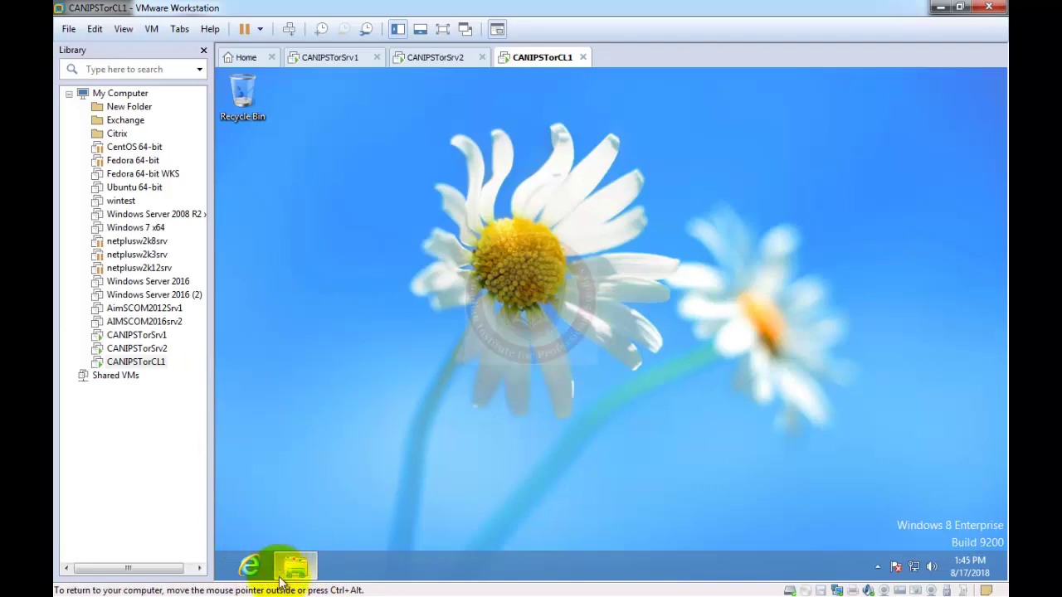
Open the client's system properties and bring up the settings for changing its computer name.
{"action": "left_click", "coordinate": [297, 564]}
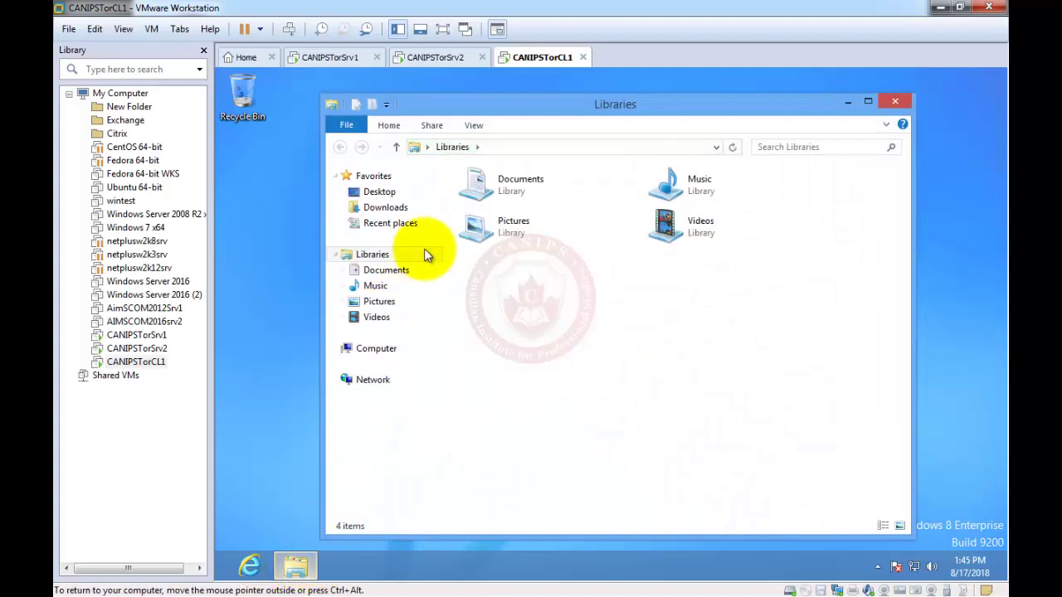
{"action": "right_click", "coordinate": [378, 353]}
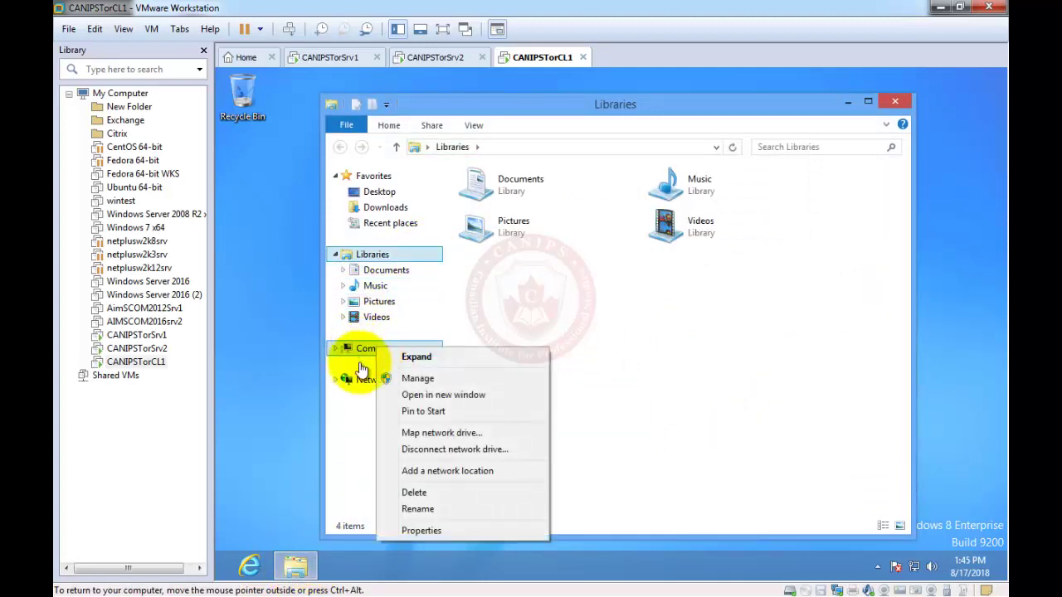
{"action": "left_click", "coordinate": [415, 531]}
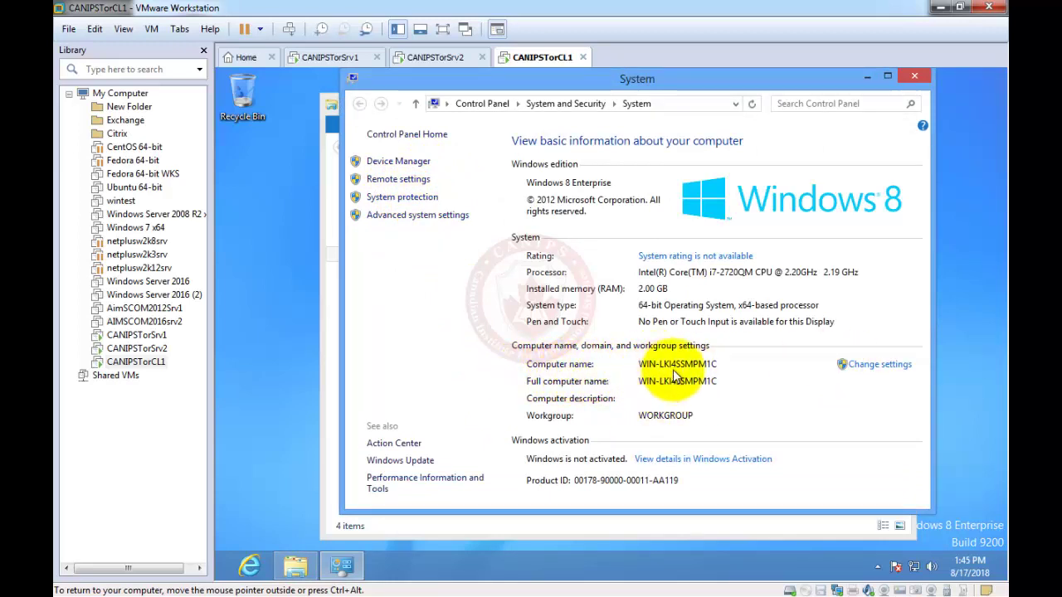
{"action": "left_click", "coordinate": [876, 364]}
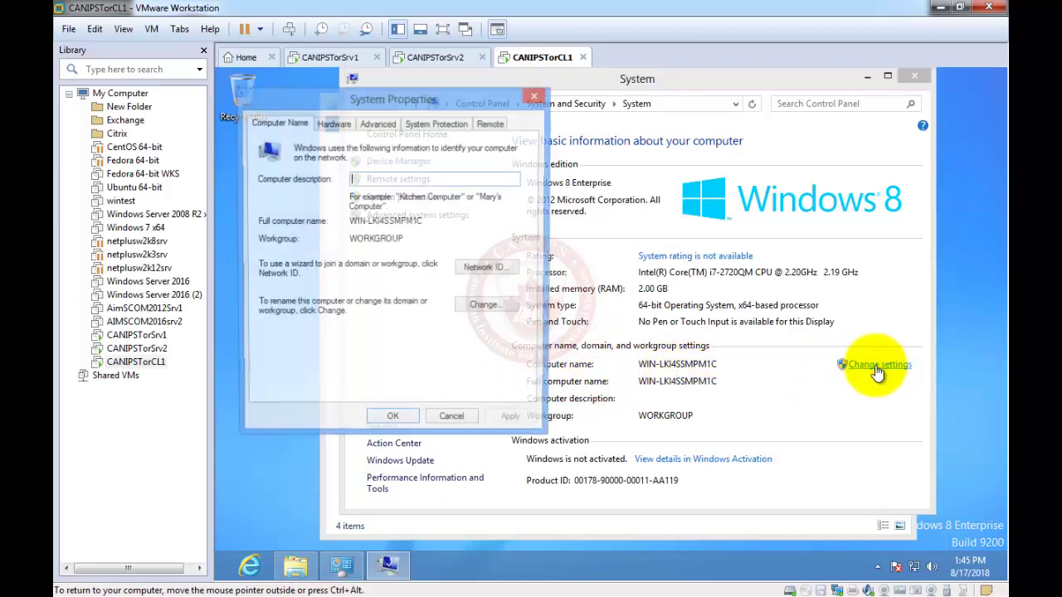
{"action": "left_click", "coordinate": [488, 309]}
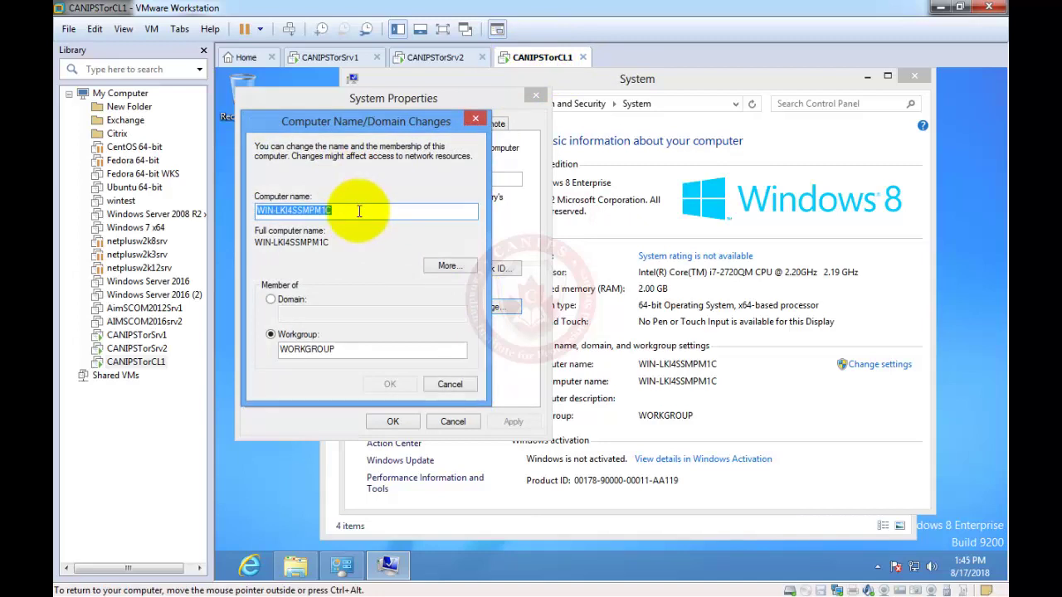
Rename the client computer as CANIPSTorCL1, keeping it in the workgroup WORKGROUP, and confirm the change.
{"action": "type", "text": "CAnIPOS"}
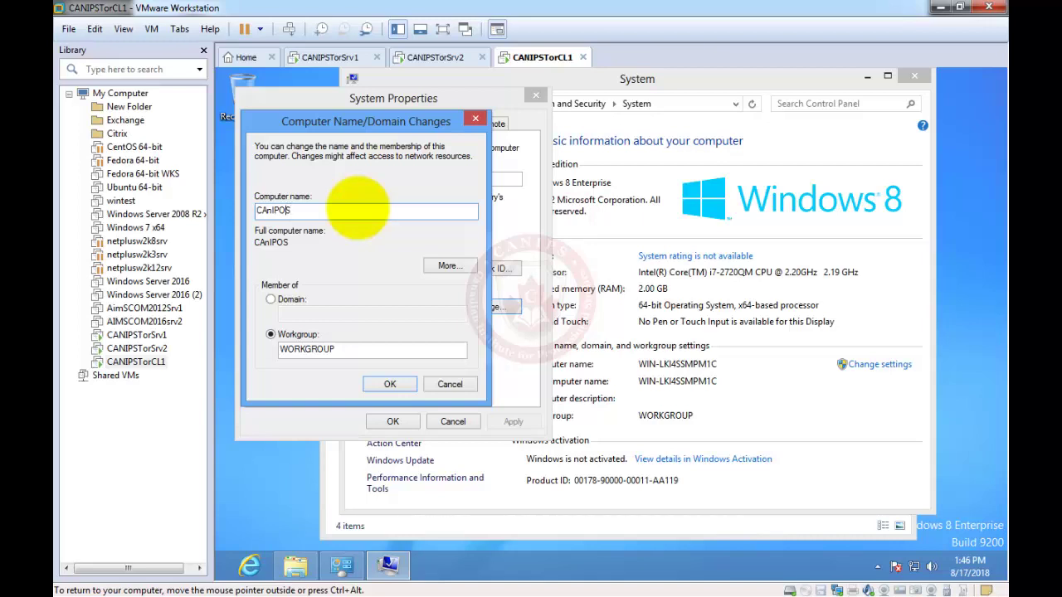
{"action": "key", "text": "Delete"}
{"action": "type", "text": "NIPSTORSrv1"}
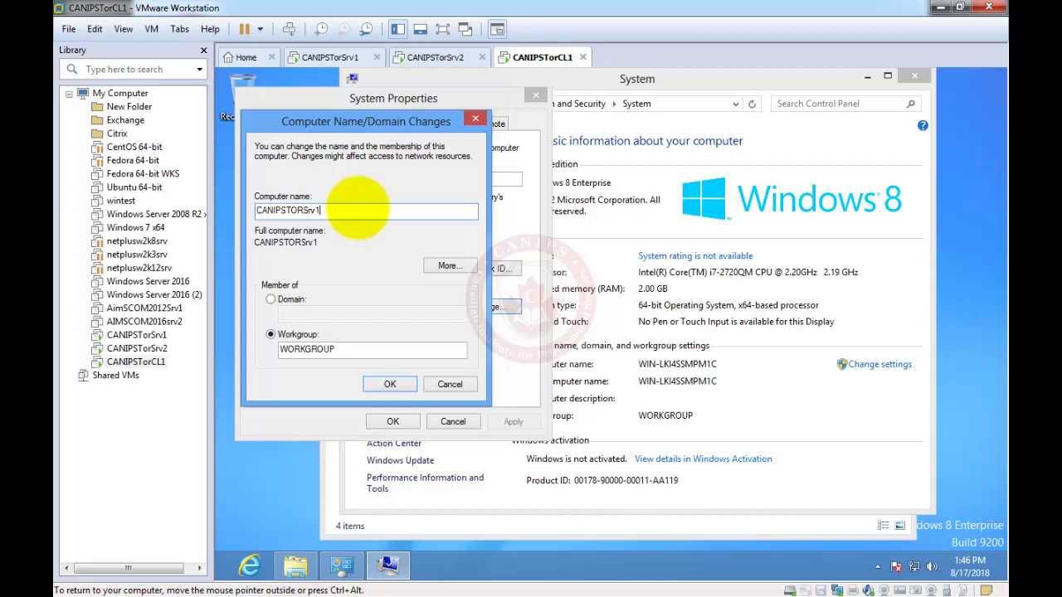
{"action": "left_click", "coordinate": [292, 210]}
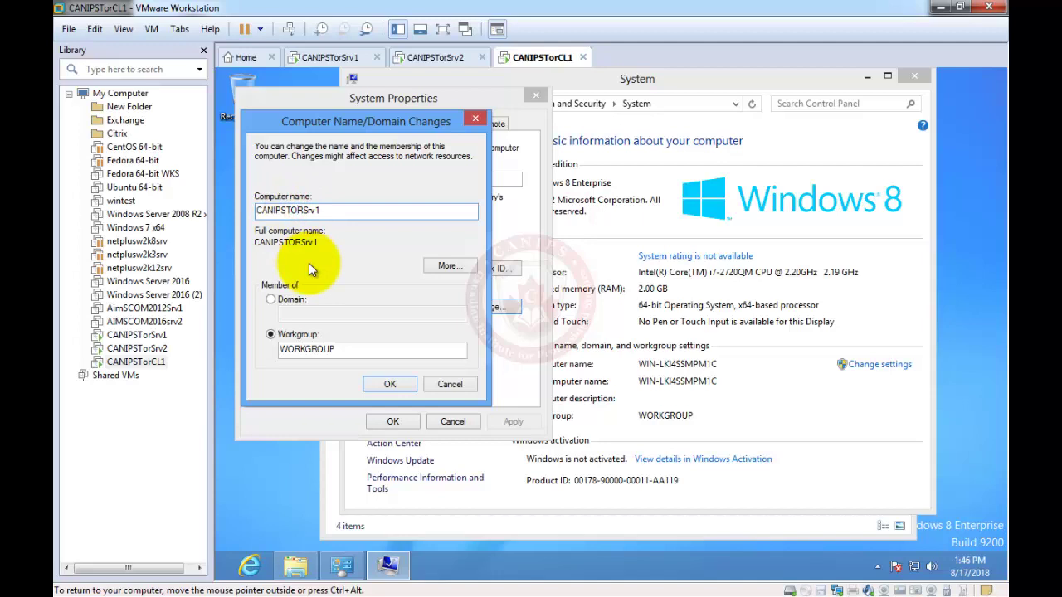
{"action": "key", "text": "BackSpace"}
{"action": "type", "text": "o"}
{"action": "key", "text": "Delete"}
{"action": "type", "text": "r"}
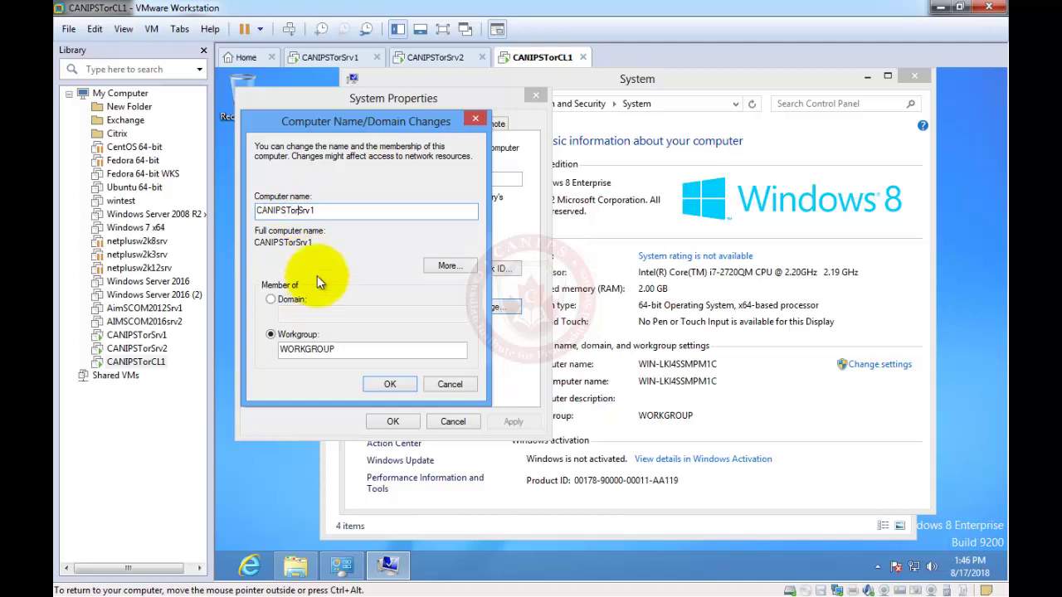
{"action": "key", "text": "Delete"}
{"action": "key", "text": "Delete"}
{"action": "key", "text": "Delete"}
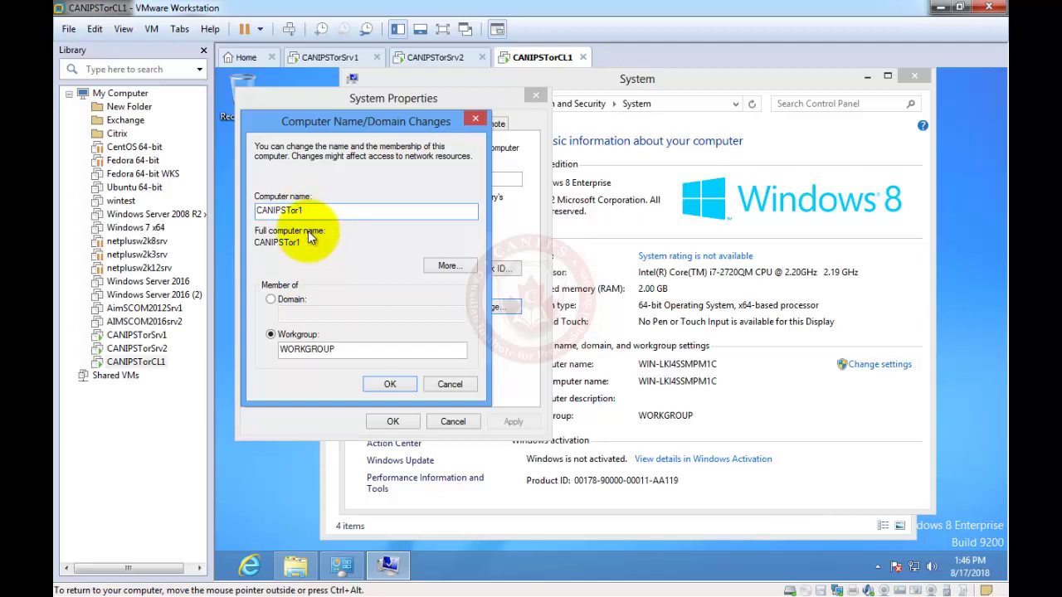
{"action": "type", "text": "CL"}
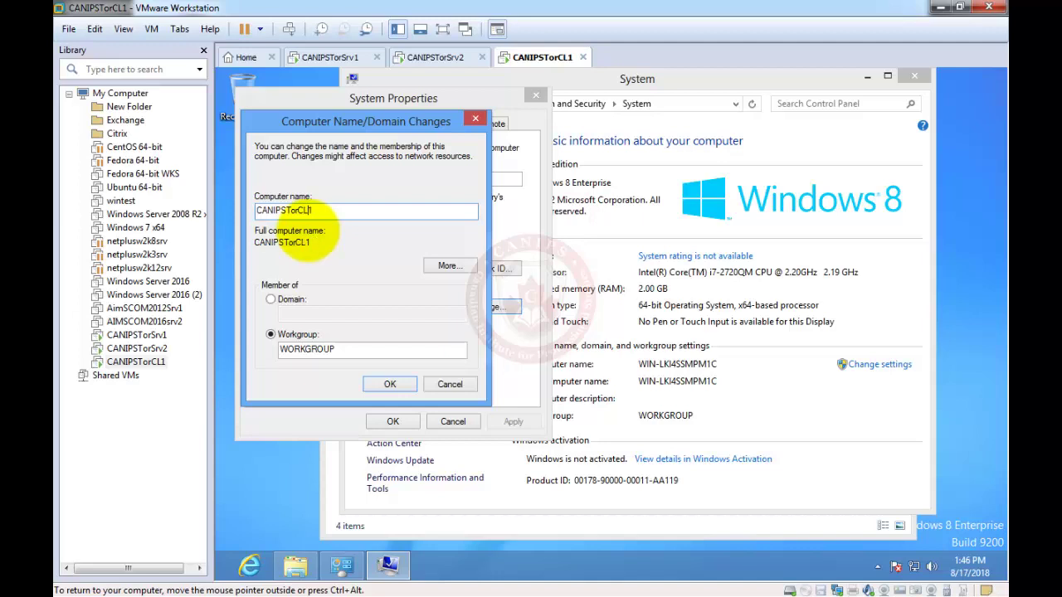
{"action": "left_click", "coordinate": [392, 386]}
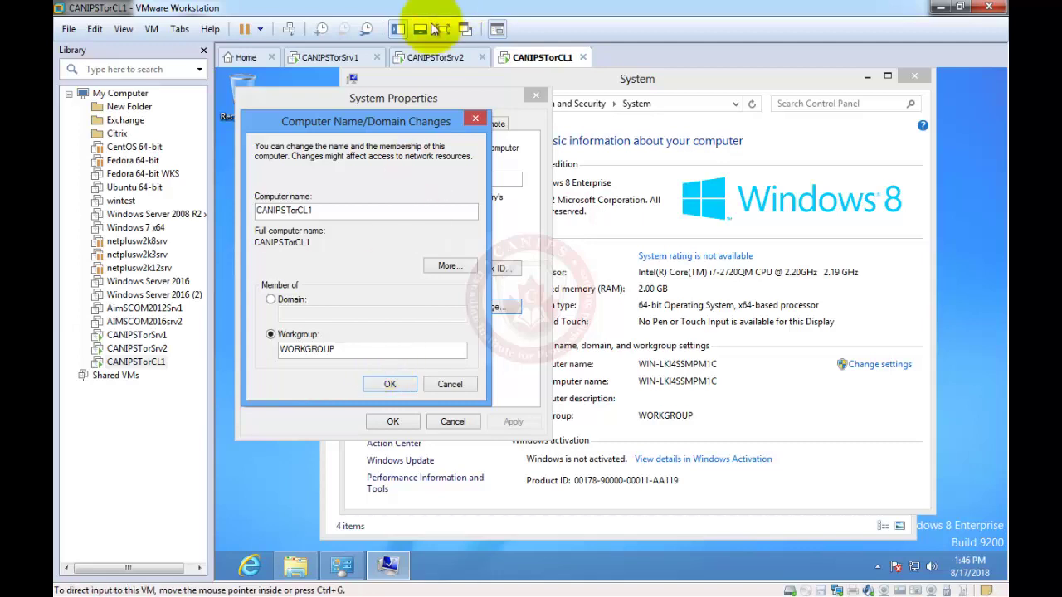
{"action": "key", "text": "Return"}
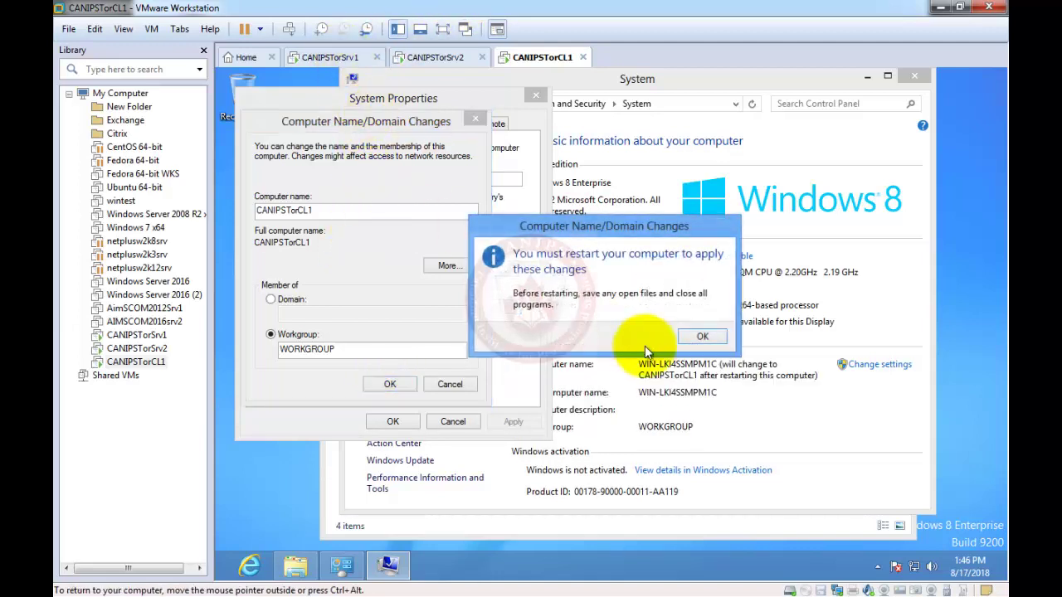
Close the system properties and restart the client to apply the new computer name.
{"action": "left_click", "coordinate": [699, 338]}
{"action": "left_click", "coordinate": [392, 422]}
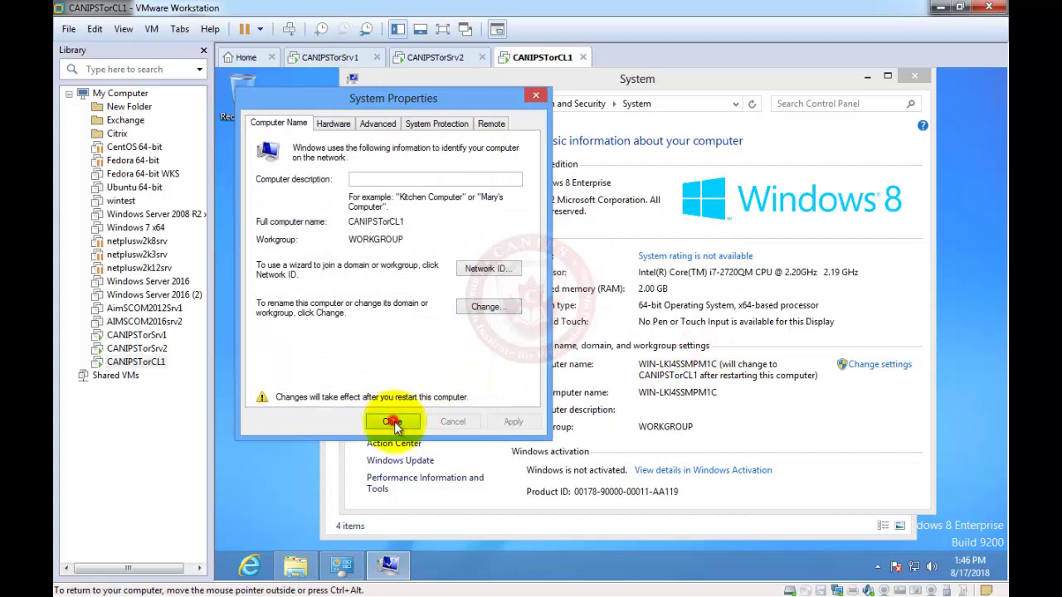
{"action": "left_click", "coordinate": [612, 336]}
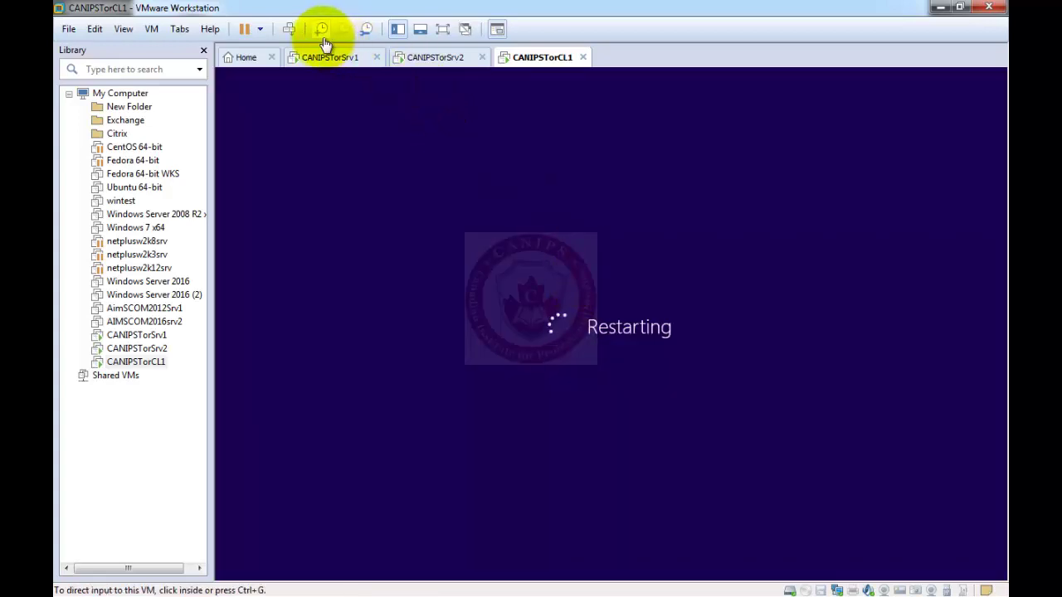
Check the current state of the CANIPSTorSrv1 and CANIPSTorSrv2 server screens.
{"action": "left_click", "coordinate": [322, 57]}
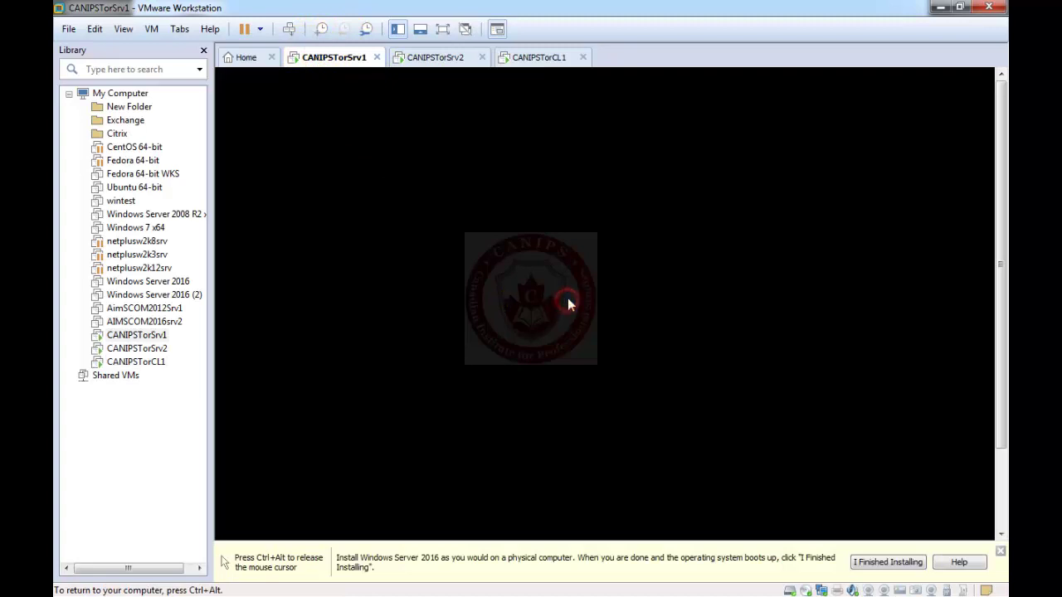
{"action": "key", "text": "ctrl+alt"}
{"action": "left_click", "coordinate": [431, 58]}
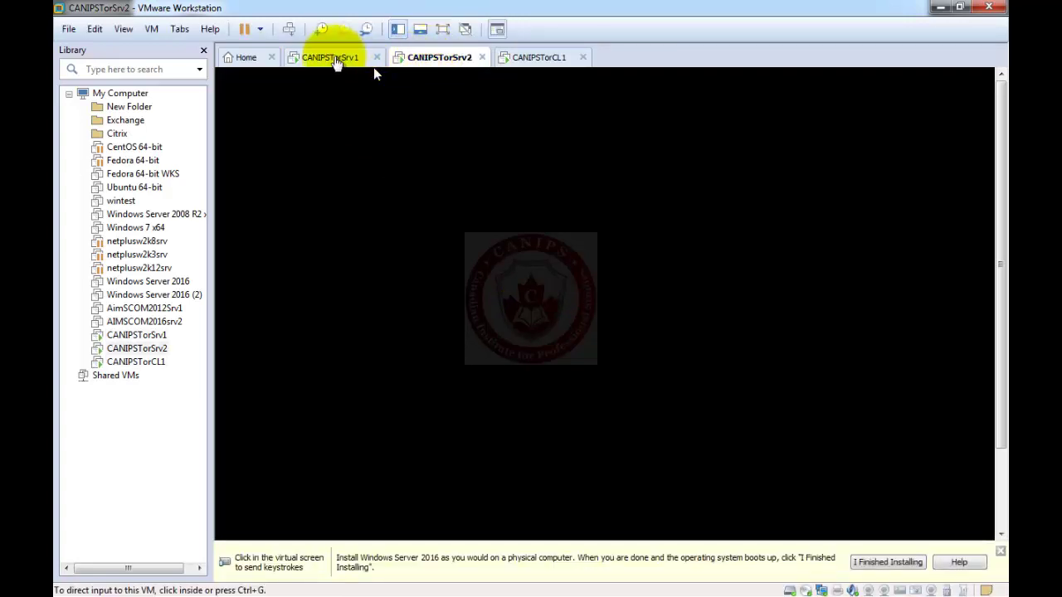
{"action": "left_click", "coordinate": [332, 58]}
{"action": "left_click", "coordinate": [462, 58]}
{"action": "left_click", "coordinate": [355, 58]}
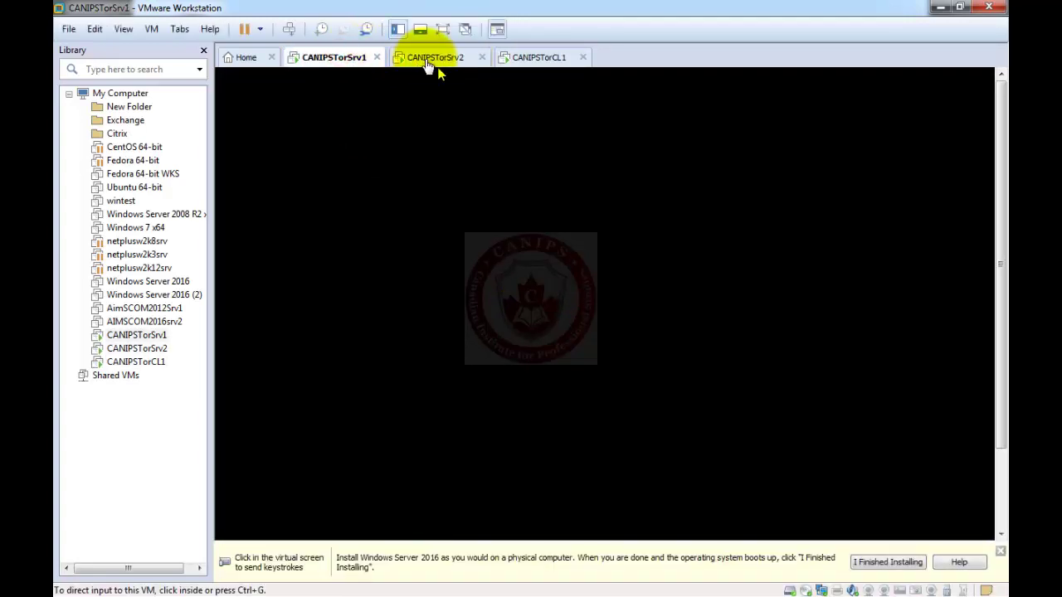
{"action": "left_click", "coordinate": [432, 58]}
{"action": "left_click", "coordinate": [493, 250]}
{"action": "key", "text": "ctrl+alt"}
Return to the CANIPSTorCL1 virtual machine and open its Windows desktop.
{"action": "left_click", "coordinate": [541, 59]}
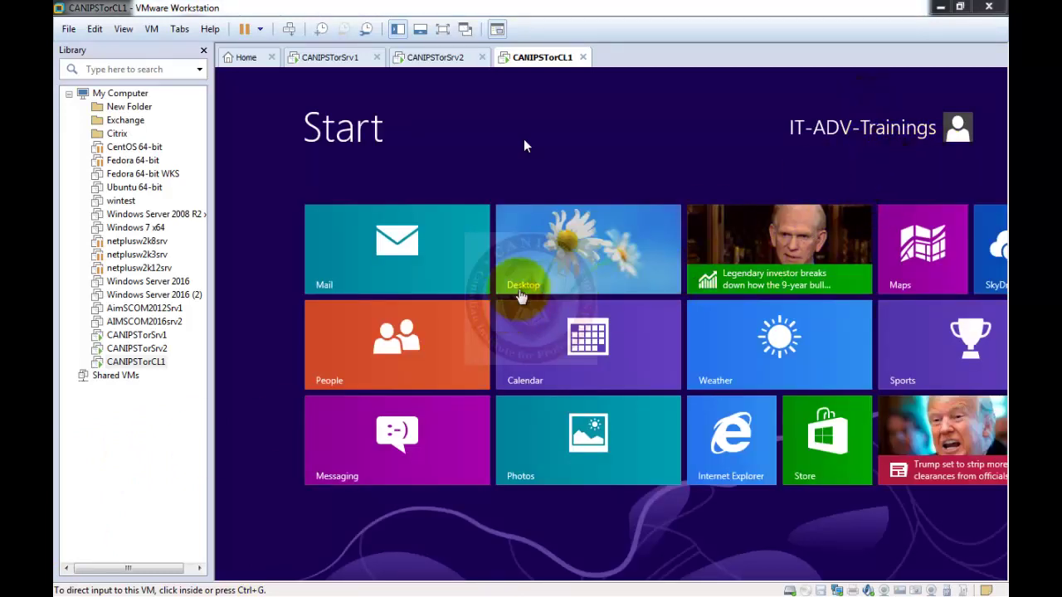
{"action": "left_click", "coordinate": [564, 260]}
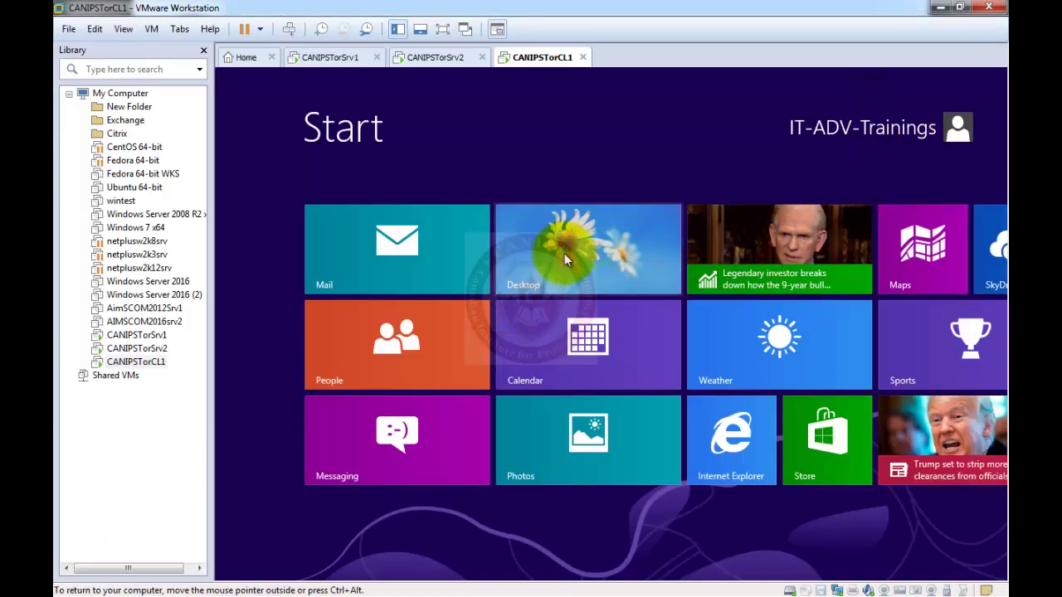
{"action": "left_click", "coordinate": [564, 259]}
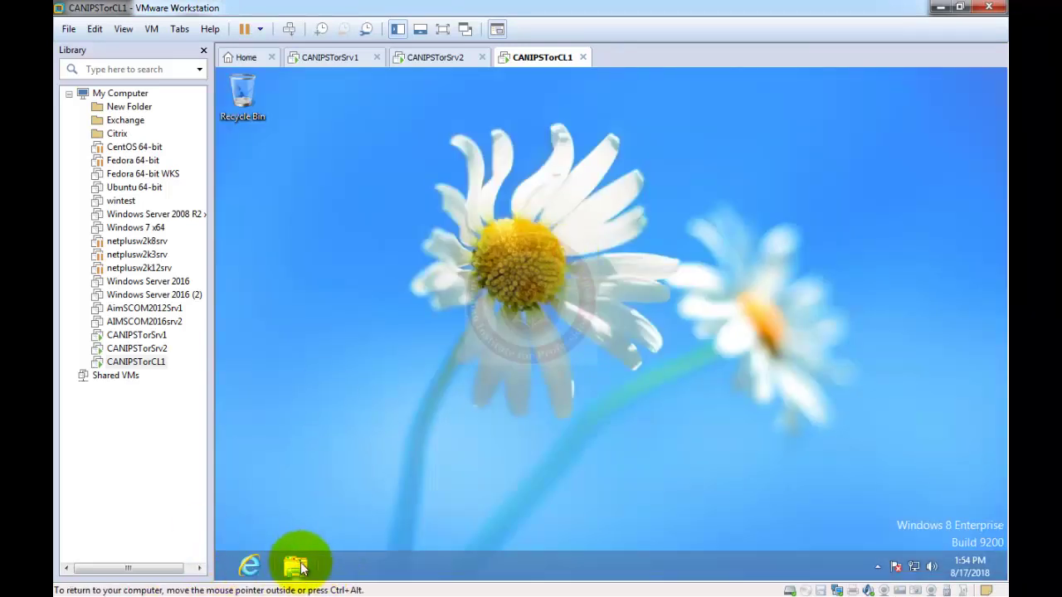
Disable Internet Protocol Version 6 (TCP/IPv6) in the properties of the client's Ethernet0 adapter.
{"action": "right_click", "coordinate": [915, 568]}
{"action": "left_click", "coordinate": [890, 551]}
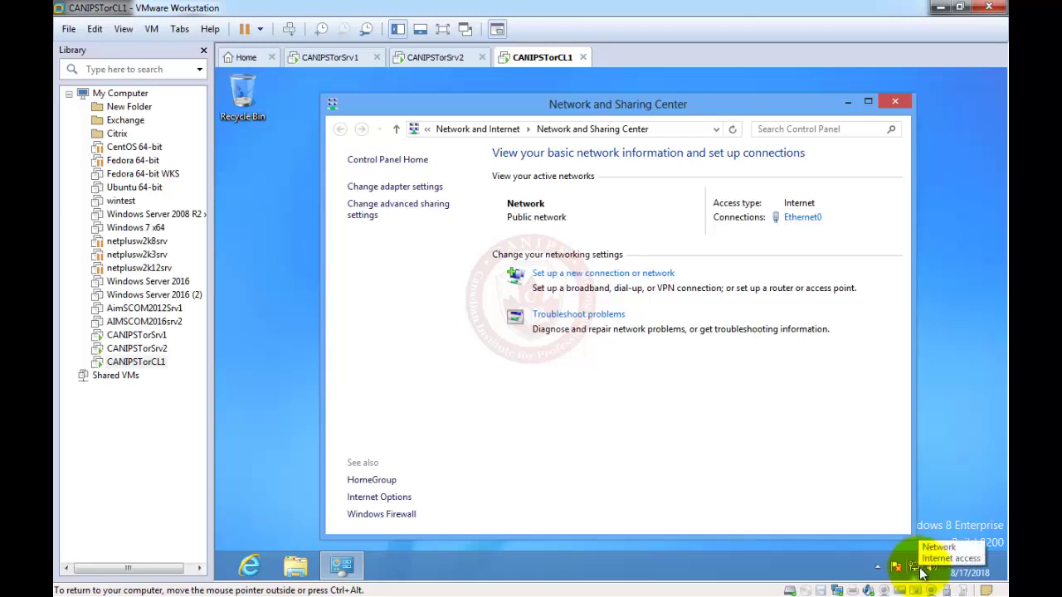
{"action": "left_click", "coordinate": [400, 190]}
{"action": "left_click", "coordinate": [563, 160]}
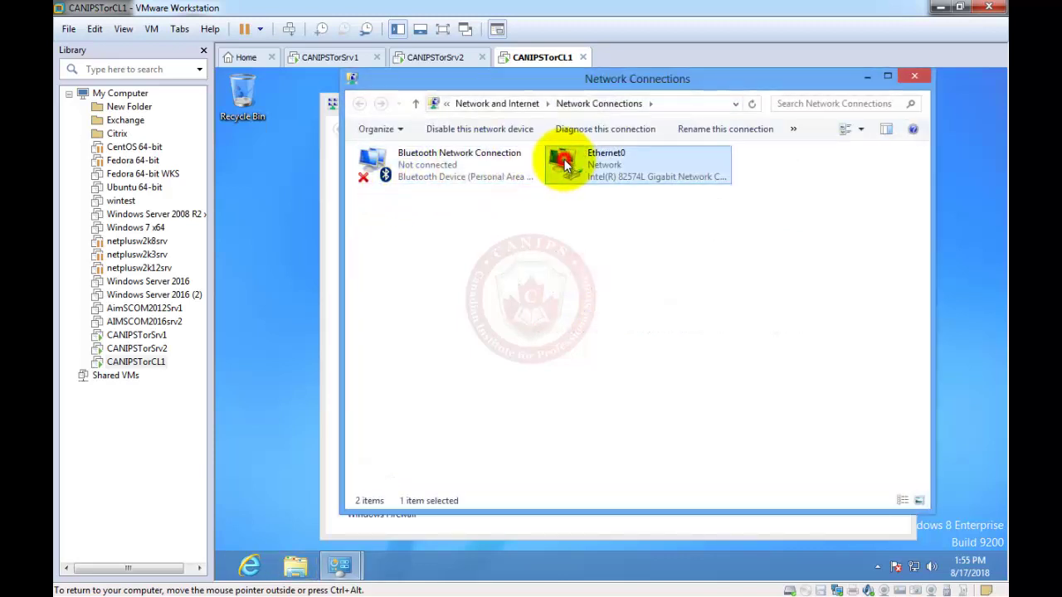
{"action": "double_click", "coordinate": [565, 163]}
{"action": "left_click", "coordinate": [530, 440]}
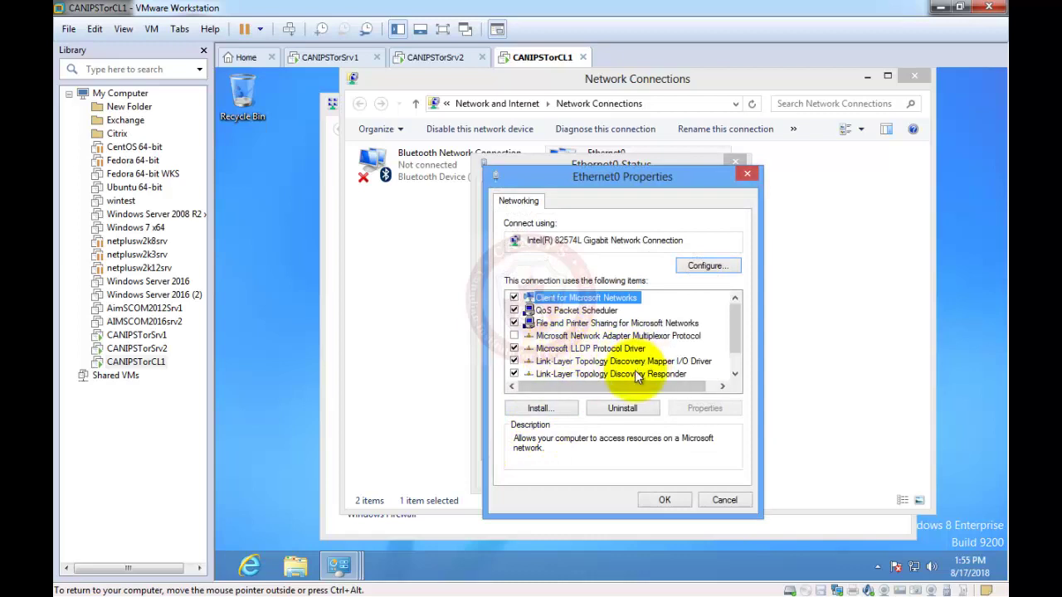
{"action": "scroll", "coordinate": [737, 365], "scroll_direction": "down", "scroll_amount": 1}
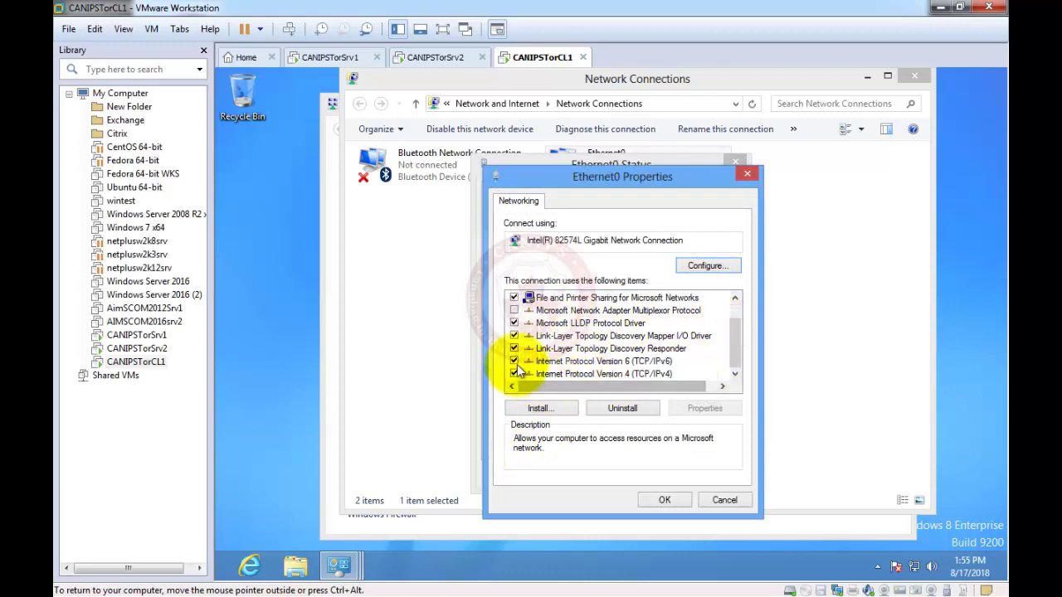
{"action": "left_click", "coordinate": [514, 361]}
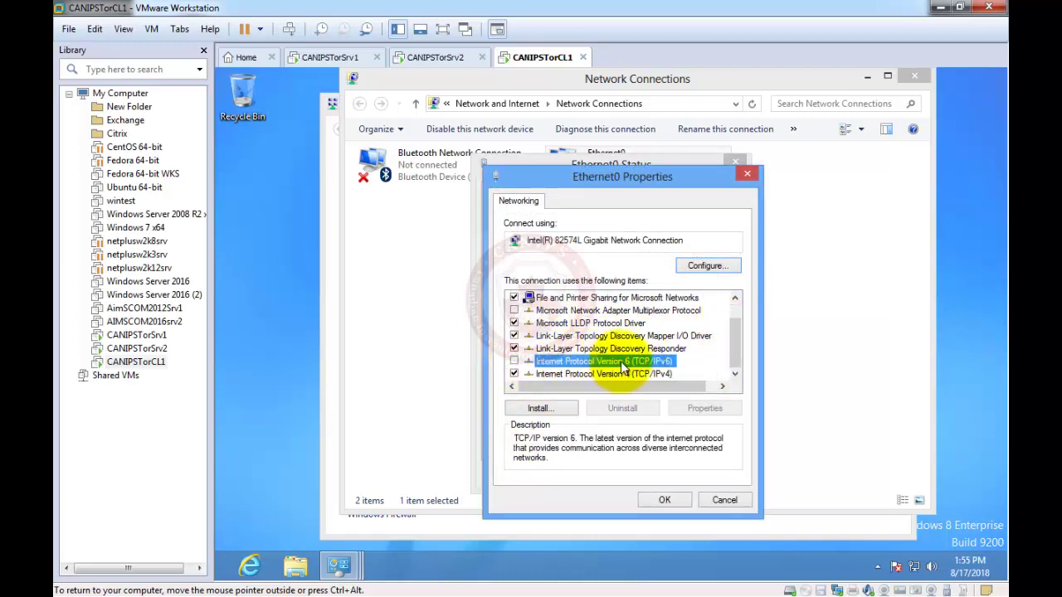
Assign Ethernet0 the static IPv4 address 192.168.10.10 with subnet mask 255.255.255.0 and a preferred DNS server, then save and close the adapter dialogs.
{"action": "left_click", "coordinate": [577, 374]}
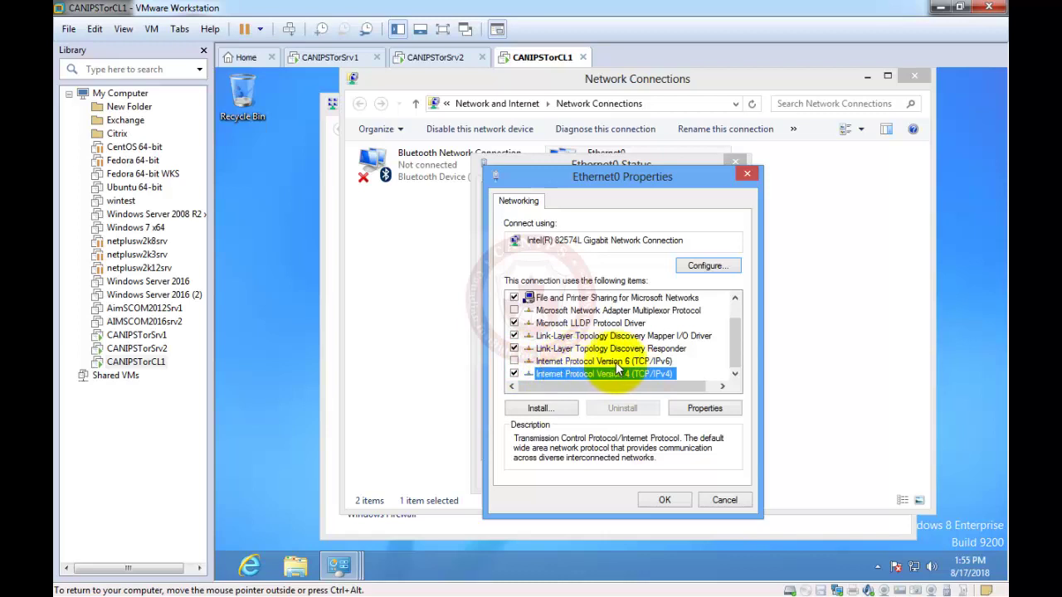
{"action": "left_click", "coordinate": [697, 410]}
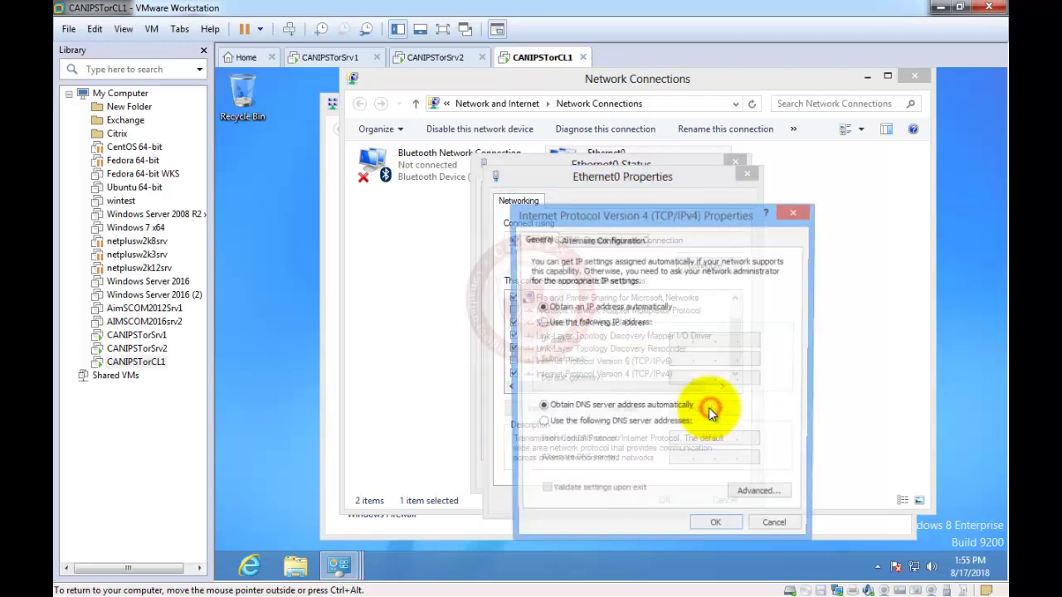
{"action": "left_click", "coordinate": [603, 324]}
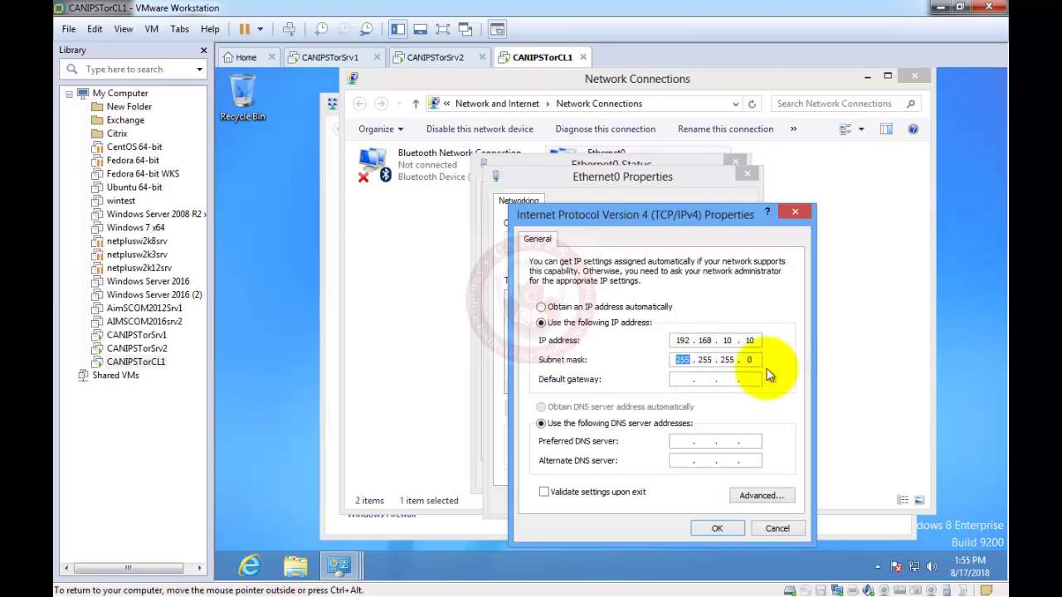
{"action": "left_click", "coordinate": [682, 441]}
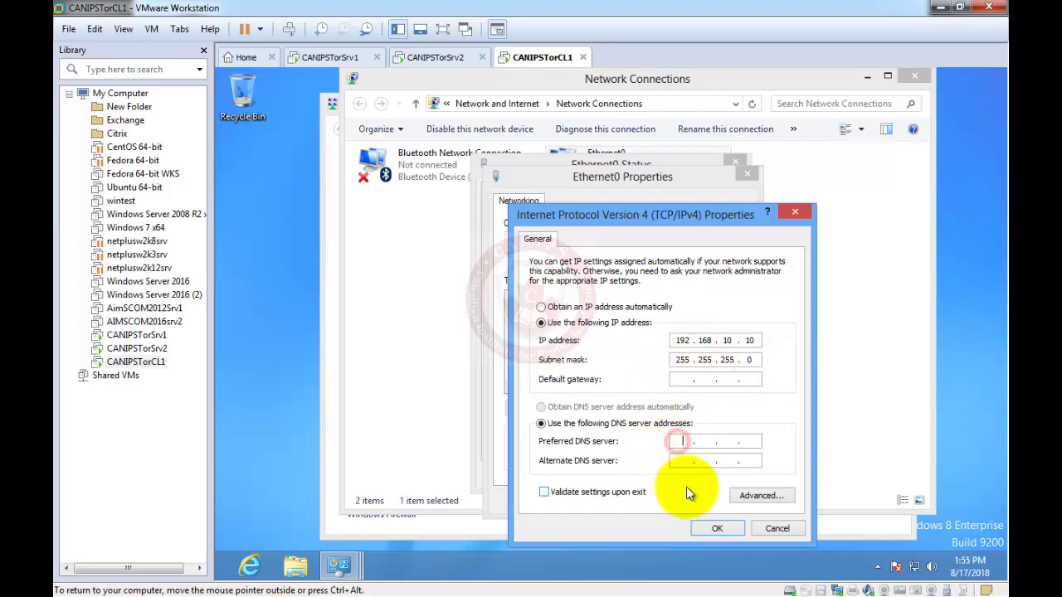
{"action": "type", "text": "192 . 16 . ."}
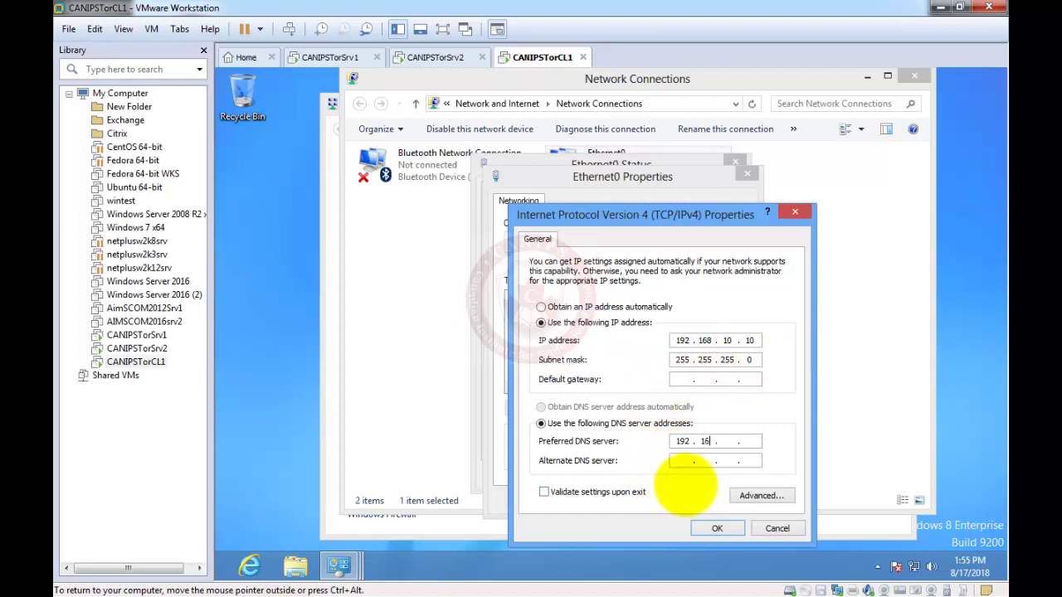
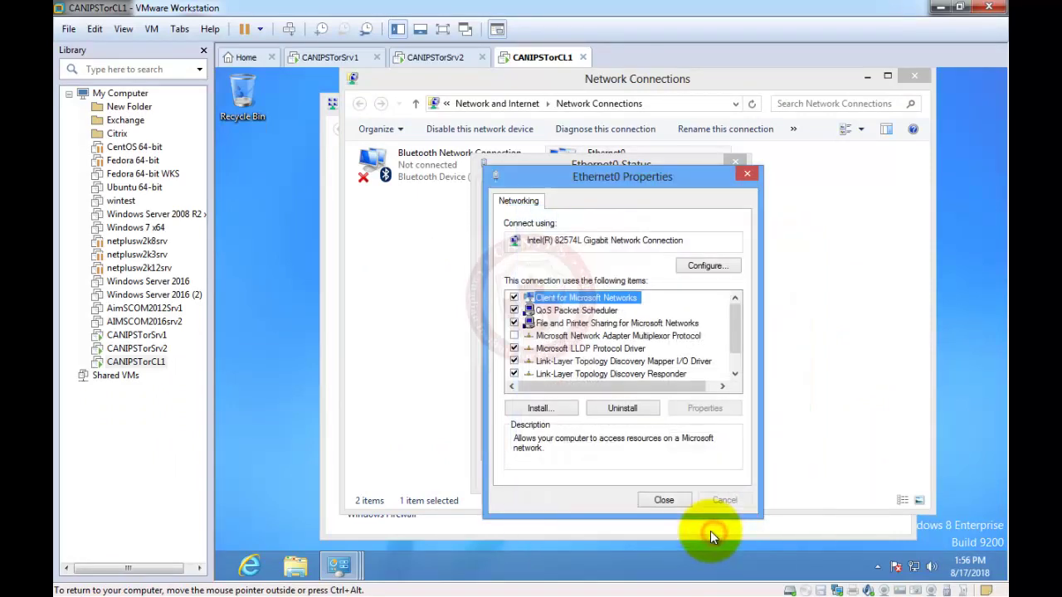
{"action": "left_click", "coordinate": [664, 501]}
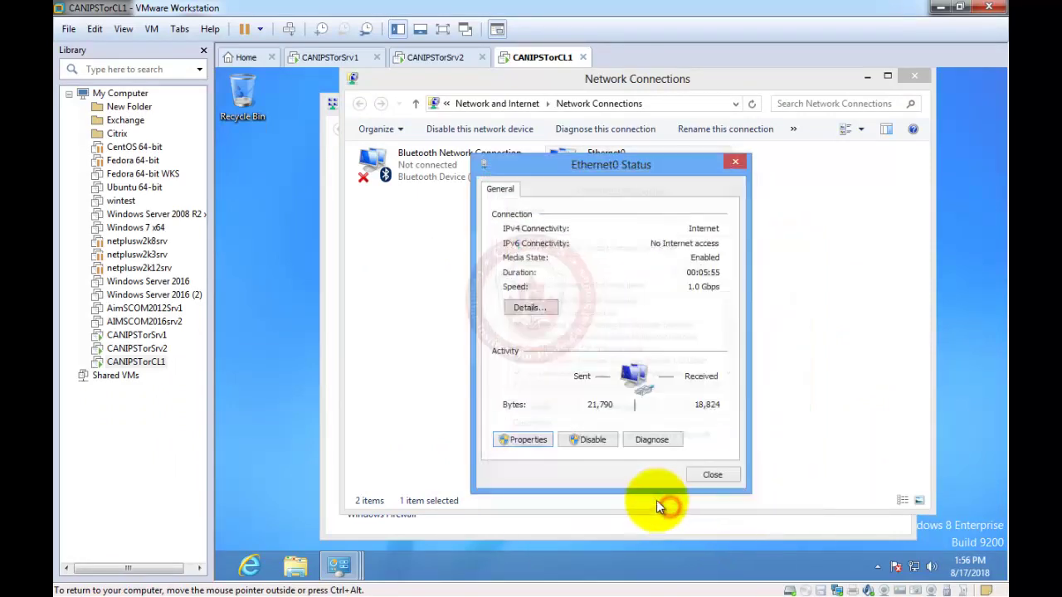
{"action": "left_click", "coordinate": [736, 163]}
Turn off Windows Firewall for both private and public networks on the client, then close the firewall and Network Connections windows.
{"action": "right_click", "coordinate": [918, 574]}
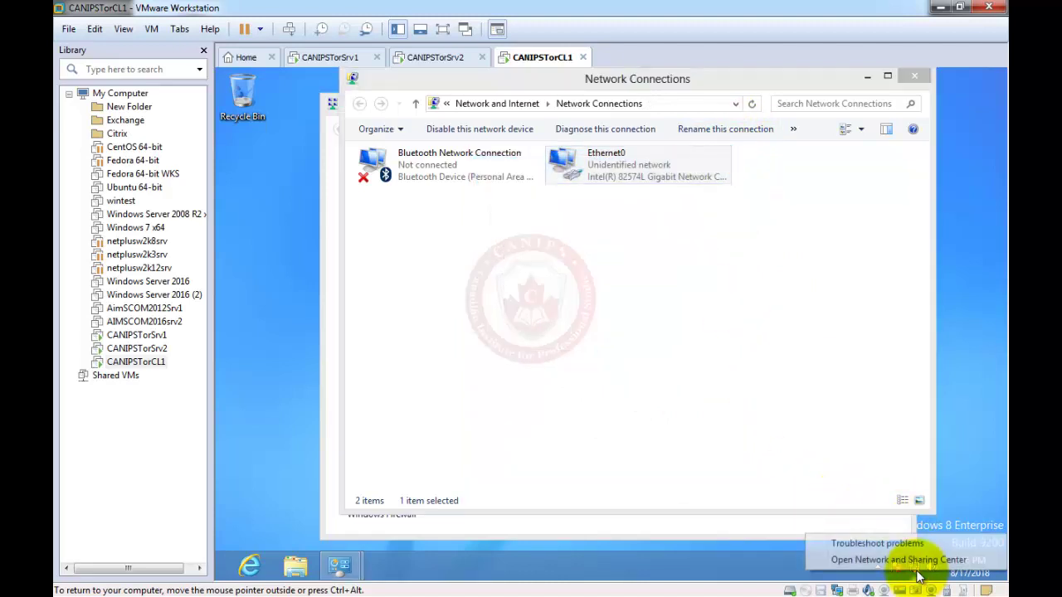
{"action": "left_click", "coordinate": [871, 560]}
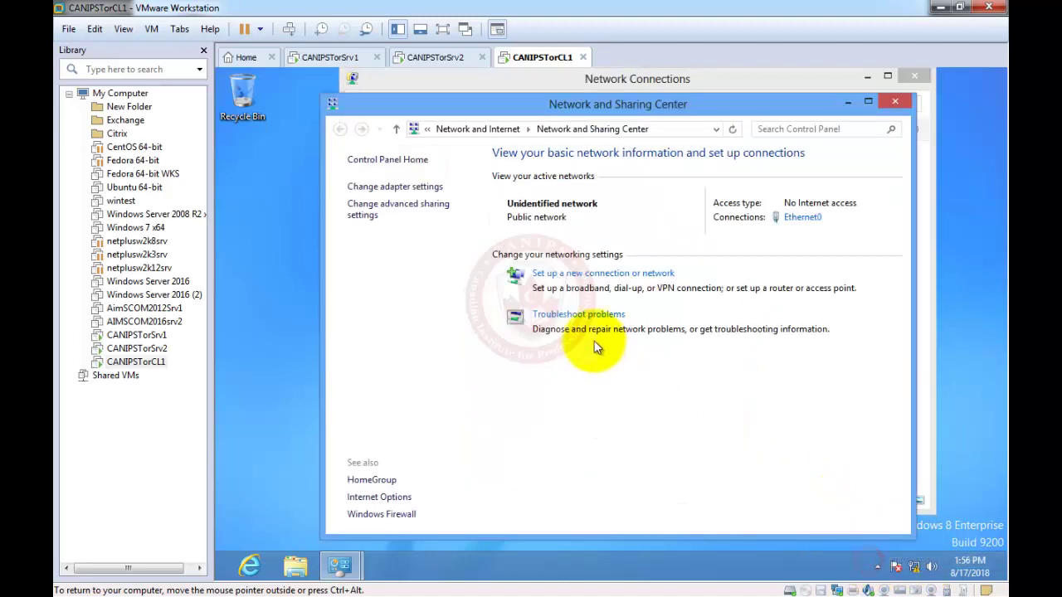
{"action": "right_click", "coordinate": [915, 570]}
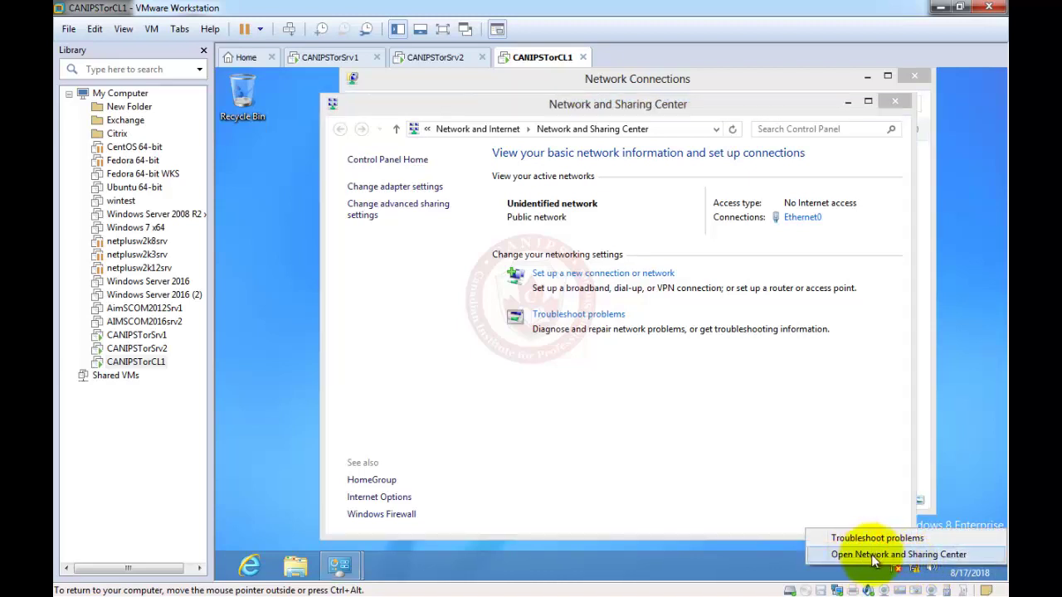
{"action": "left_click", "coordinate": [384, 518]}
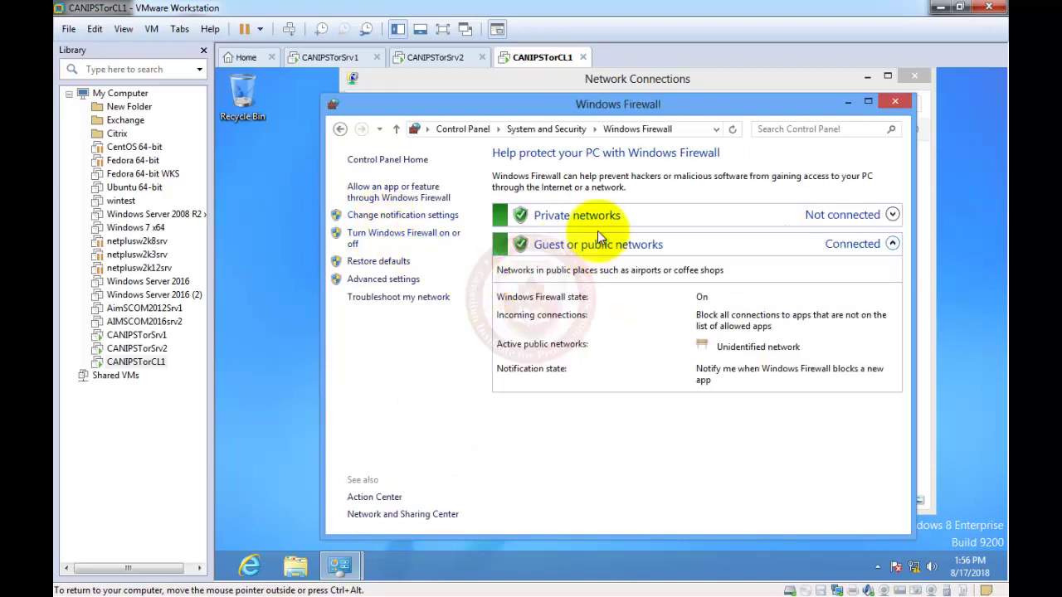
{"action": "left_click", "coordinate": [398, 237]}
{"action": "left_click", "coordinate": [448, 267]}
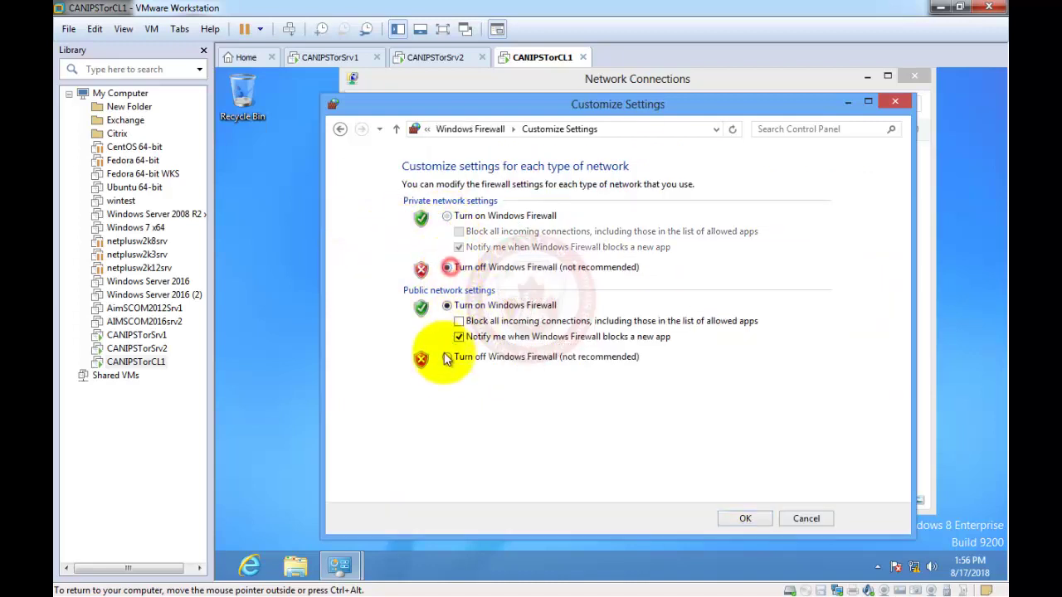
{"action": "left_click", "coordinate": [447, 356]}
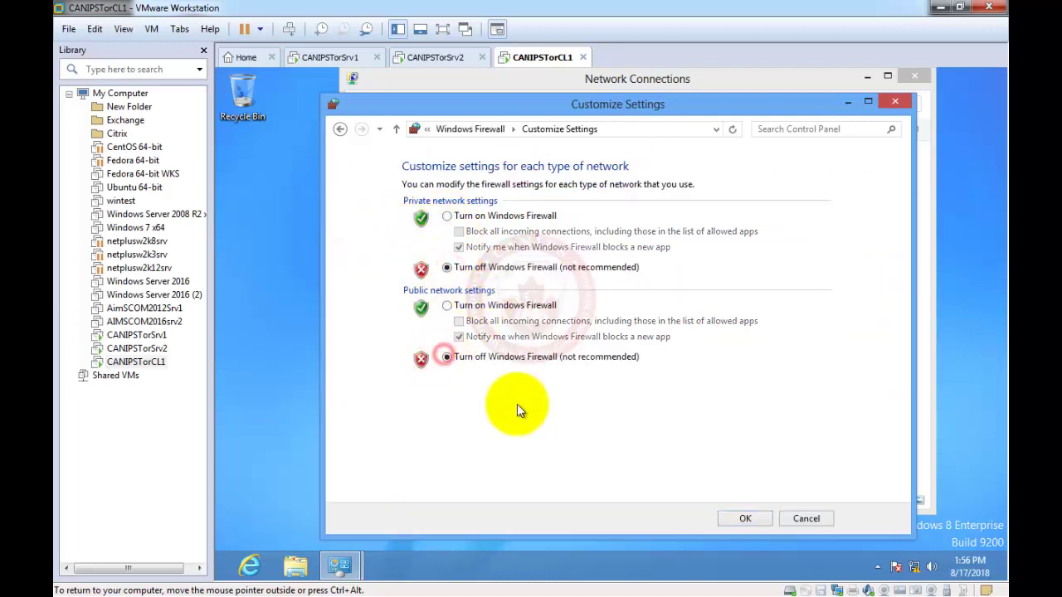
{"action": "left_click", "coordinate": [742, 520]}
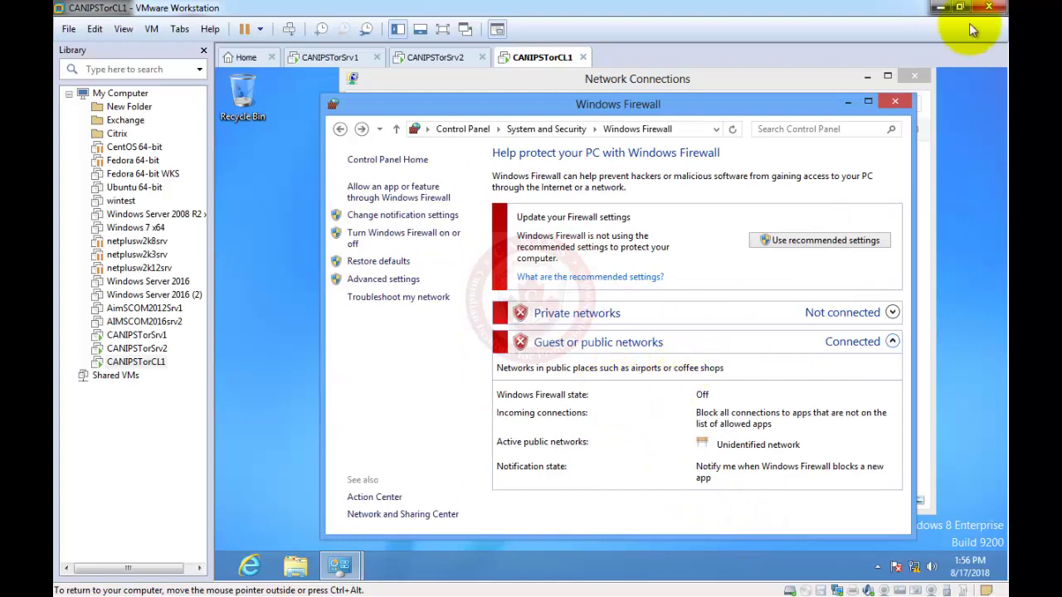
{"action": "left_click", "coordinate": [892, 103]}
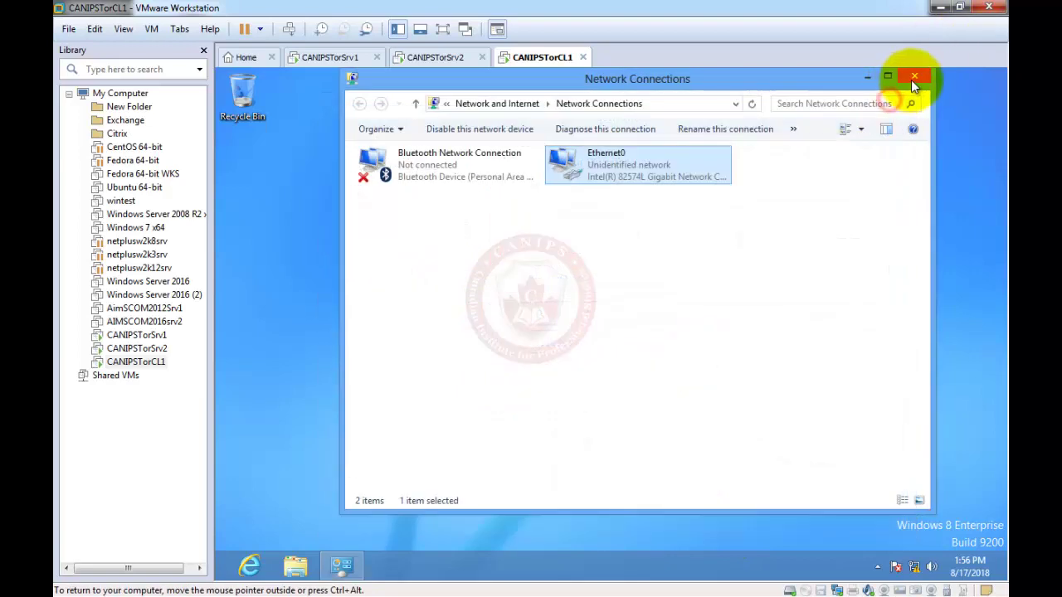
{"action": "left_click", "coordinate": [911, 79]}
Switch to the CANIPSTorSrv1 virtual machine, unlock it and sign in as Administrator with the account password.
{"action": "left_click", "coordinate": [320, 58]}
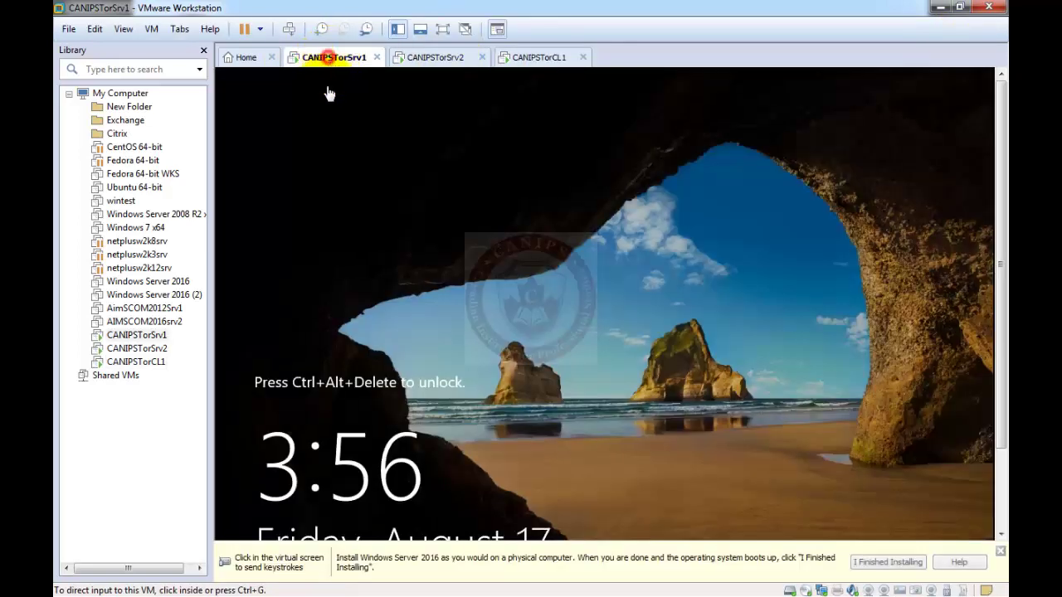
{"action": "left_click", "coordinate": [287, 30]}
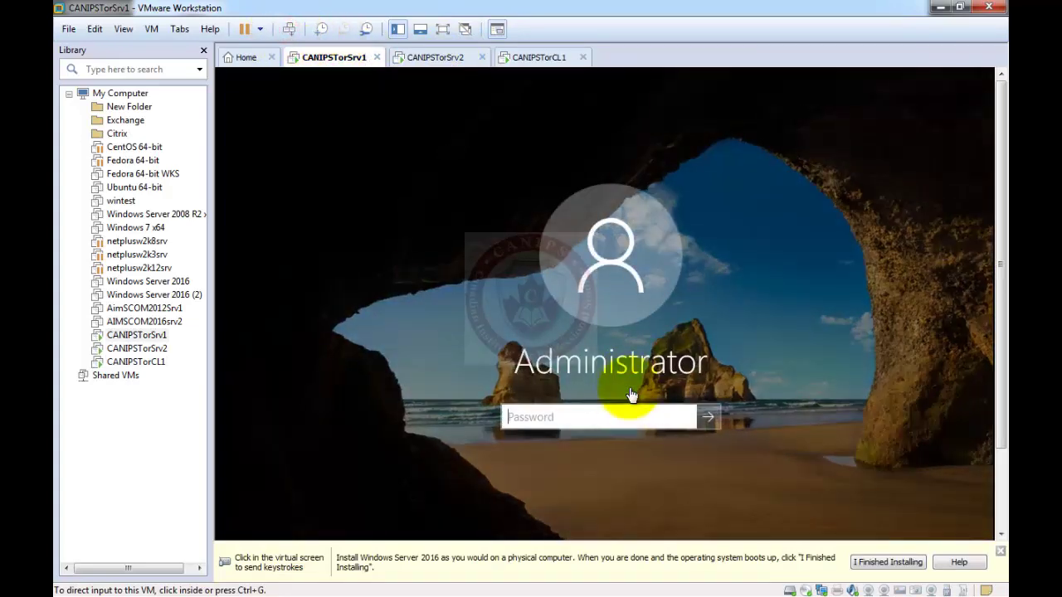
{"action": "left_click", "coordinate": [627, 418]}
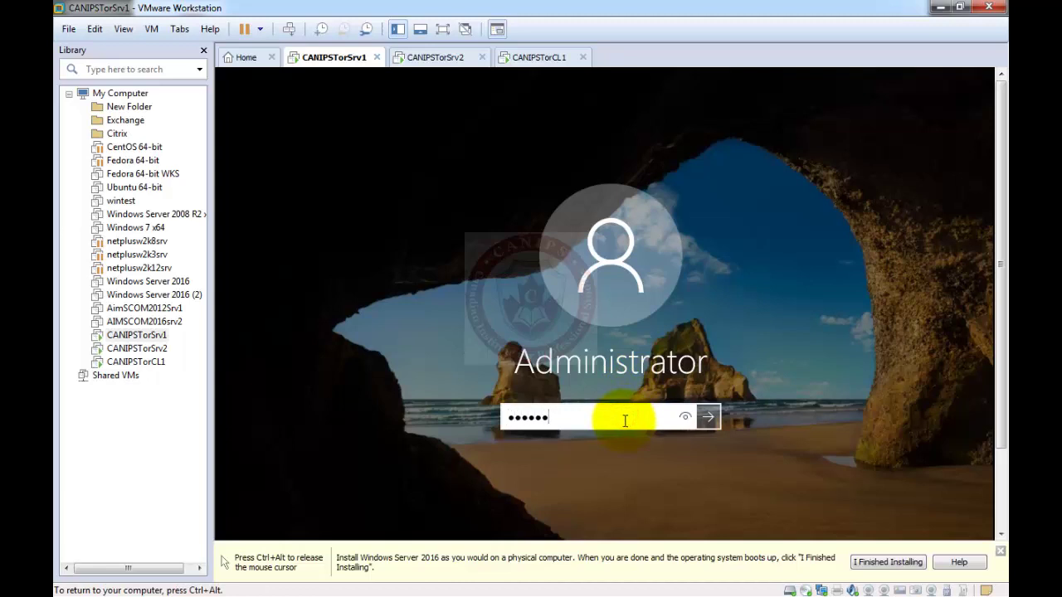
{"action": "key", "text": "Return"}
{"action": "key", "text": "ctrl+alt"}
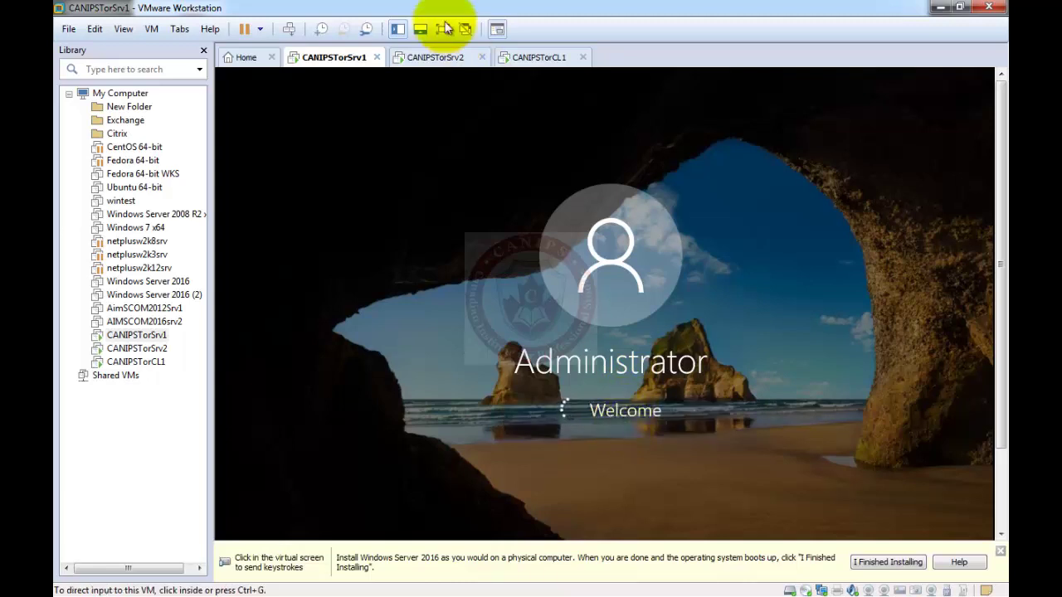
Switch to the CANIPSTorSrv2 virtual machine, unlock it and sign in as Administrator with the account password.
{"action": "left_click", "coordinate": [442, 61]}
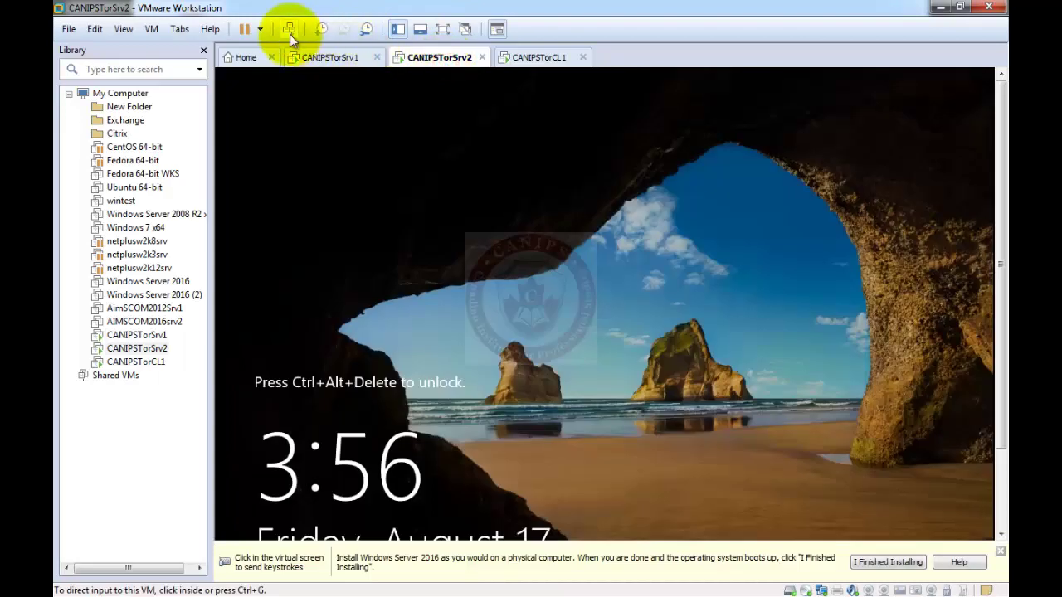
{"action": "left_click", "coordinate": [288, 30]}
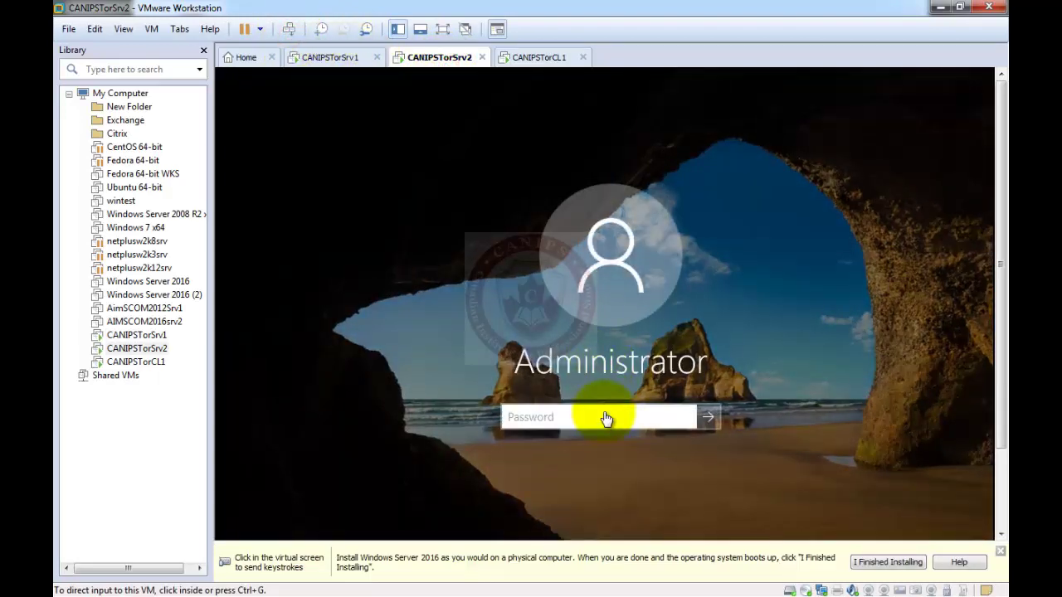
{"action": "left_click", "coordinate": [602, 416]}
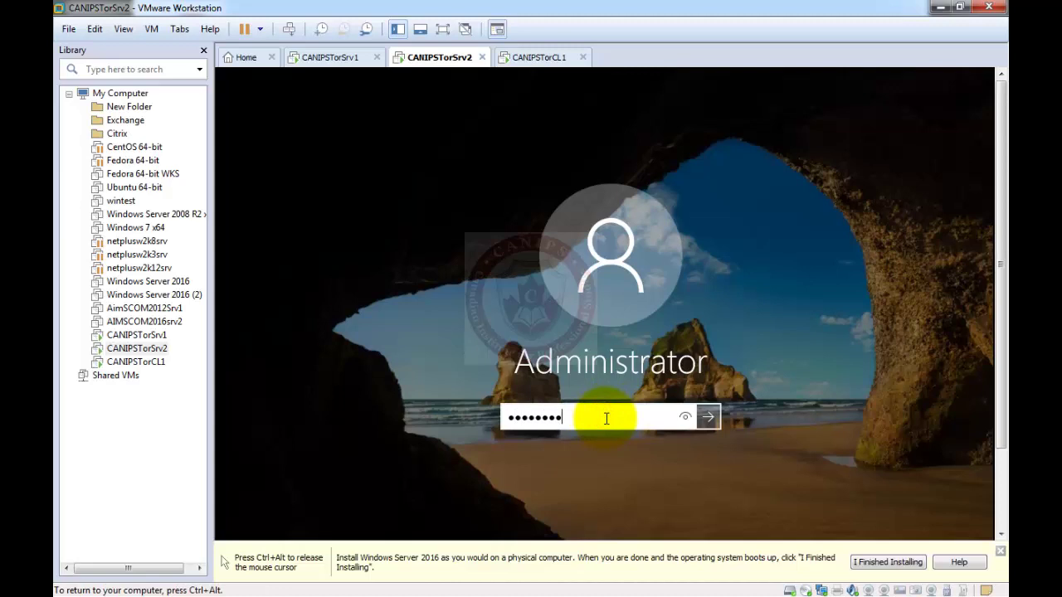
{"action": "key", "text": "Return"}
{"action": "key", "text": "ctrl+alt"}
Check the sign-in progress of CANIPSTorSrv1 and CANIPSTorSrv2, ending on the CANIPSTorSrv1 screen.
{"action": "left_click", "coordinate": [331, 58]}
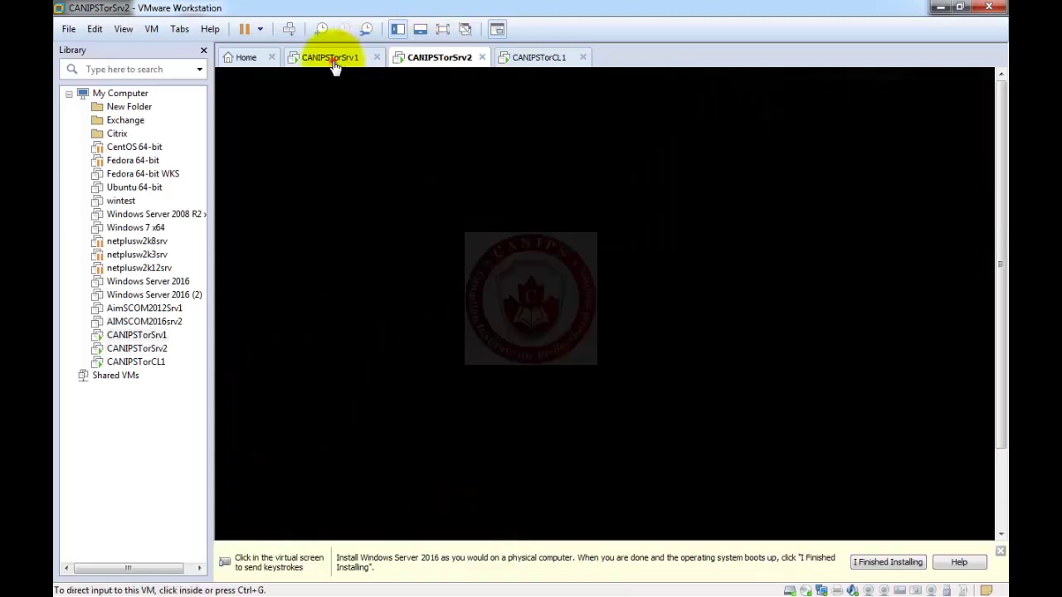
{"action": "left_click", "coordinate": [728, 367]}
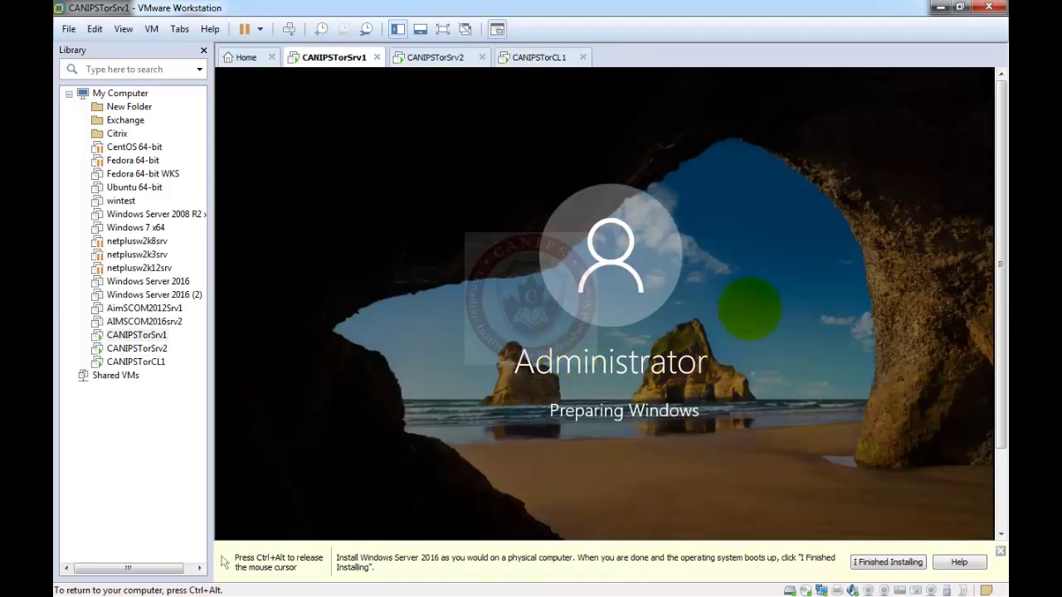
{"action": "key", "text": "ctrl+alt"}
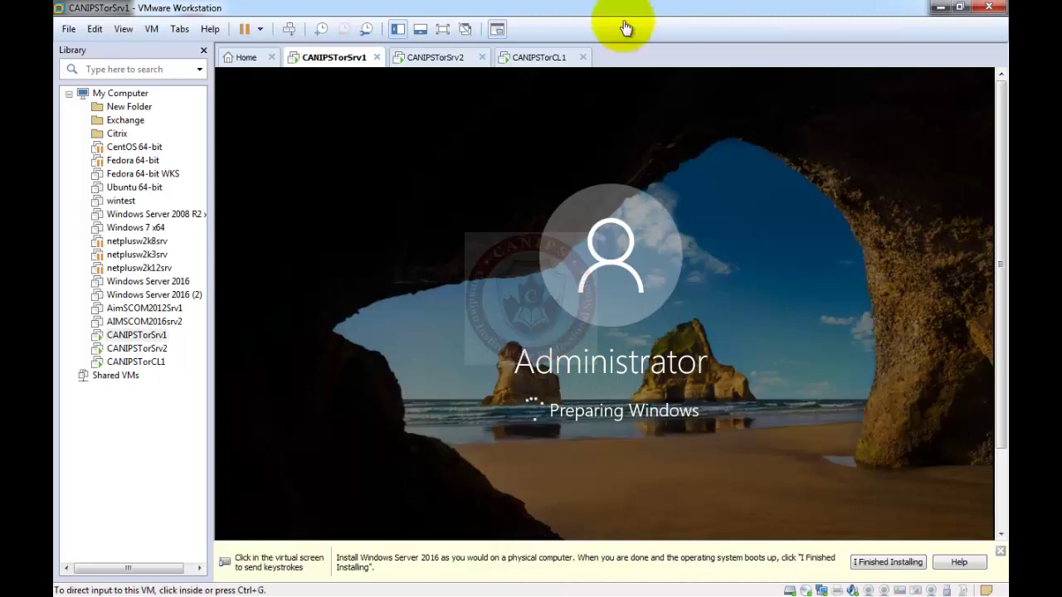
{"action": "key", "text": "ctrl+g"}
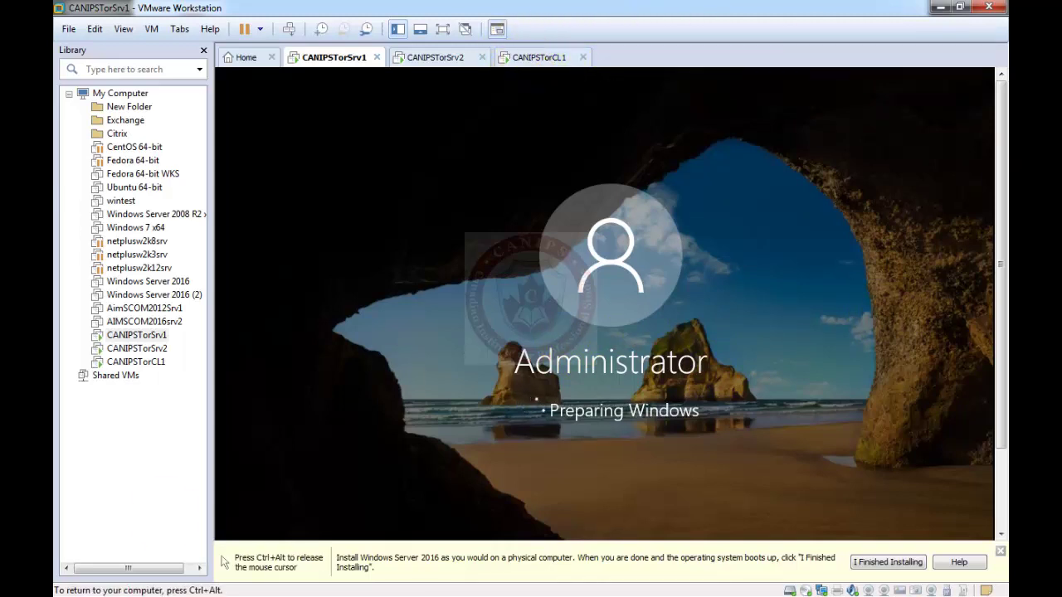
{"action": "key", "text": "ctrl+alt"}
{"action": "key", "text": "ctrl+g"}
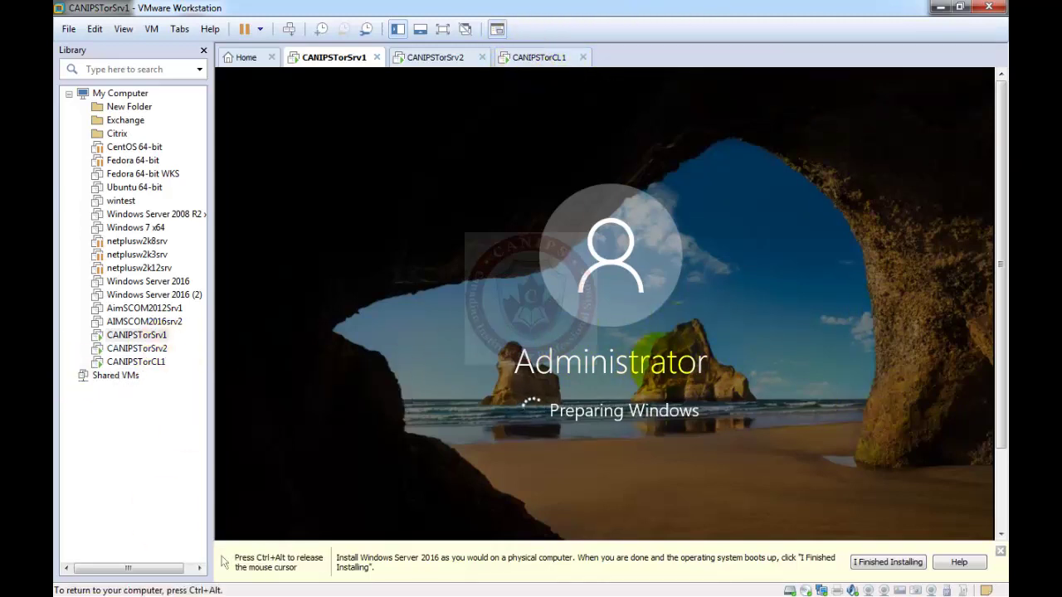
{"action": "key", "text": "ctrl+alt"}
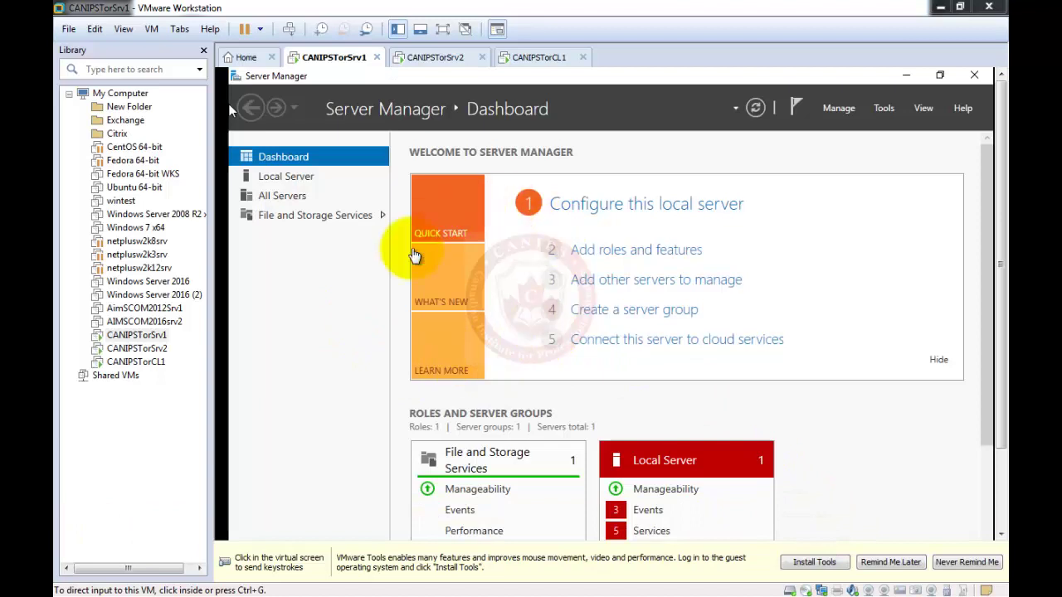
{"action": "left_click", "coordinate": [415, 57]}
{"action": "left_click", "coordinate": [332, 58]}
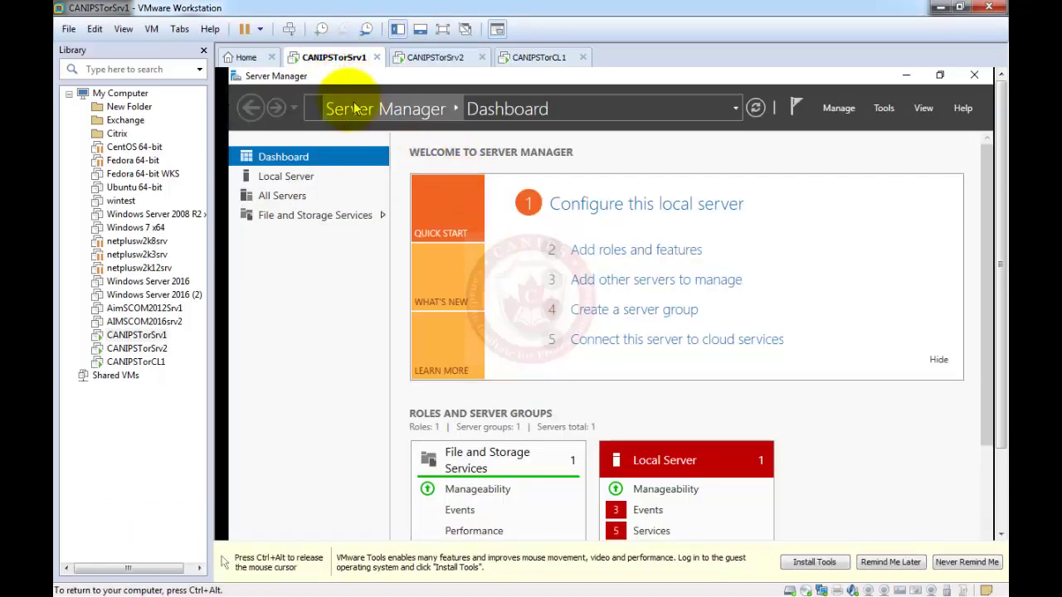
Start the VMware Tools installation for CANIPSTorSrv1 and open the action choices for the mounted VMware Tools disc.
{"action": "left_click", "coordinate": [150, 30]}
{"action": "left_click", "coordinate": [191, 199]}
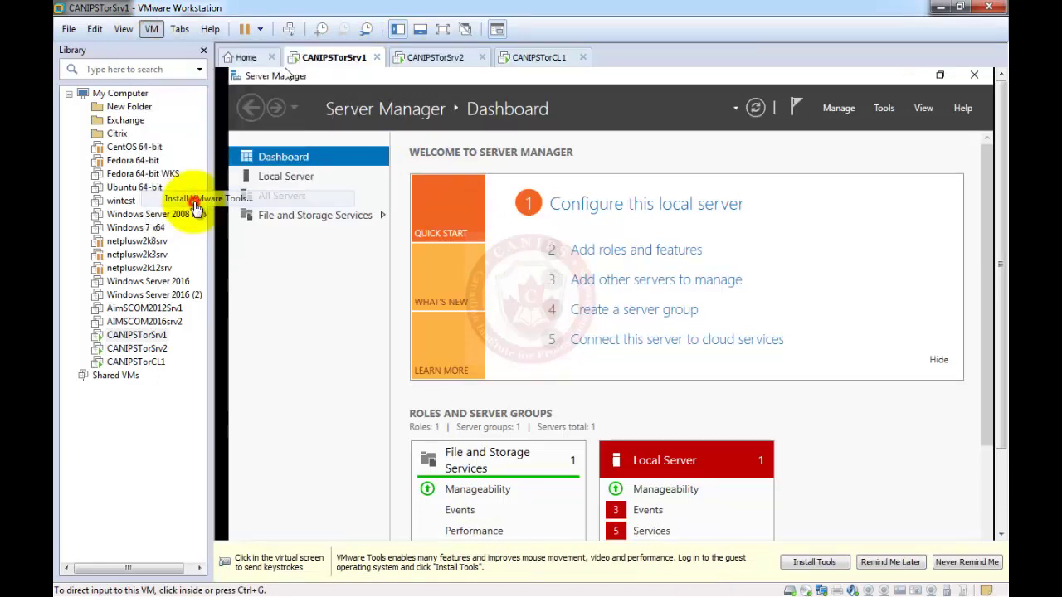
{"action": "left_click", "coordinate": [419, 297]}
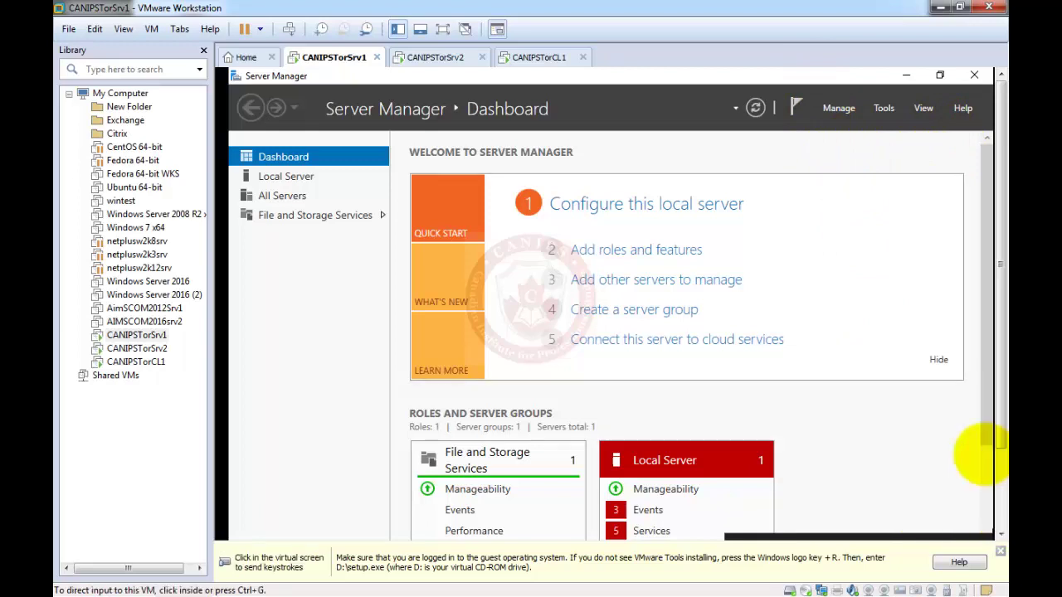
{"action": "left_click_drag", "start_coordinate": [998, 416], "coordinate": [1002, 491]}
{"action": "left_click", "coordinate": [881, 477]}
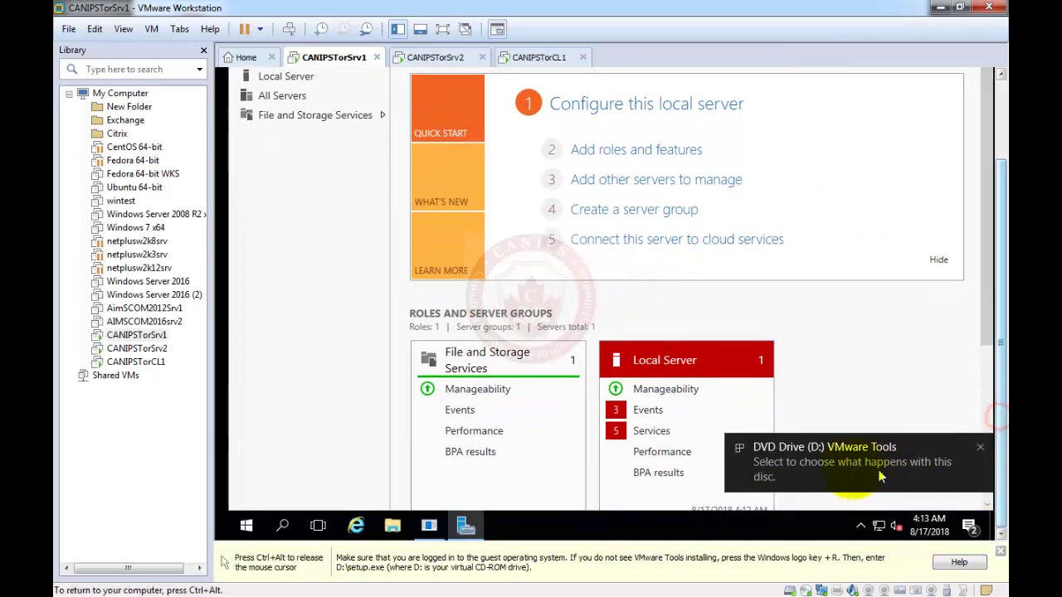
{"action": "left_click", "coordinate": [826, 458]}
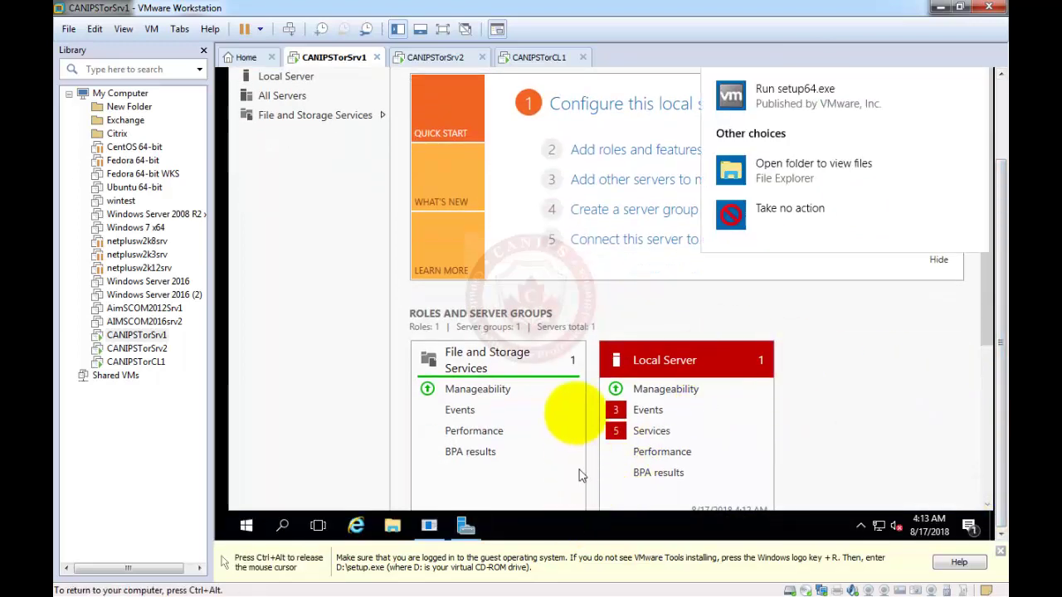
Launch VMware Tools Setup from DVD Drive (D:) in File Explorer and bring its wizard to the front.
{"action": "left_click", "coordinate": [392, 529]}
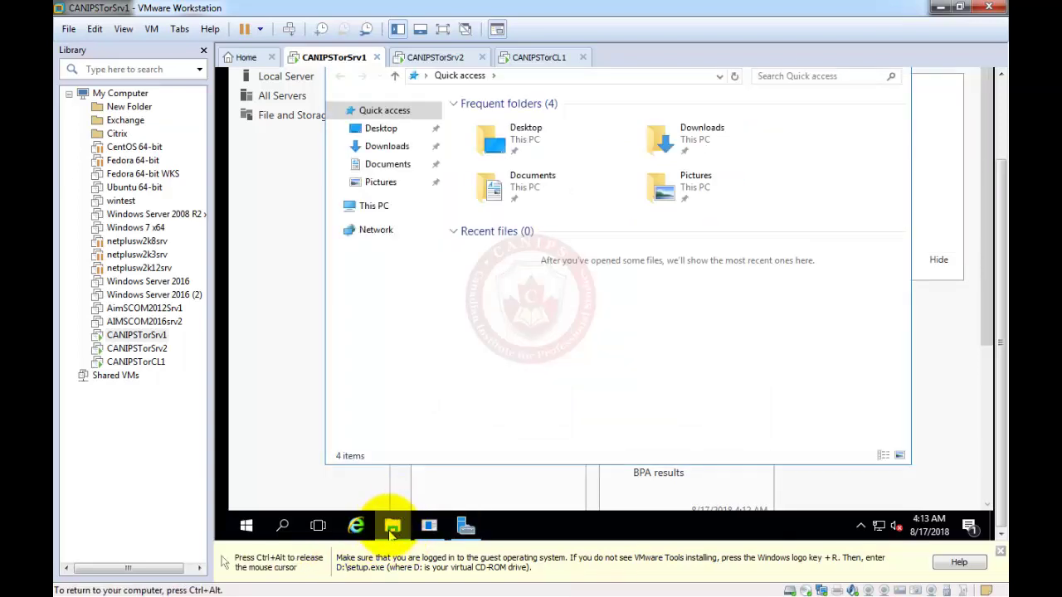
{"action": "left_click", "coordinate": [360, 214]}
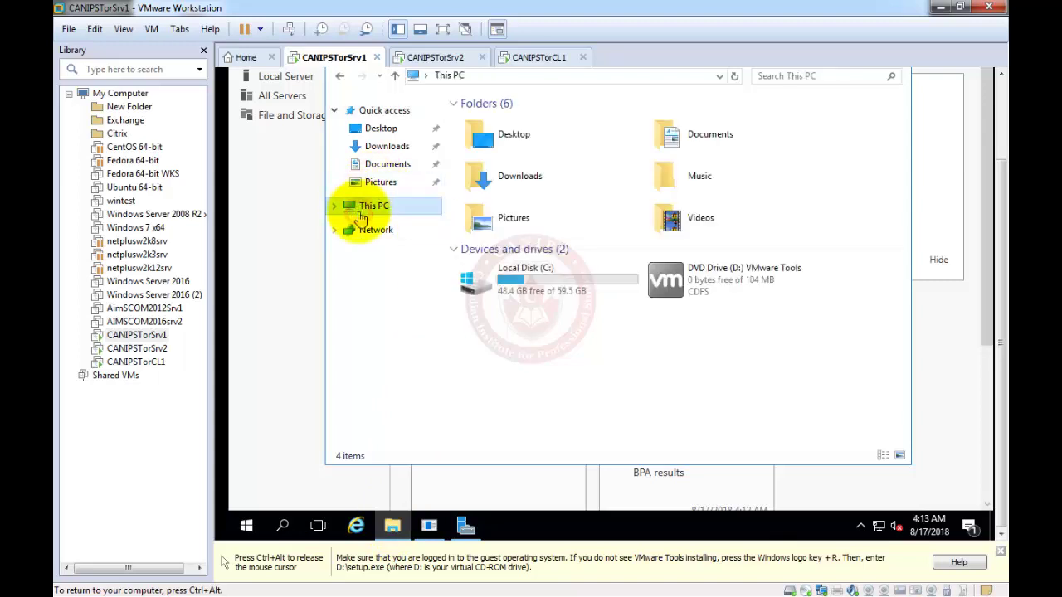
{"action": "left_click", "coordinate": [680, 285]}
{"action": "double_click", "coordinate": [680, 284]}
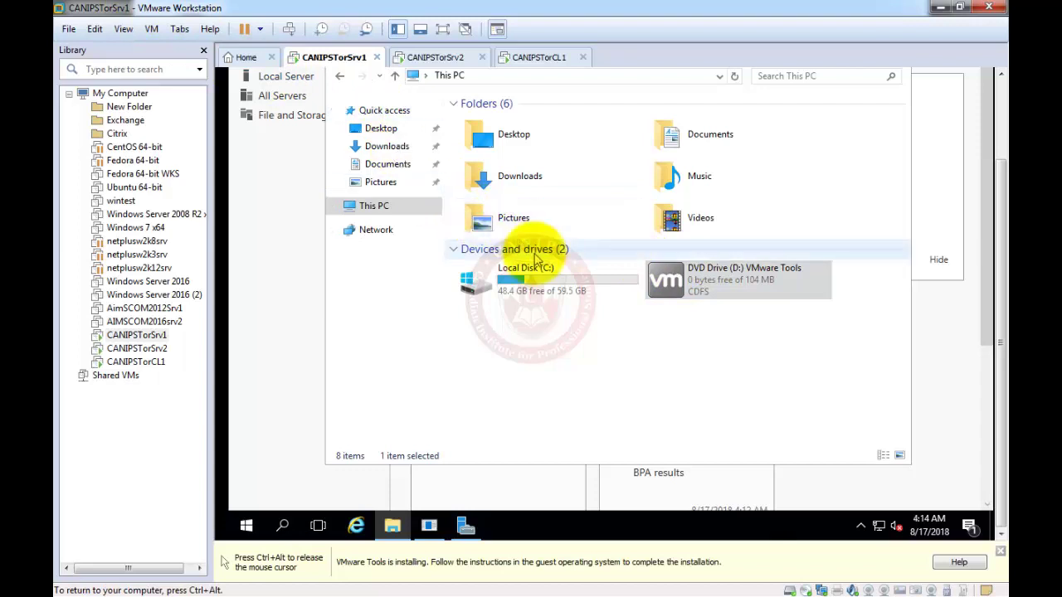
{"action": "left_click", "coordinate": [712, 292]}
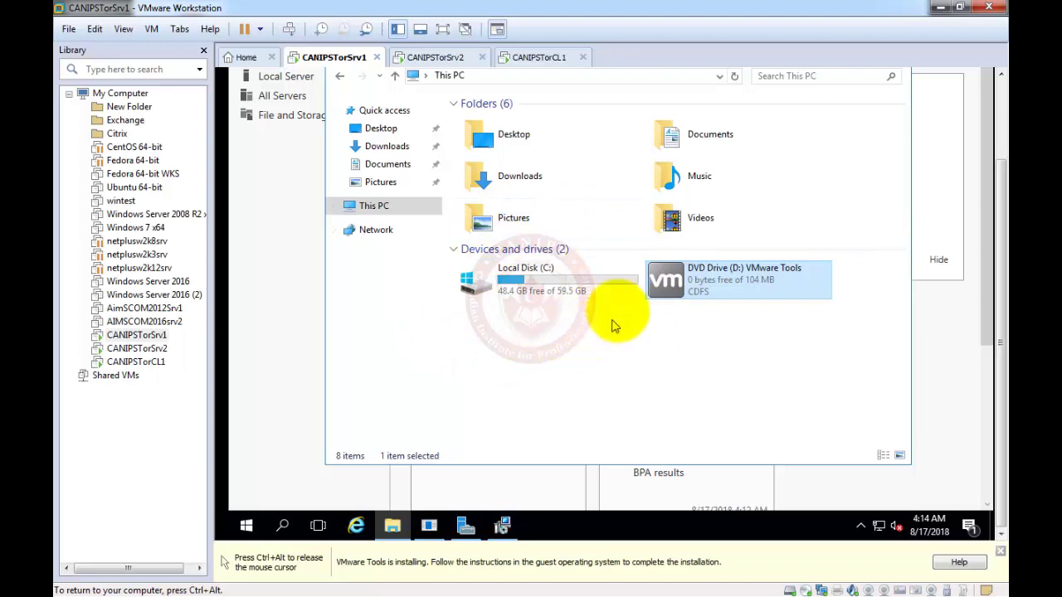
{"action": "left_click", "coordinate": [506, 528]}
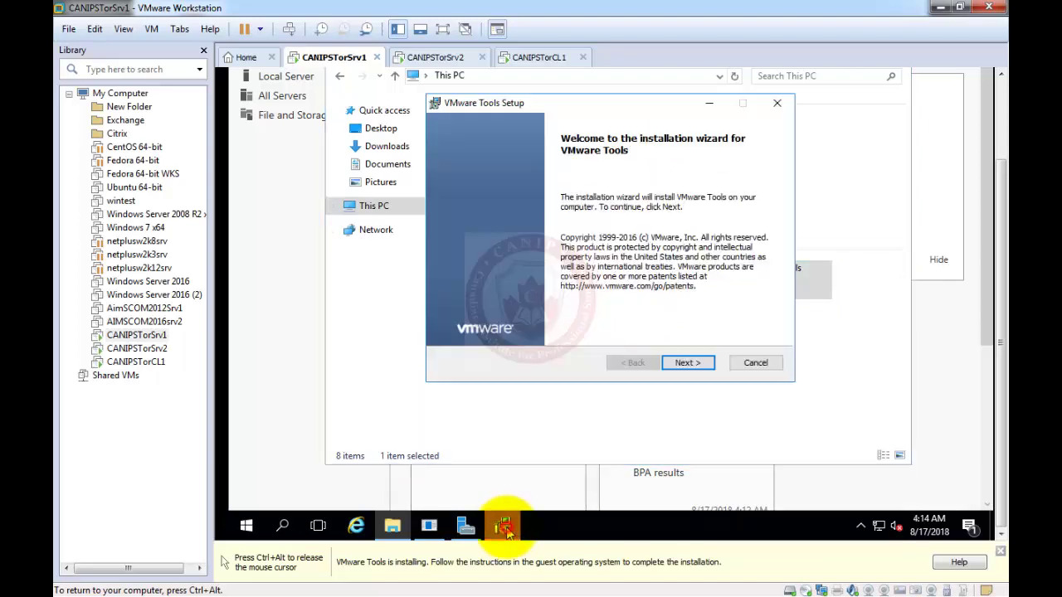
Install VMware Tools on CANIPSTorSrv1 using the Typical setup type.
{"action": "left_click", "coordinate": [688, 362]}
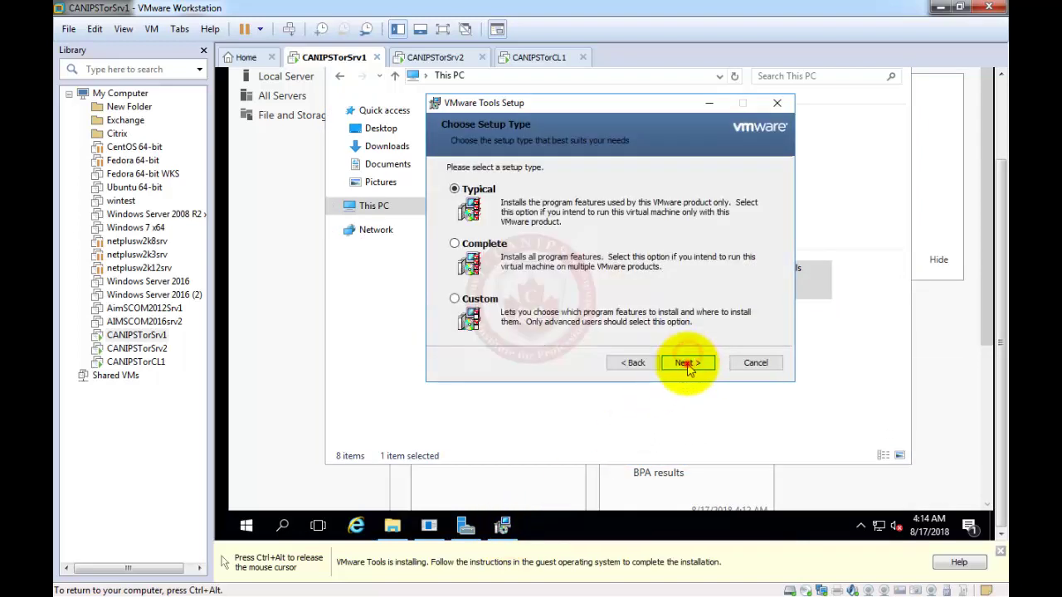
{"action": "left_click", "coordinate": [688, 363]}
{"action": "left_click", "coordinate": [688, 363]}
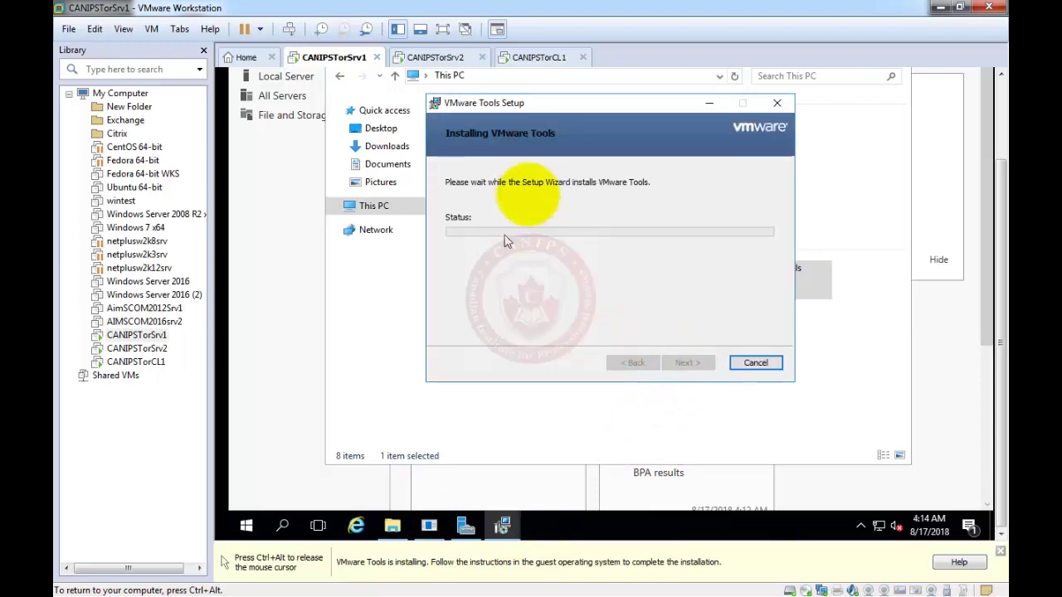
Start the VMware Tools installation for CANIPSTorSrv2 and run setup64.exe from the mounted VMware Tools disc.
{"action": "left_click", "coordinate": [431, 56]}
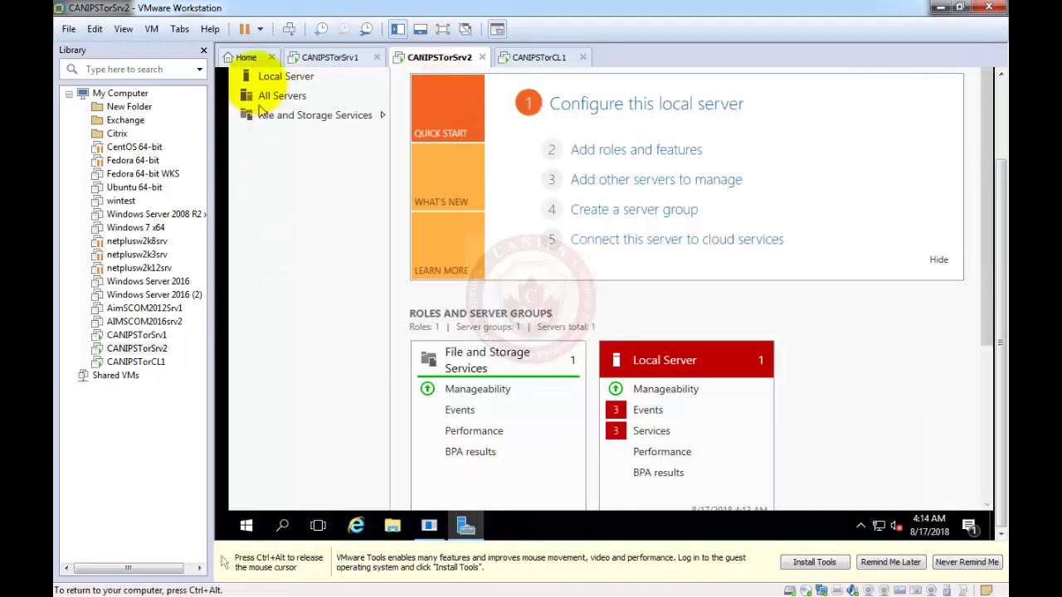
{"action": "key", "text": "ctrl+alt"}
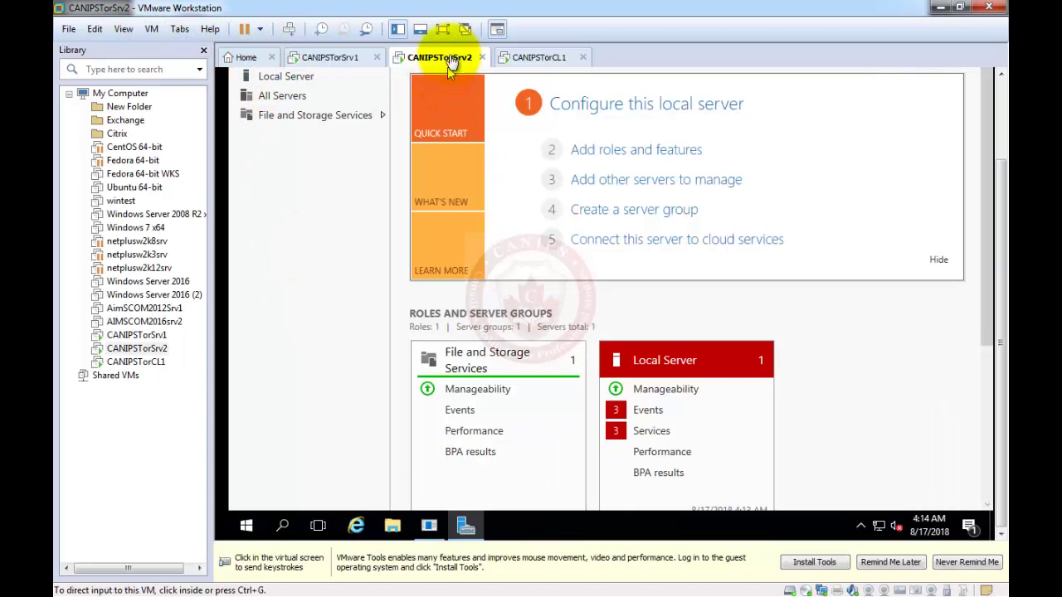
{"action": "left_click", "coordinate": [151, 29]}
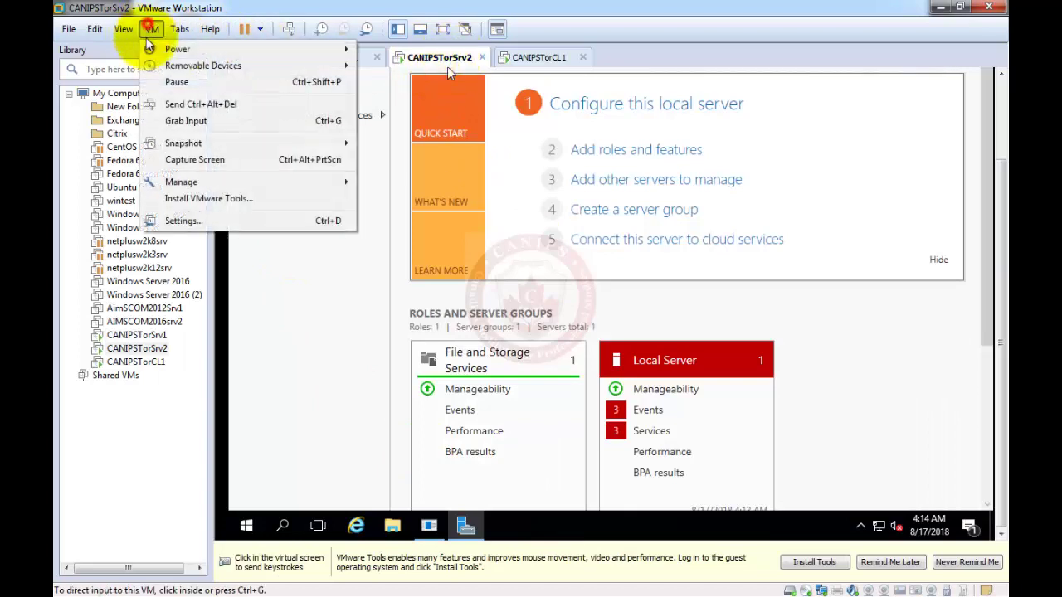
{"action": "left_click", "coordinate": [208, 199]}
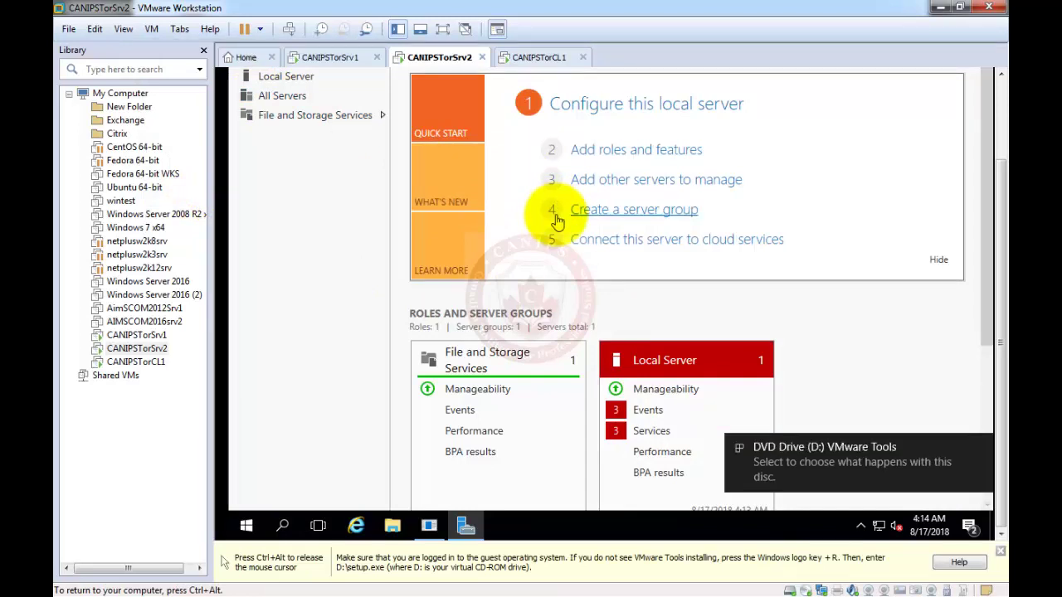
{"action": "left_click", "coordinate": [850, 464]}
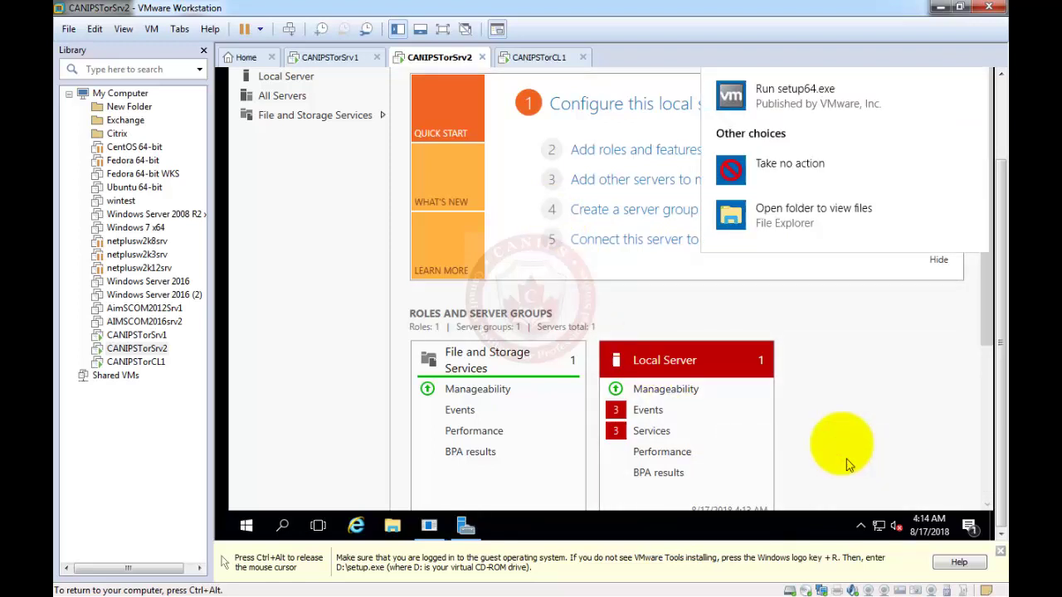
{"action": "left_click", "coordinate": [798, 99]}
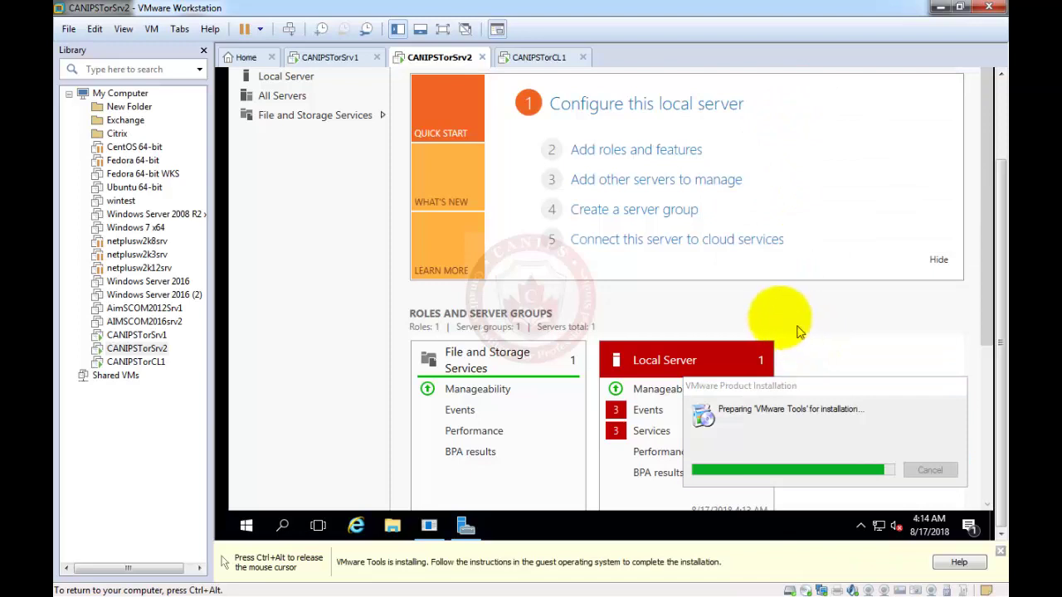
{"action": "key", "text": "ctrl+alt"}
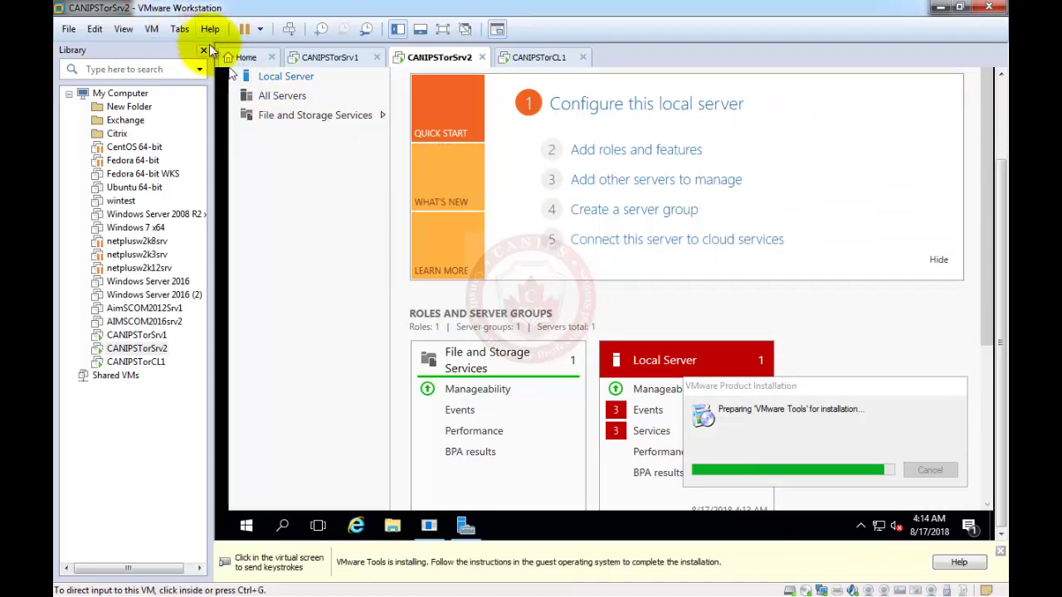
{"action": "left_click", "coordinate": [372, 257]}
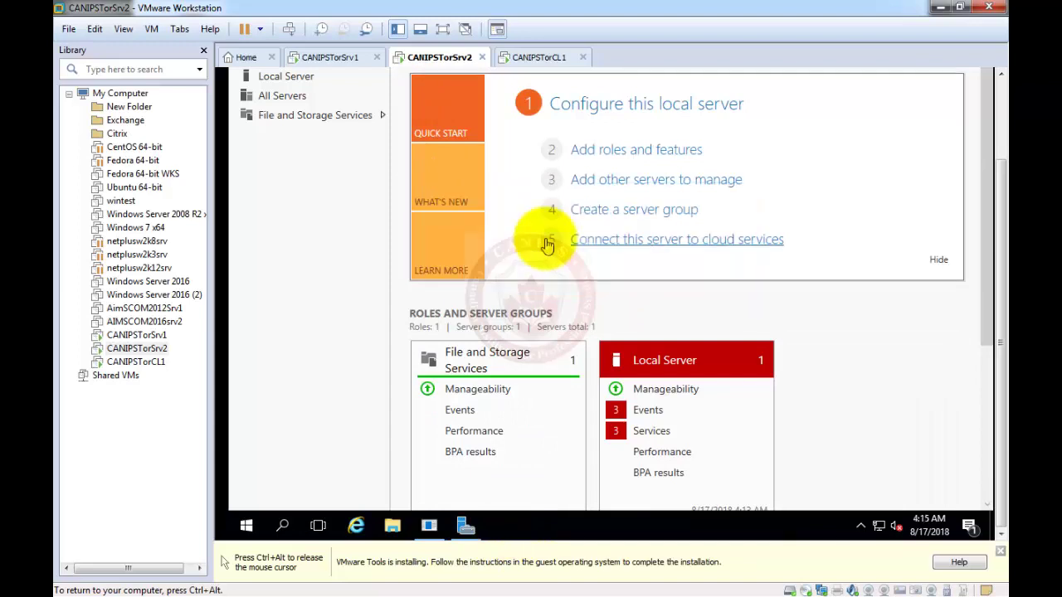
Install VMware Tools on CANIPSTorSrv2 using the Typical setup type.
{"action": "left_click", "coordinate": [687, 363]}
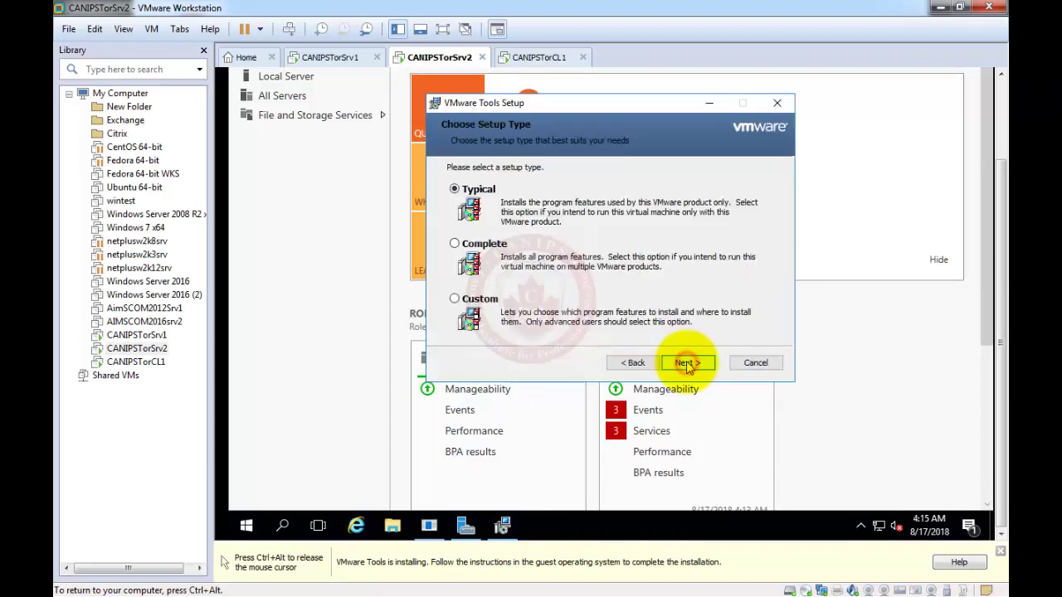
{"action": "left_click", "coordinate": [687, 362]}
{"action": "left_click", "coordinate": [686, 362]}
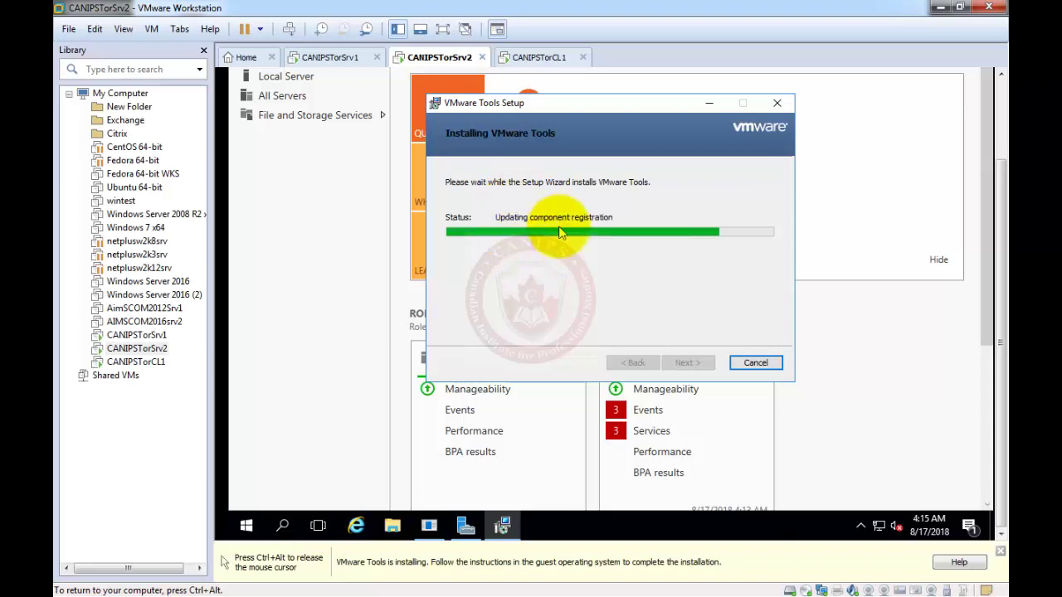
Check the installation progress on CANIPSTorSrv1 and CANIPSTorSrv2, and check the VMware Tools option for CANIPSTorCL1 from its Windows desktop.
{"action": "left_click", "coordinate": [334, 58]}
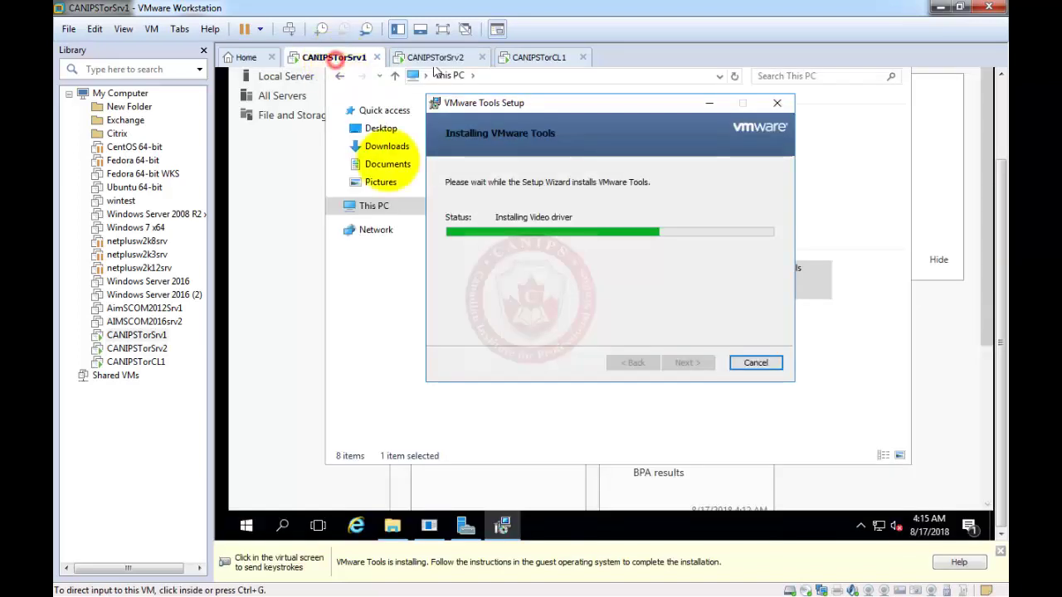
{"action": "left_click", "coordinate": [432, 61]}
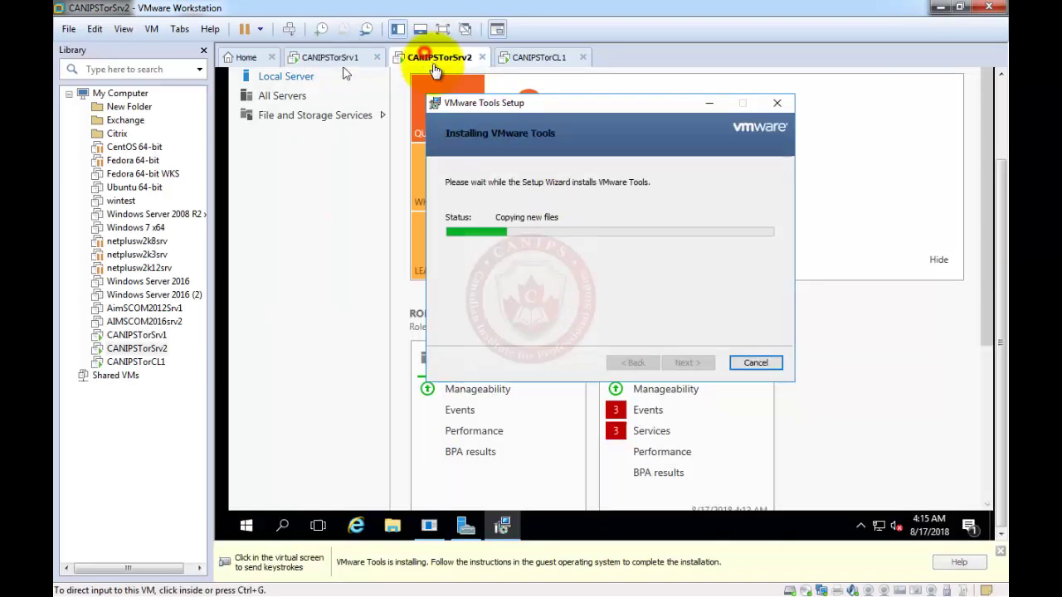
{"action": "left_click", "coordinate": [535, 58]}
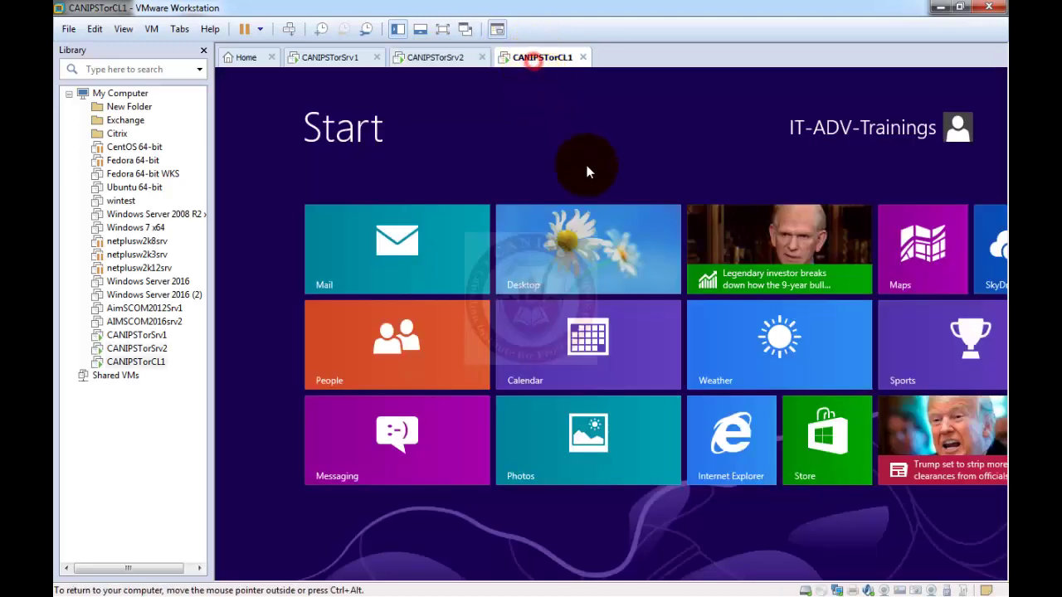
{"action": "left_click", "coordinate": [583, 263]}
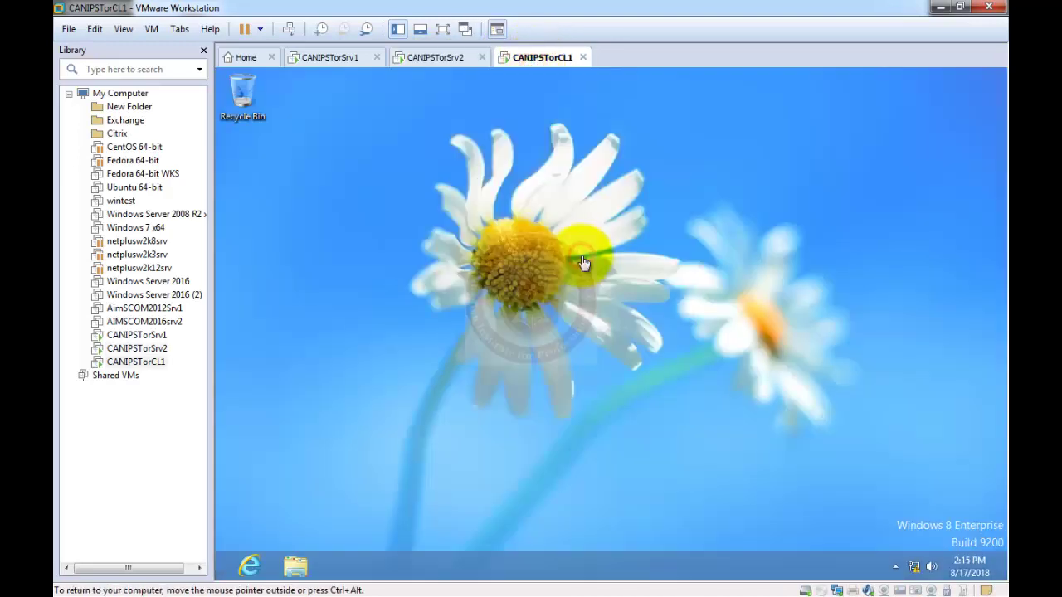
{"action": "left_click", "coordinate": [150, 29]}
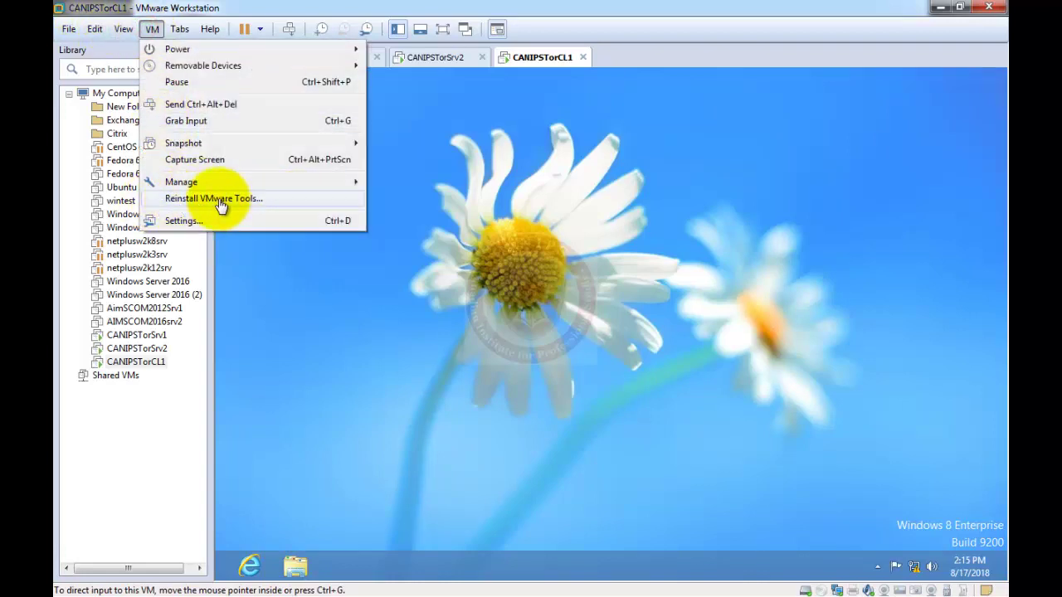
{"action": "left_click", "coordinate": [572, 424]}
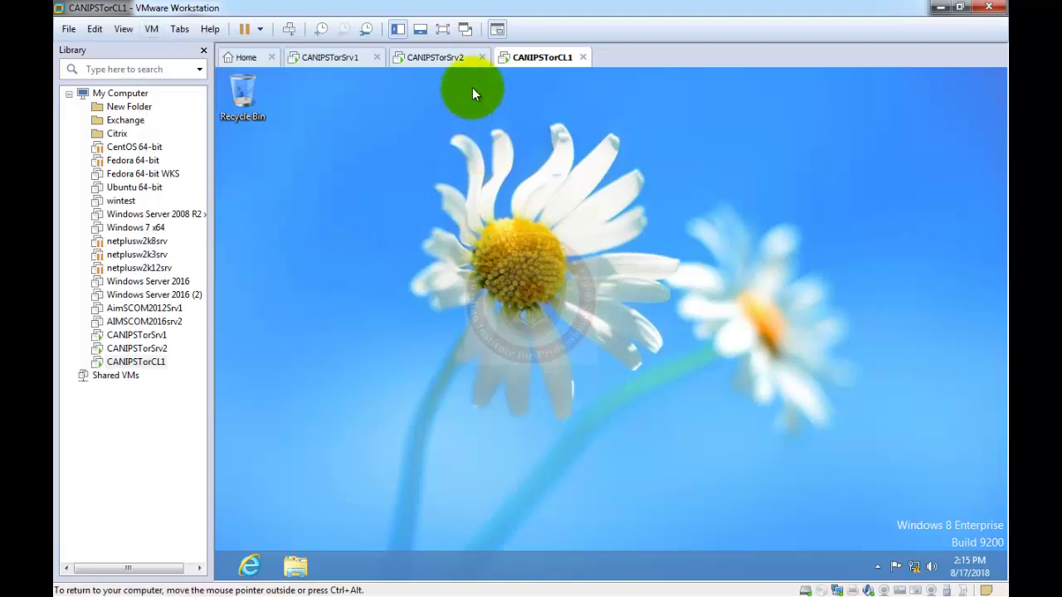
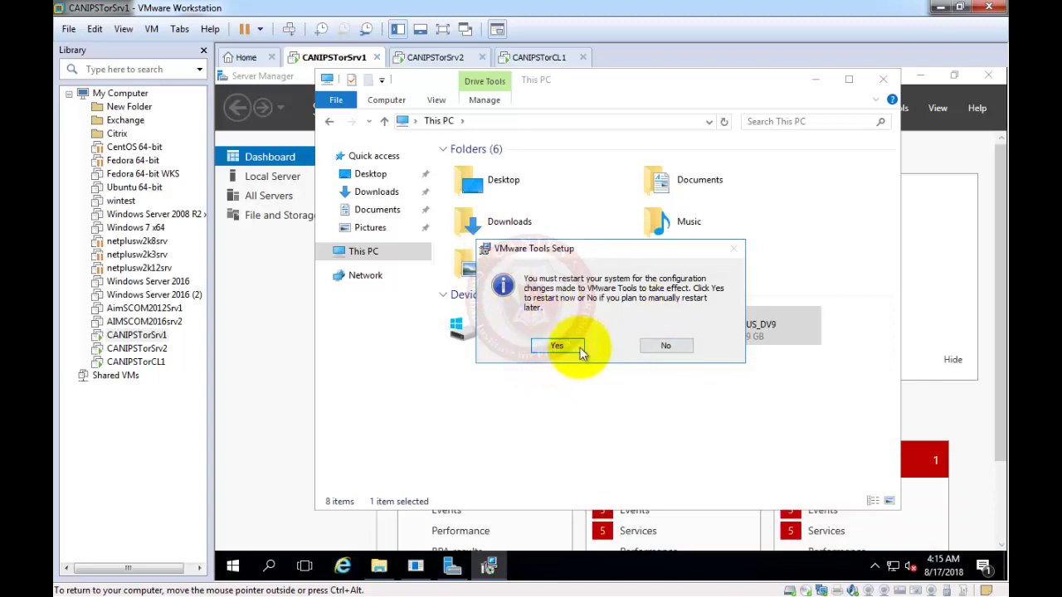
Decline the VMware Tools restart on CANIPSTorSrv1 and bring its Server Manager to the front after checking CANIPSTorSrv2's progress.
{"action": "left_click", "coordinate": [665, 347]}
{"action": "left_click", "coordinate": [414, 57]}
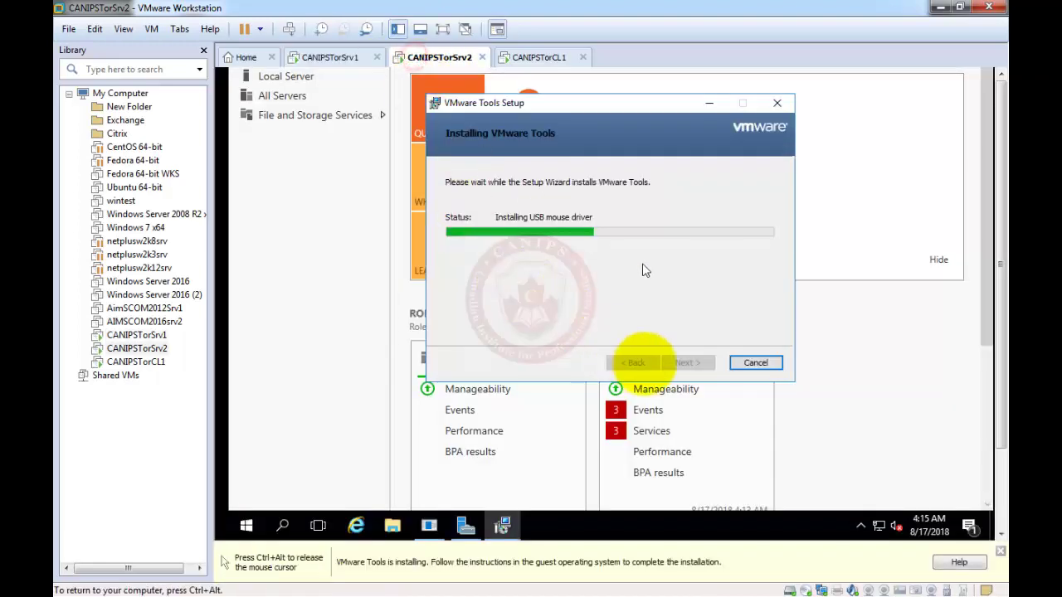
{"action": "left_click", "coordinate": [327, 58]}
{"action": "left_click", "coordinate": [274, 347]}
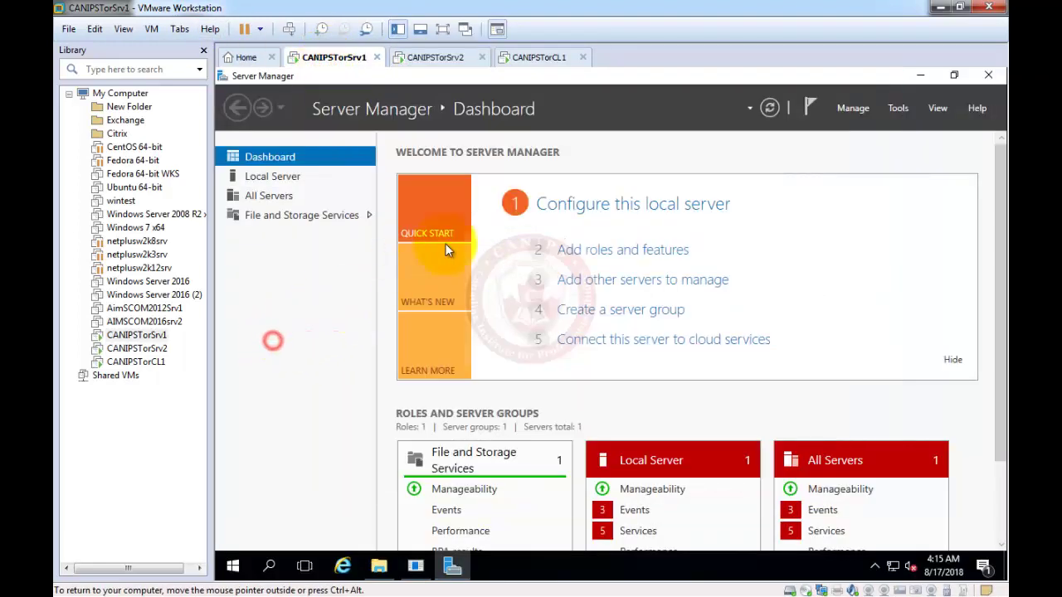
Change the computer name of the first server to CANIPSTorSrv1 through its Local Server properties, keeping the workgroup WORKGROUP.
{"action": "left_click", "coordinate": [265, 179]}
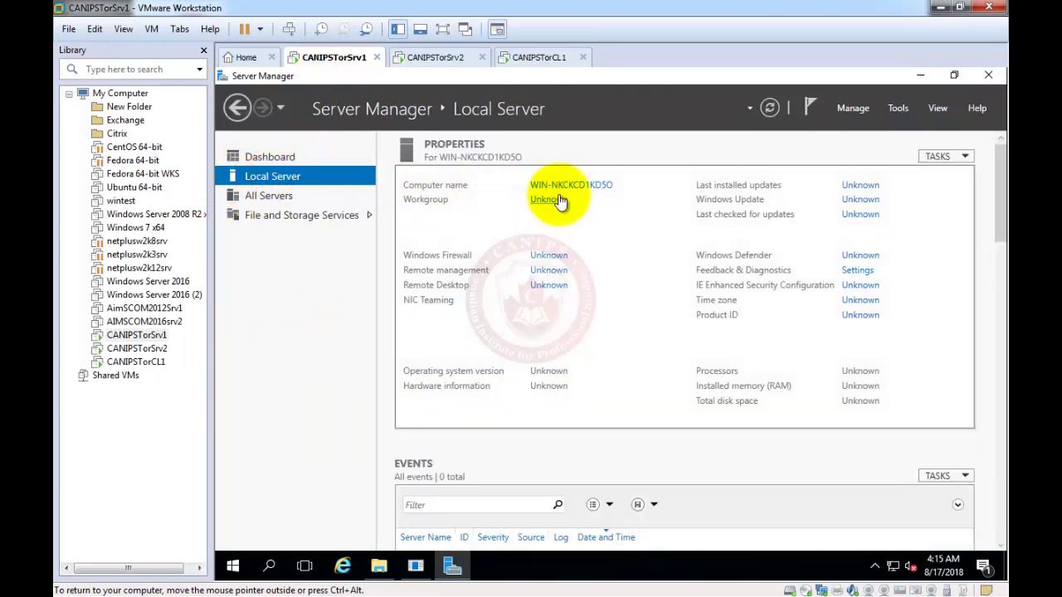
{"action": "left_click", "coordinate": [556, 187]}
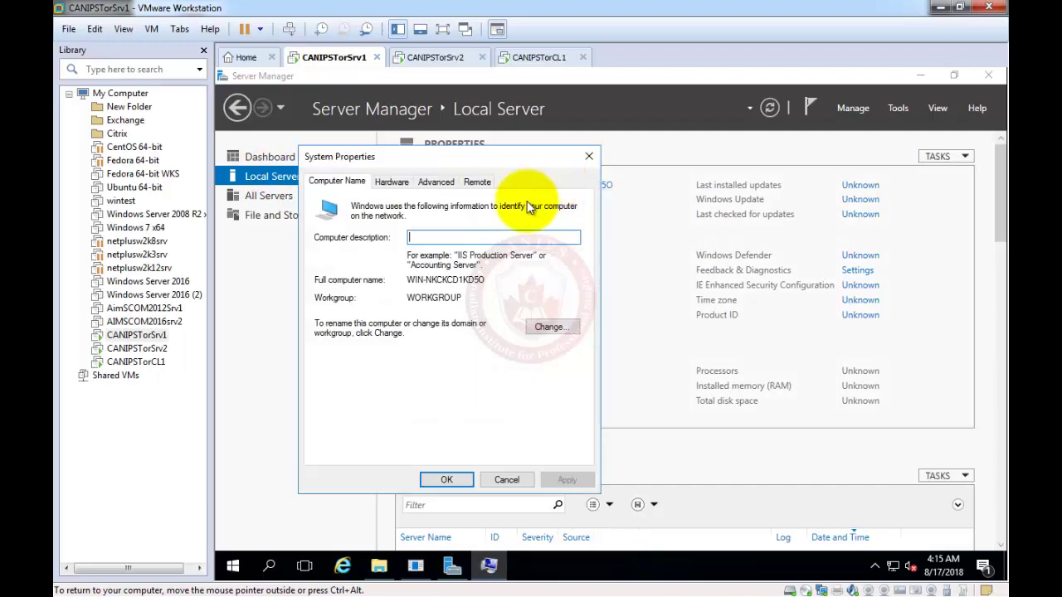
{"action": "left_click", "coordinate": [554, 327]}
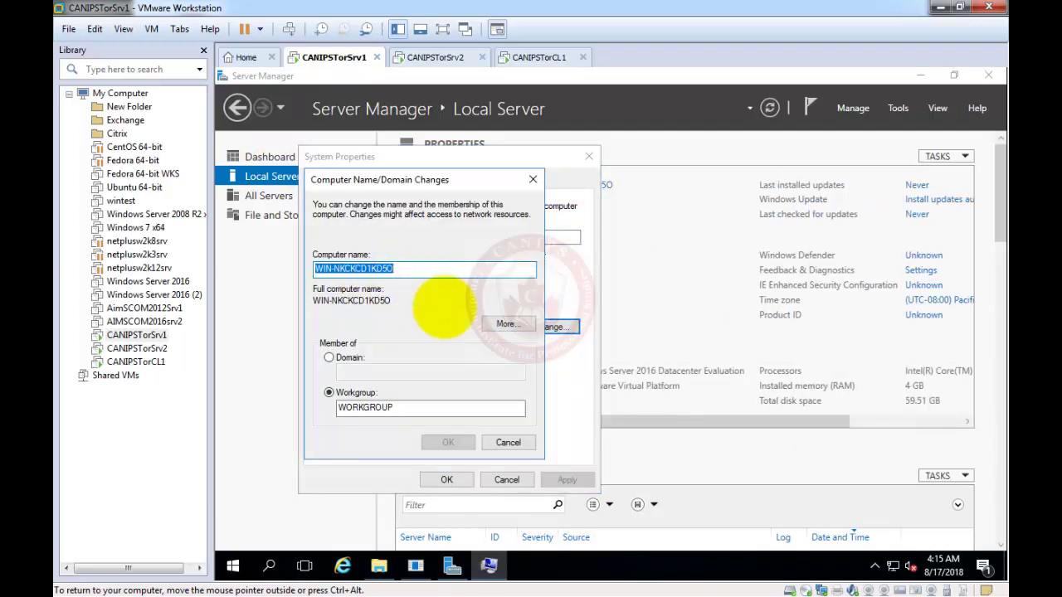
{"action": "type", "text": "CANIPSTorsrv1"}
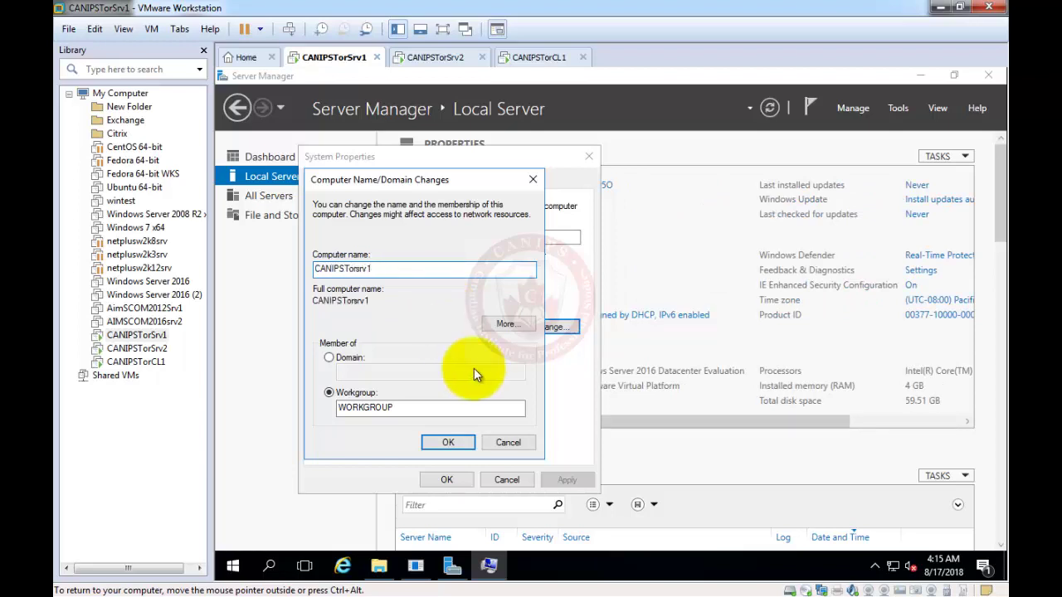
{"action": "left_click", "coordinate": [362, 269]}
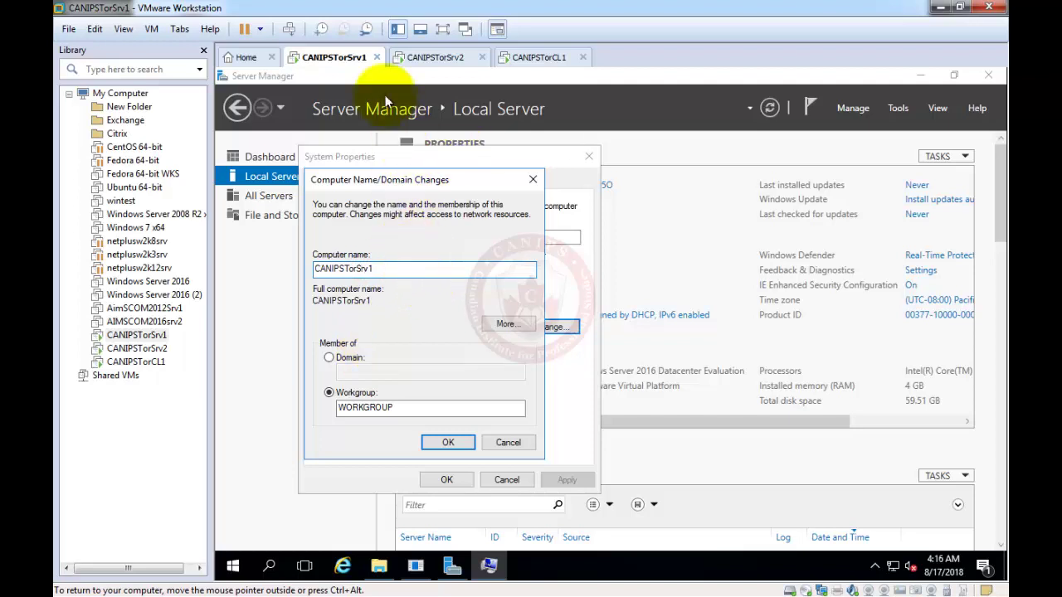
{"action": "left_click", "coordinate": [445, 442]}
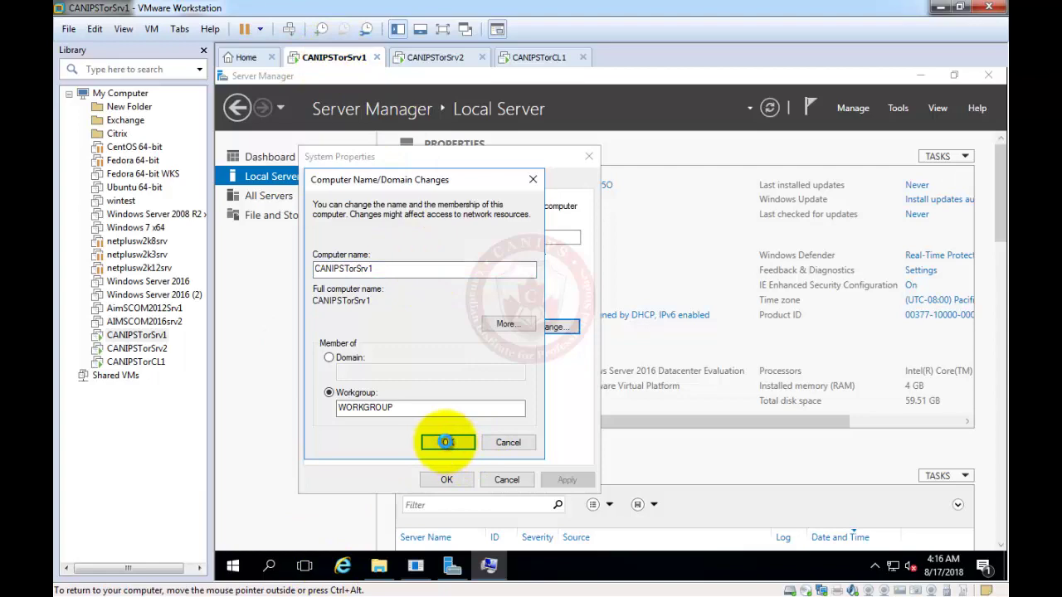
Finish the VMware Tools setup wizard on CANIPSTorSrv2 and decline the restart.
{"action": "left_click", "coordinate": [435, 57]}
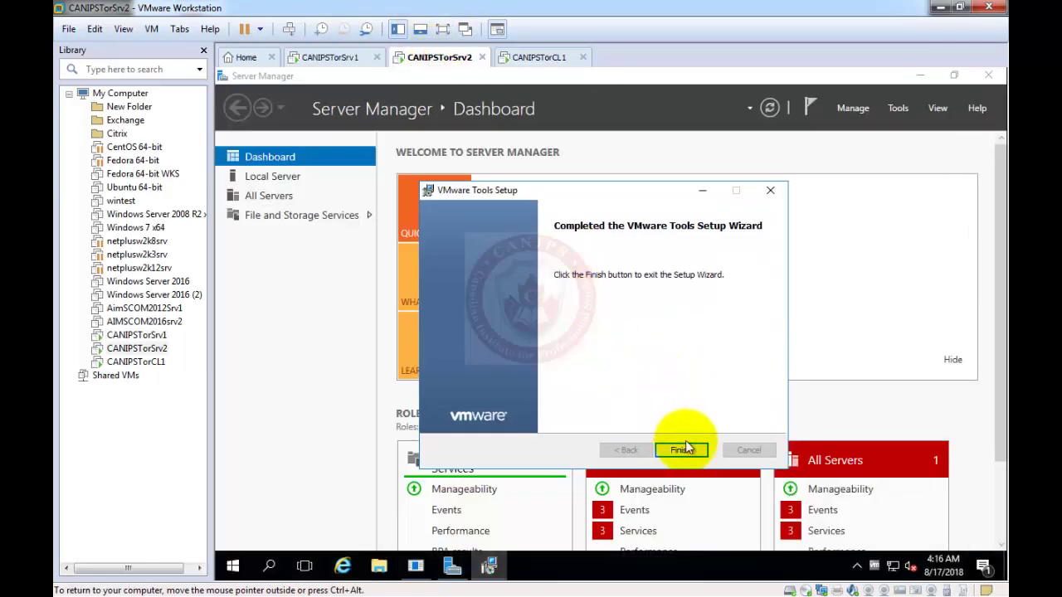
{"action": "left_click", "coordinate": [680, 450]}
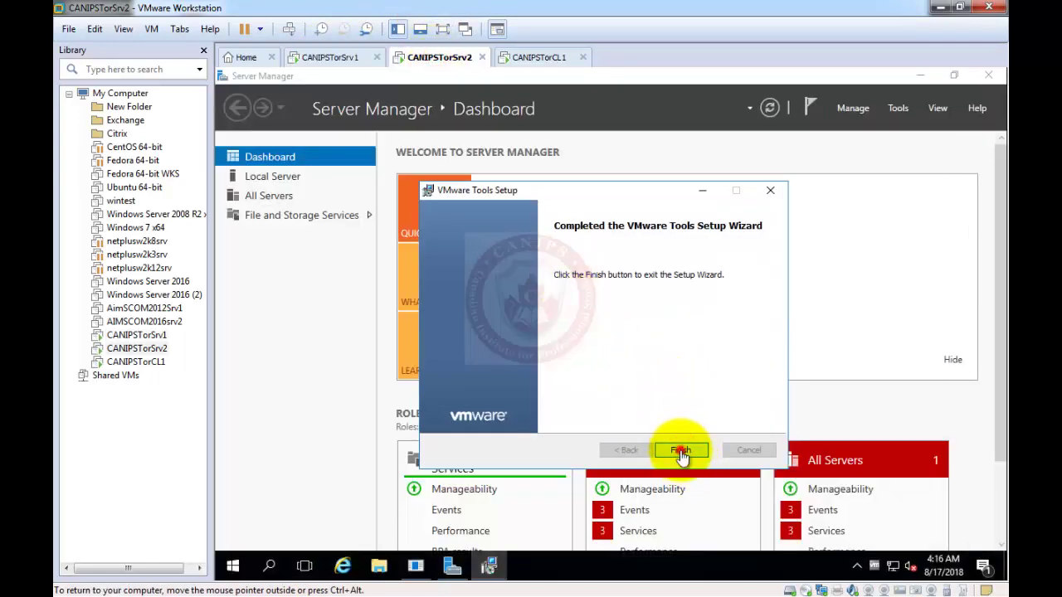
{"action": "left_click", "coordinate": [666, 354]}
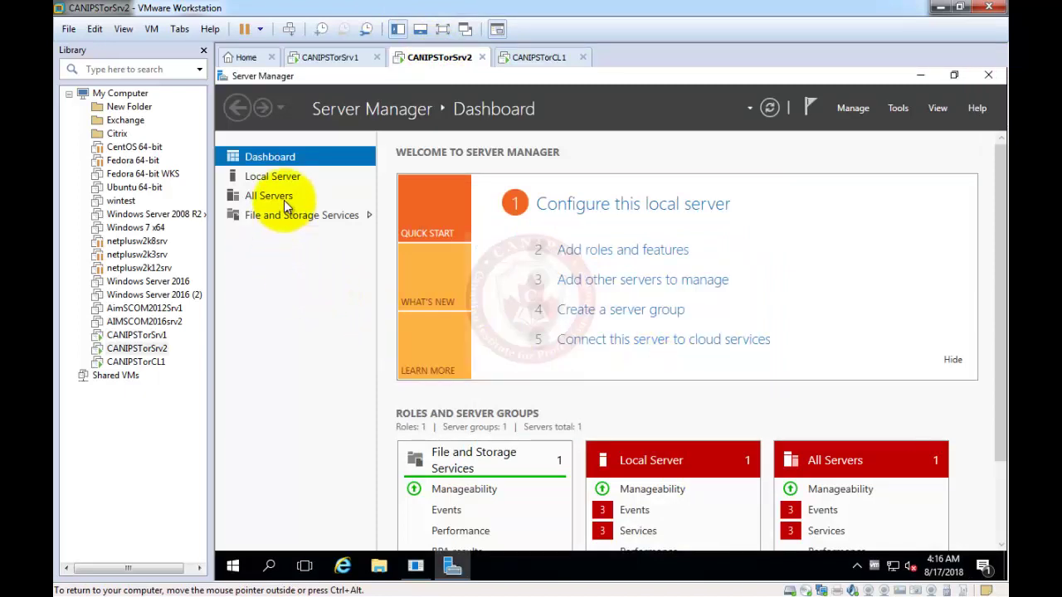
Change the second server's computer name to CANIPSTorSrv2 through its Local Server properties and return to the CANIPSTorSrv1 screen.
{"action": "left_click", "coordinate": [259, 176]}
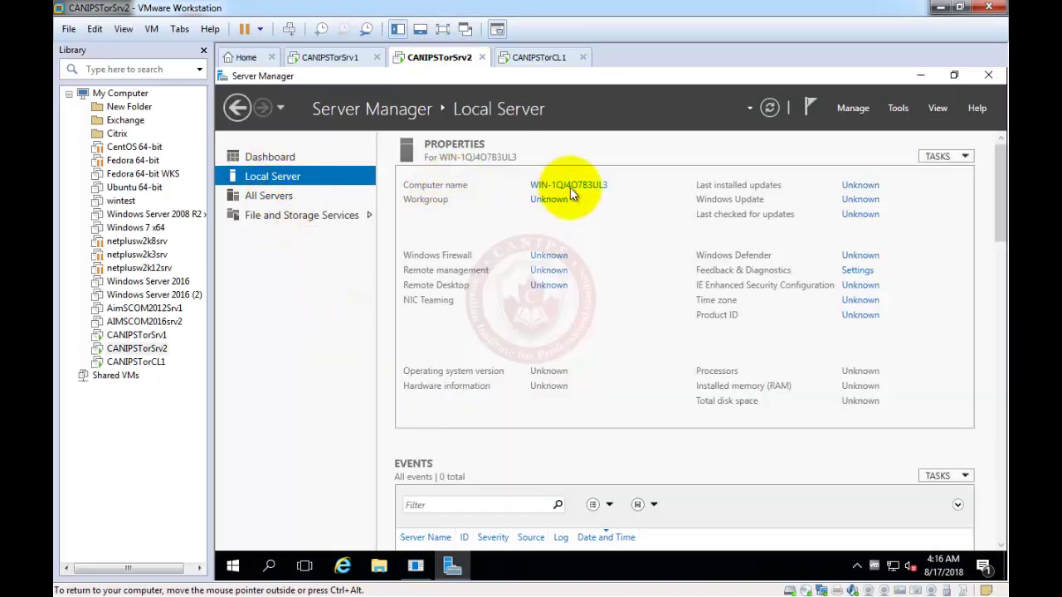
{"action": "left_click", "coordinate": [571, 185]}
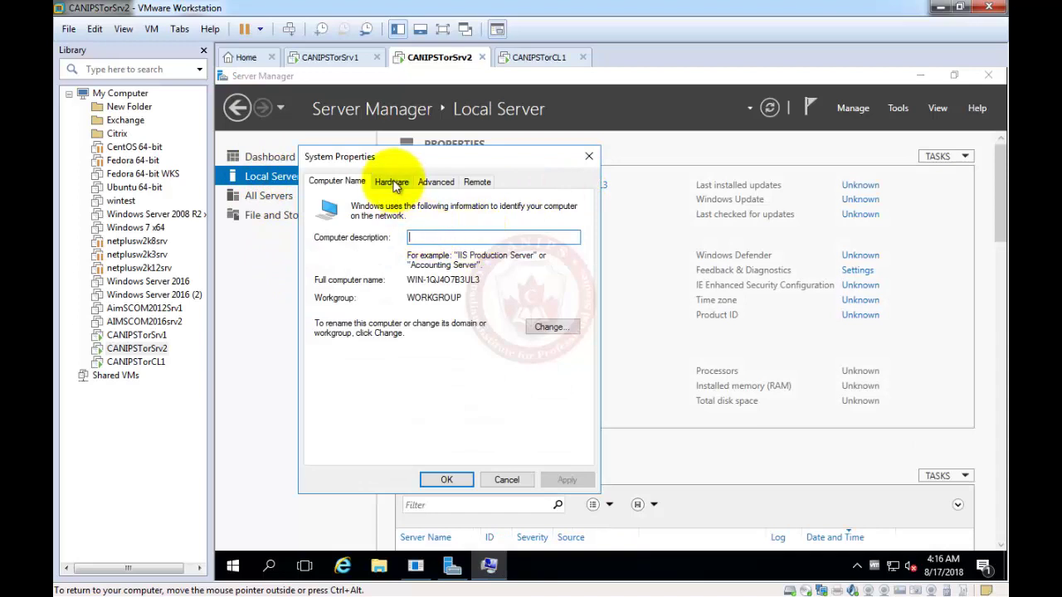
{"action": "left_click", "coordinate": [551, 327]}
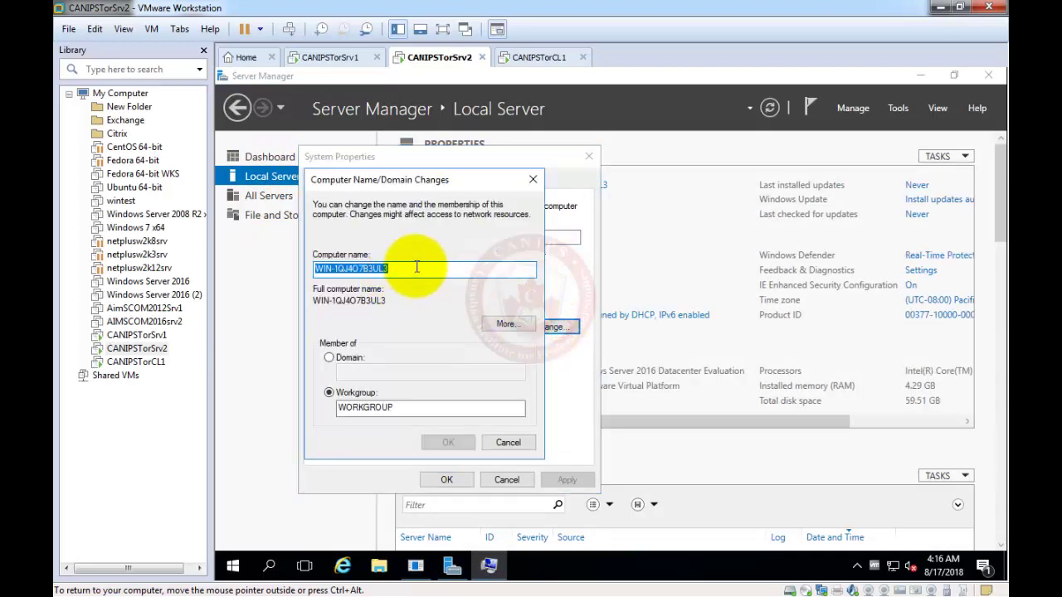
{"action": "type", "text": "c"}
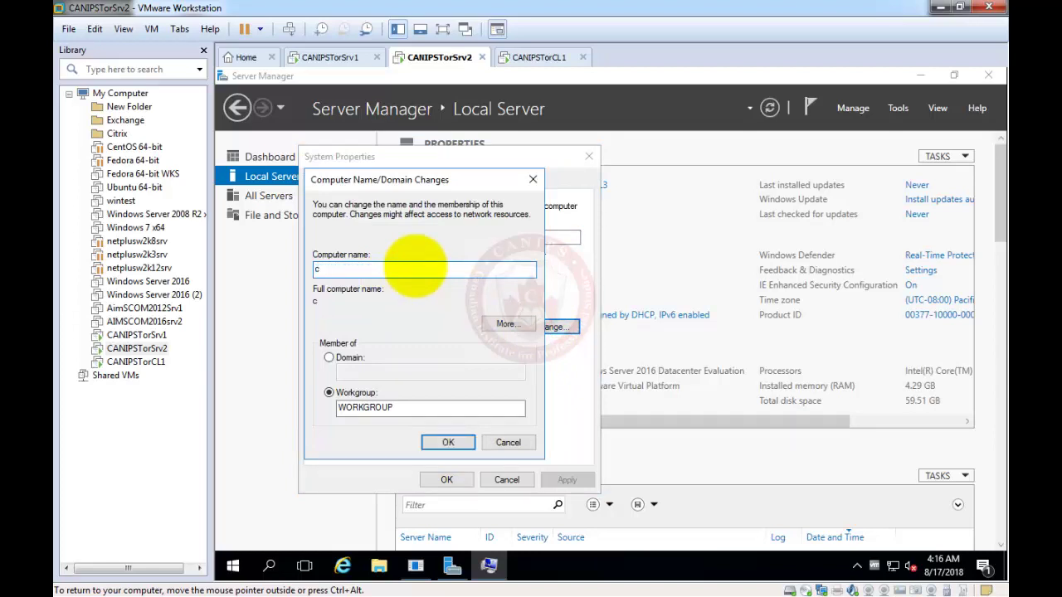
{"action": "key", "text": "BackSpace"}
{"action": "type", "text": "CANIPSTorSrv2"}
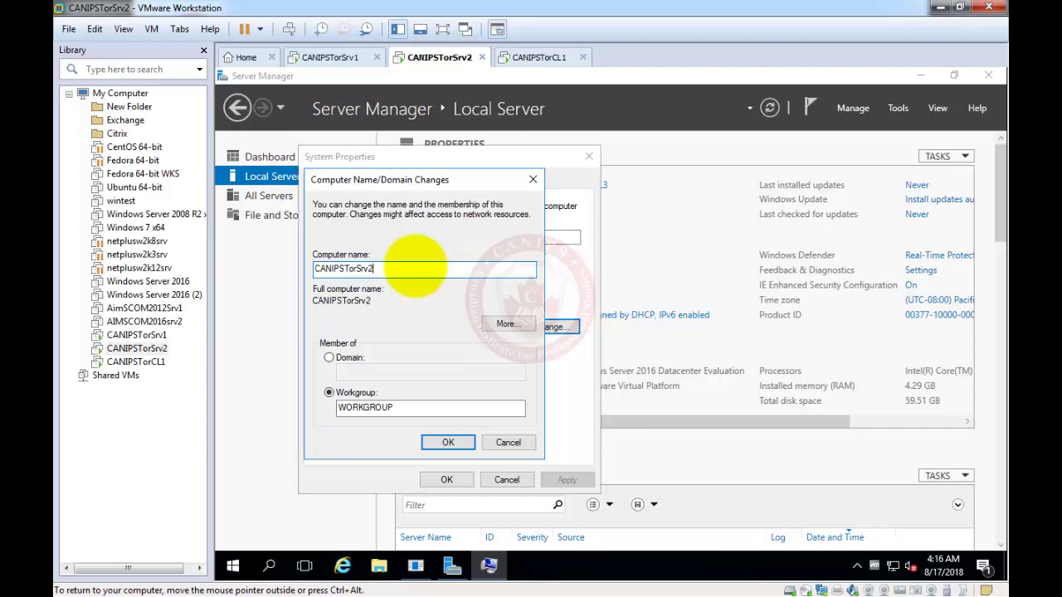
{"action": "left_click", "coordinate": [446, 442]}
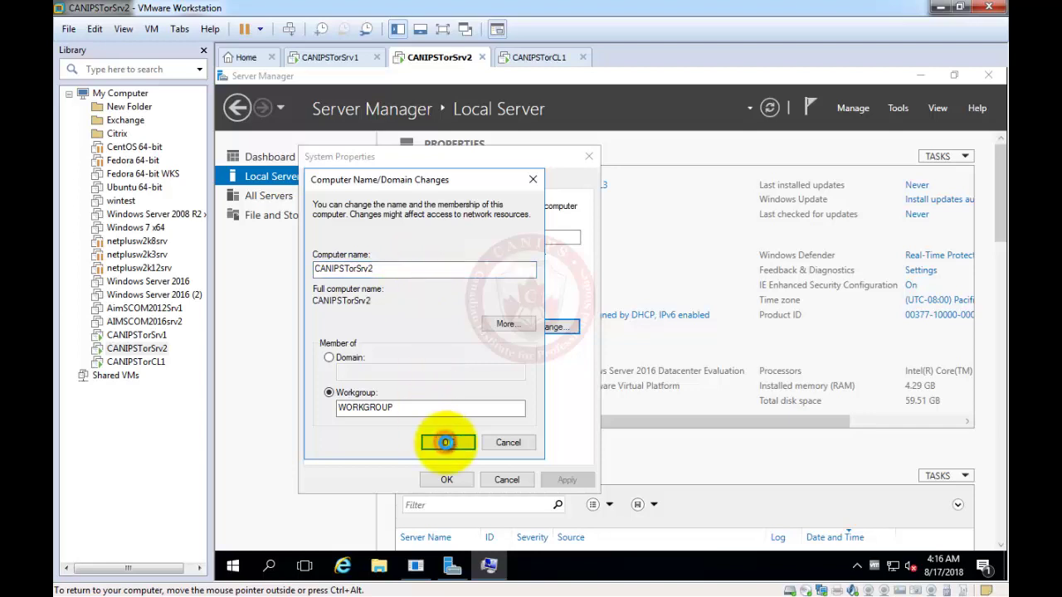
{"action": "left_click", "coordinate": [323, 59]}
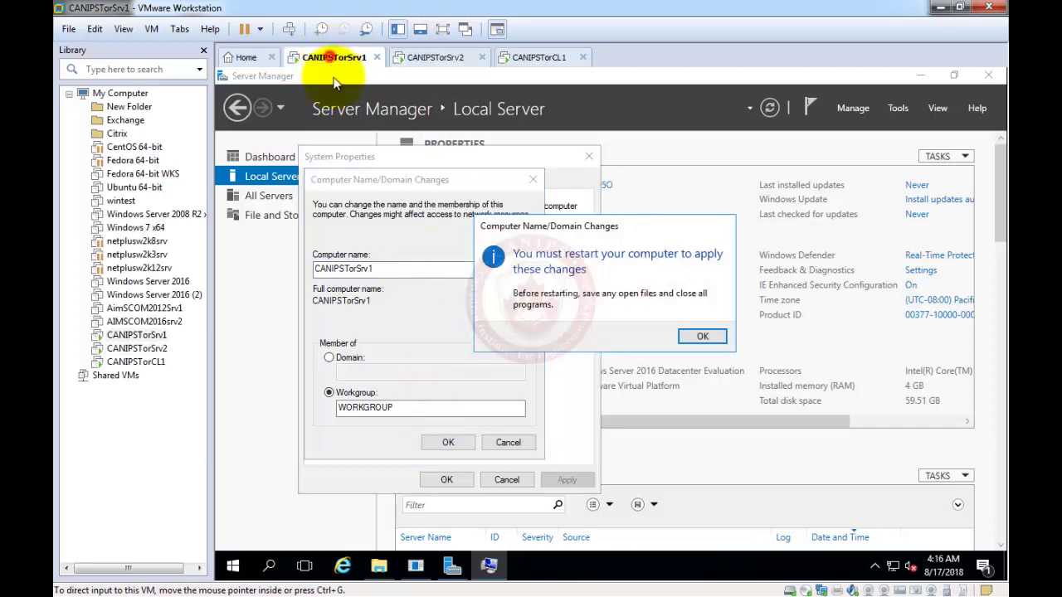
Confirm the computer name changes on CANIPSTorSrv1 and CANIPSTorSrv2, postponing the restart on both servers.
{"action": "left_click", "coordinate": [698, 330]}
{"action": "left_click", "coordinate": [446, 480]}
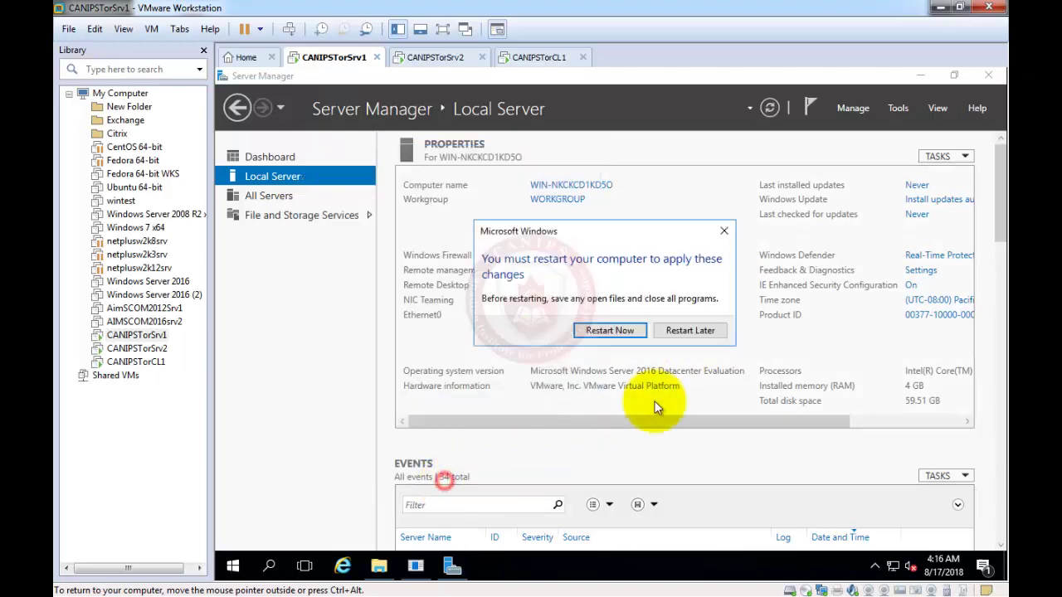
{"action": "left_click", "coordinate": [689, 331]}
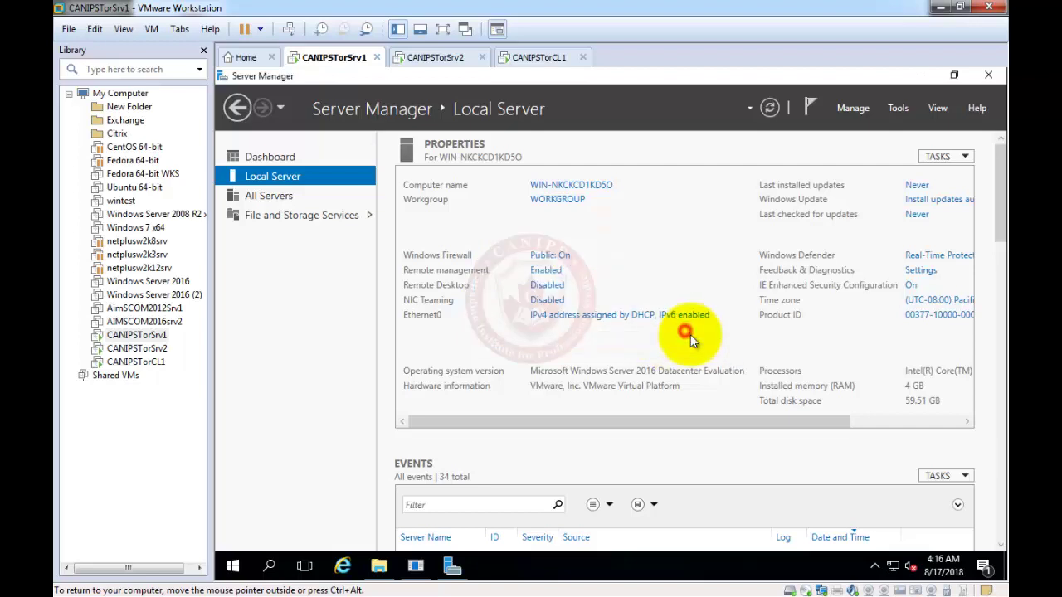
{"action": "left_click", "coordinate": [433, 57]}
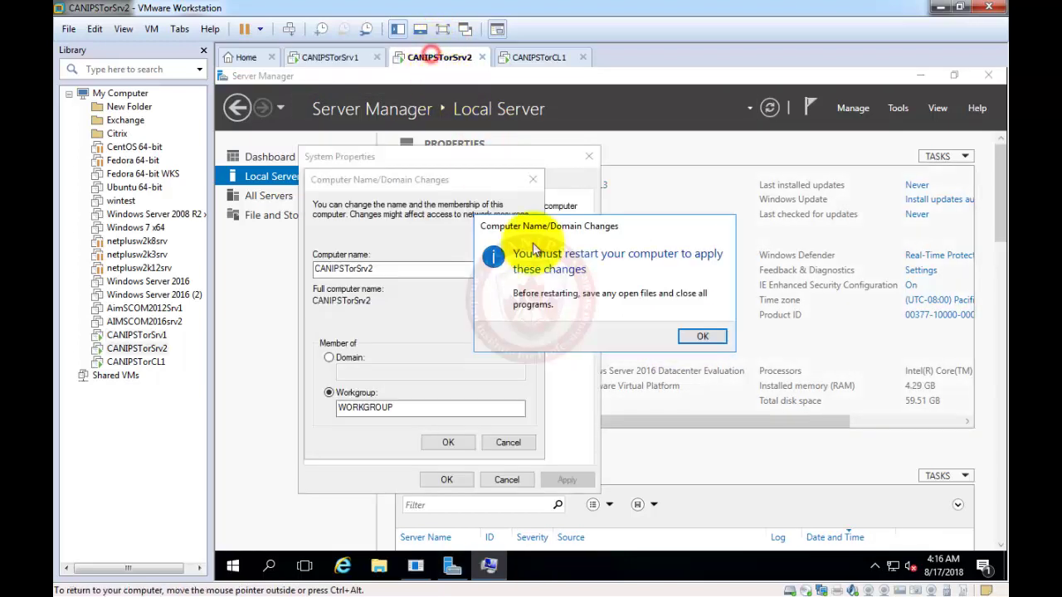
{"action": "left_click", "coordinate": [695, 336]}
{"action": "left_click", "coordinate": [457, 481]}
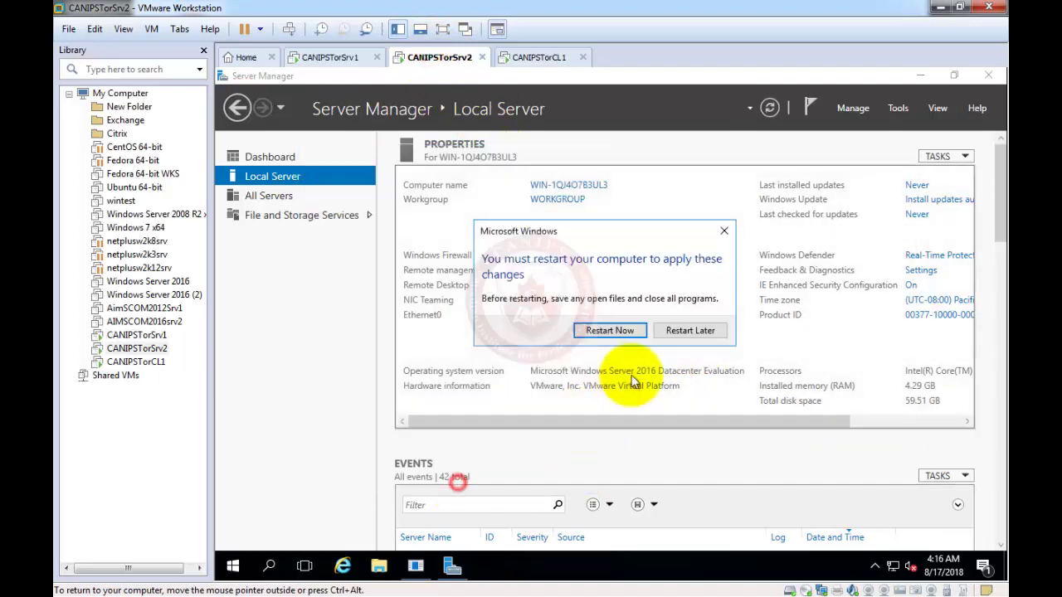
{"action": "left_click", "coordinate": [688, 331]}
Turn off Windows Firewall for both private and public networks on CANIPSTorSrv1.
{"action": "left_click", "coordinate": [340, 62]}
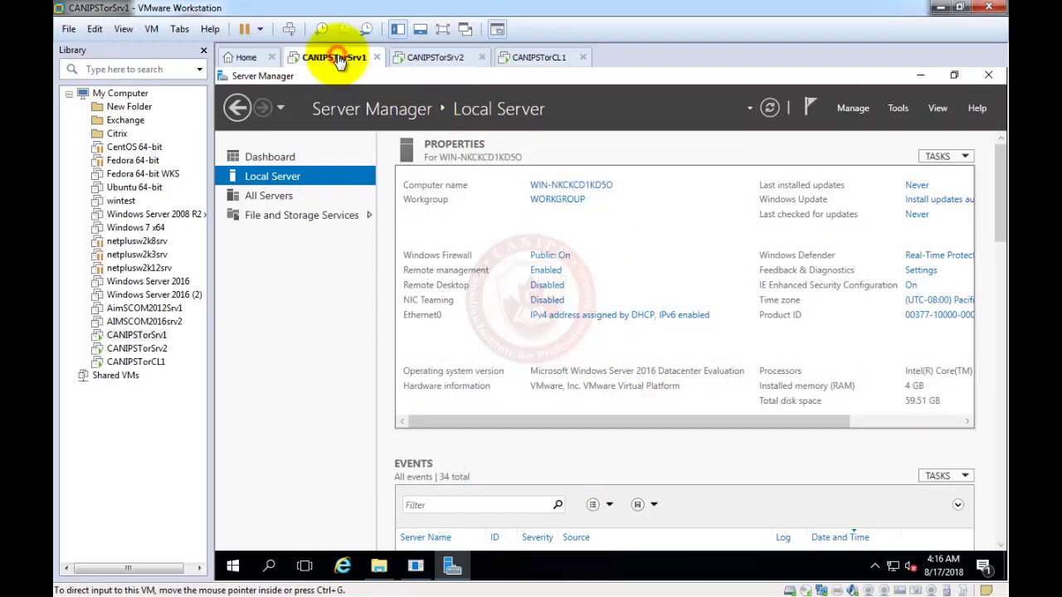
{"action": "left_click", "coordinate": [543, 259]}
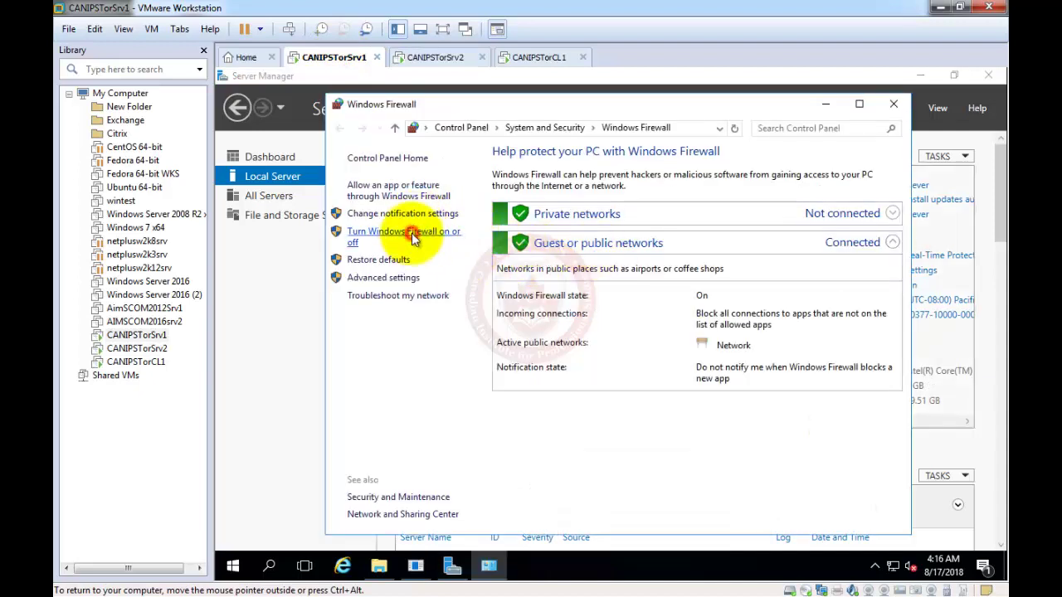
{"action": "left_click", "coordinate": [411, 235]}
{"action": "left_click", "coordinate": [448, 265]}
{"action": "left_click", "coordinate": [448, 355]}
{"action": "left_click", "coordinate": [744, 519]}
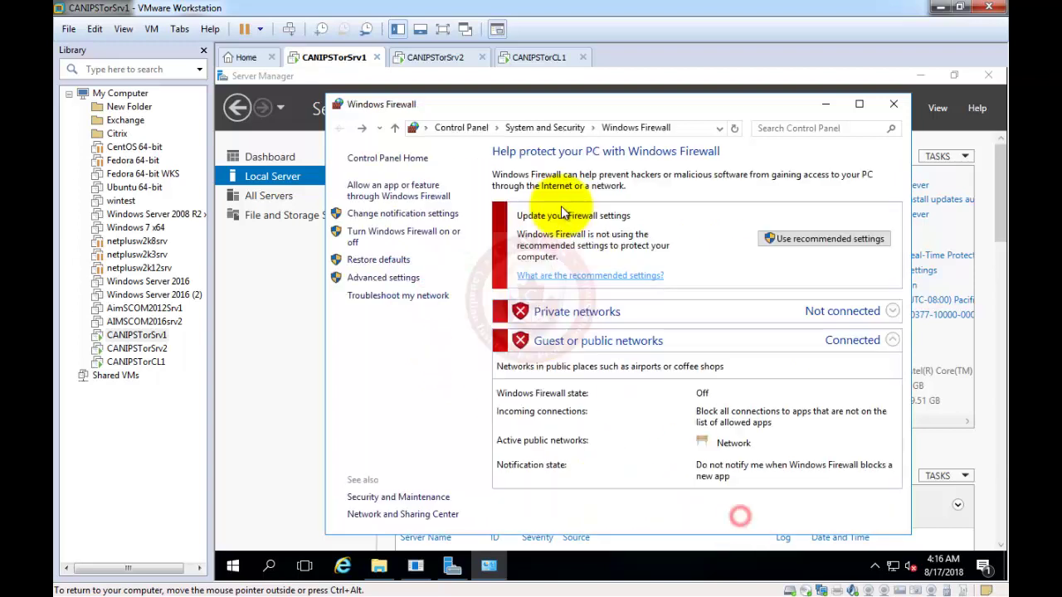
Turn off Windows Firewall for both private and public networks on CANIPSTorSrv2.
{"action": "left_click", "coordinate": [438, 57]}
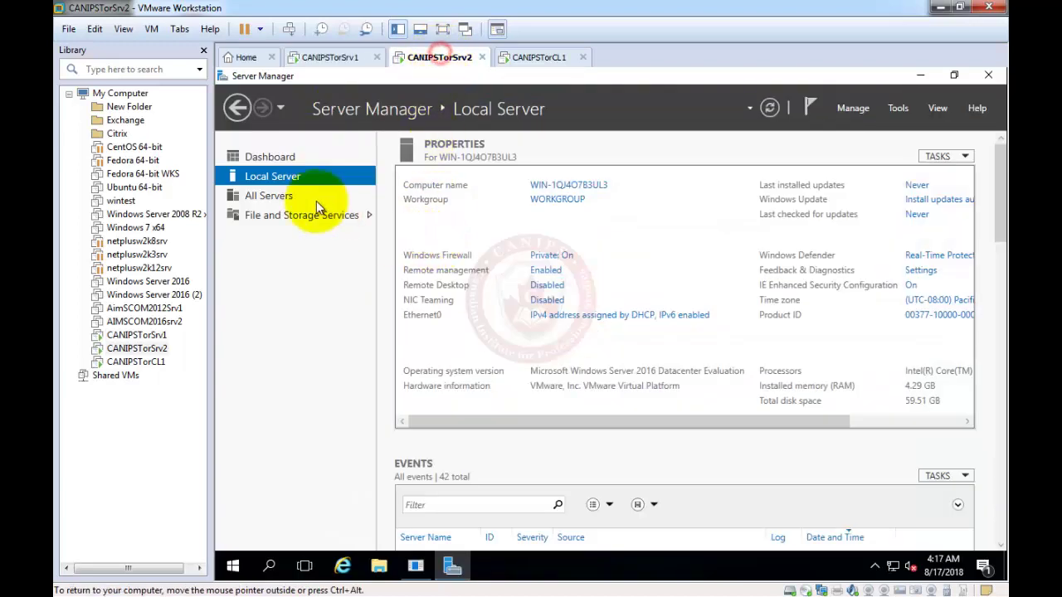
{"action": "left_click", "coordinate": [564, 255]}
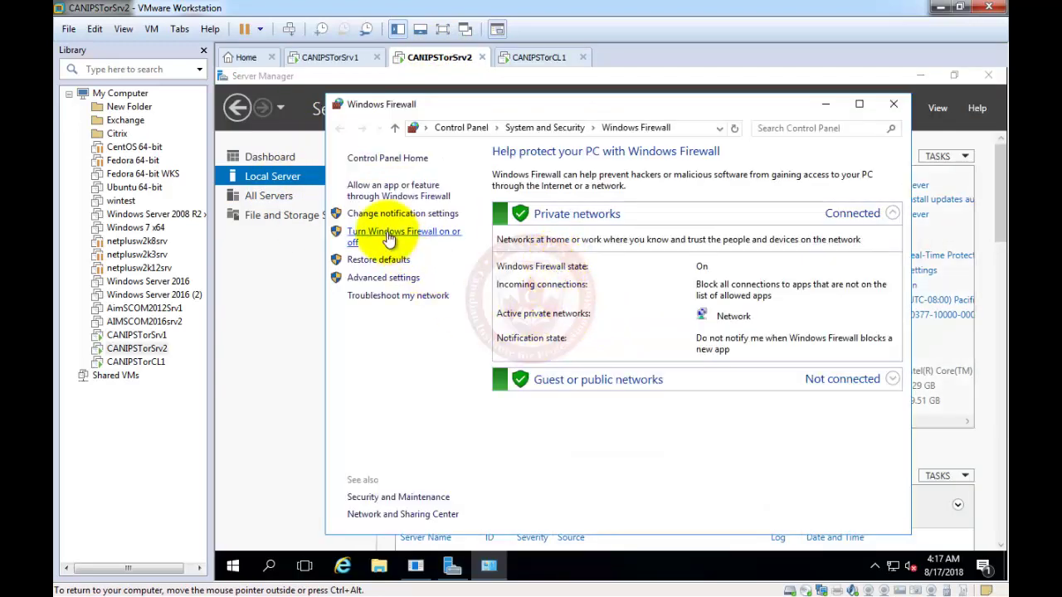
{"action": "left_click", "coordinate": [389, 238]}
{"action": "left_click", "coordinate": [468, 271]}
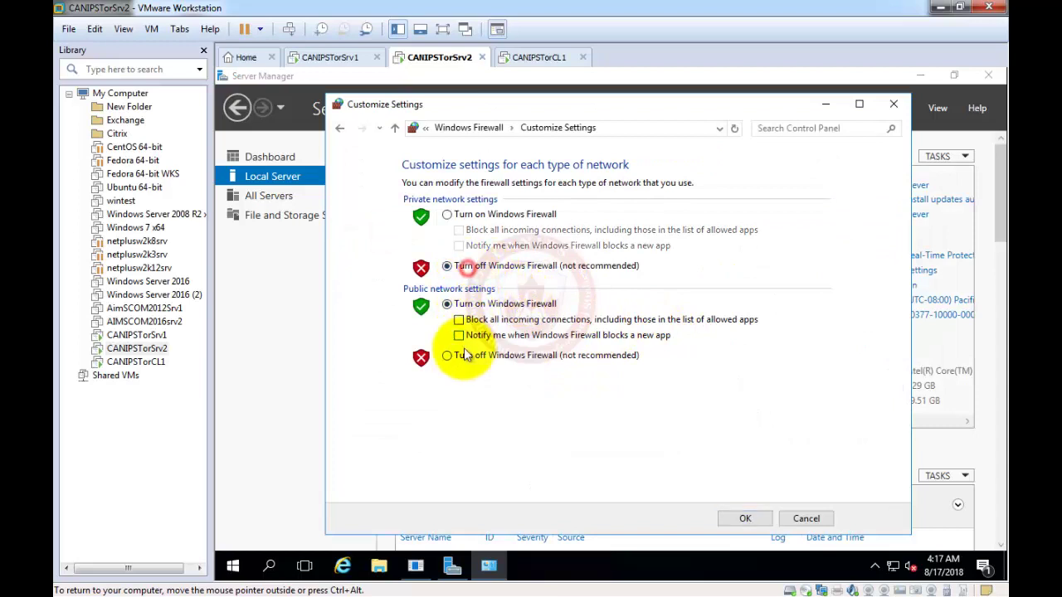
{"action": "left_click", "coordinate": [470, 354]}
{"action": "left_click", "coordinate": [743, 518]}
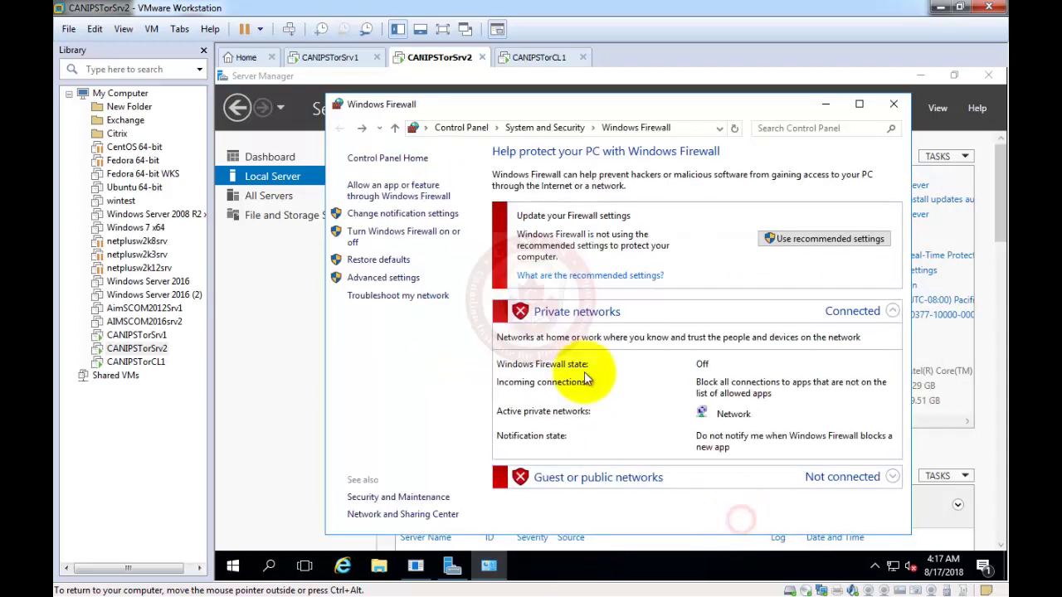
Disable Internet Protocol Version 6 (TCP/IPv6) in the Ethernet0 adapter's properties on CANIPSTorSrv1.
{"action": "left_click", "coordinate": [330, 57]}
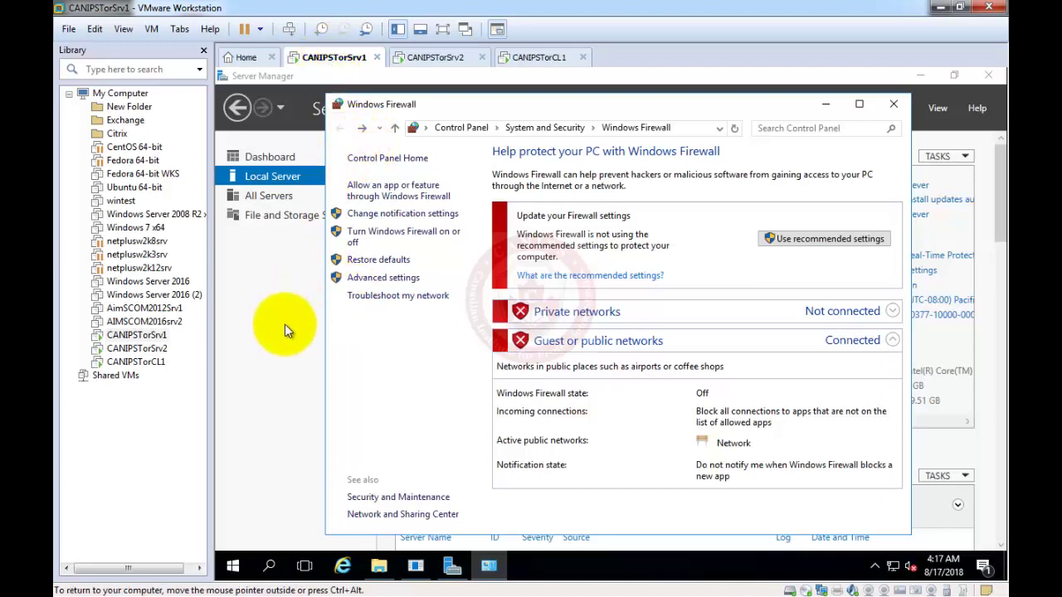
{"action": "left_click", "coordinate": [286, 296]}
{"action": "left_click", "coordinate": [601, 321]}
{"action": "double_click", "coordinate": [404, 172]}
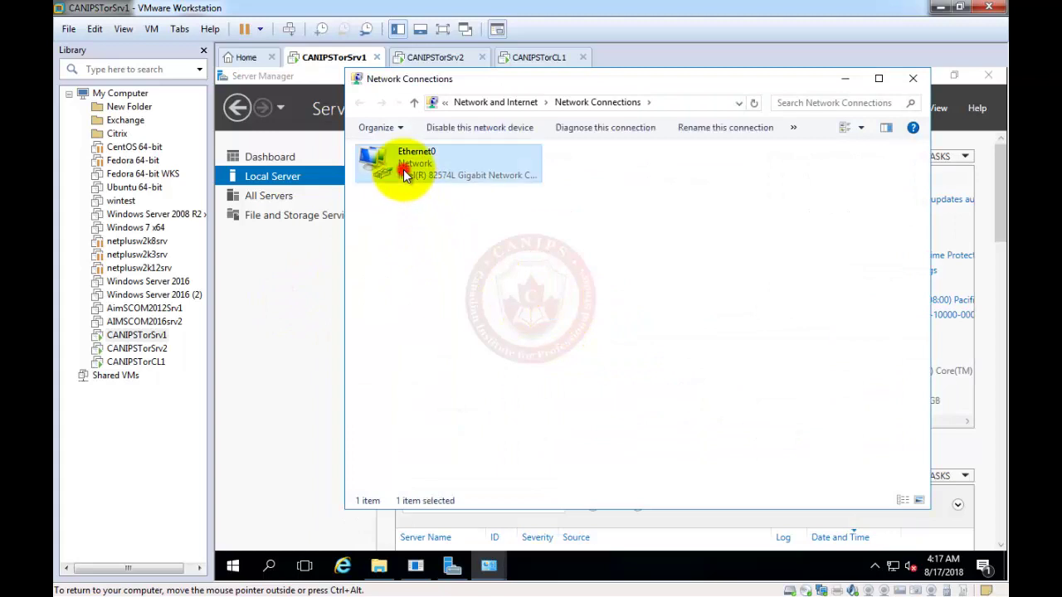
{"action": "left_click", "coordinate": [522, 440]}
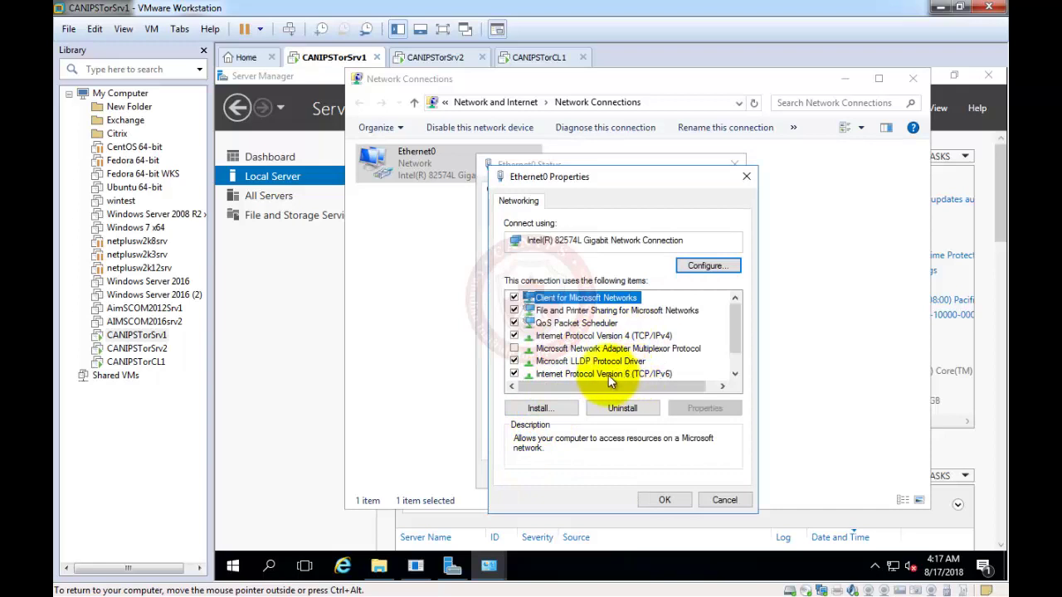
{"action": "left_click", "coordinate": [513, 374]}
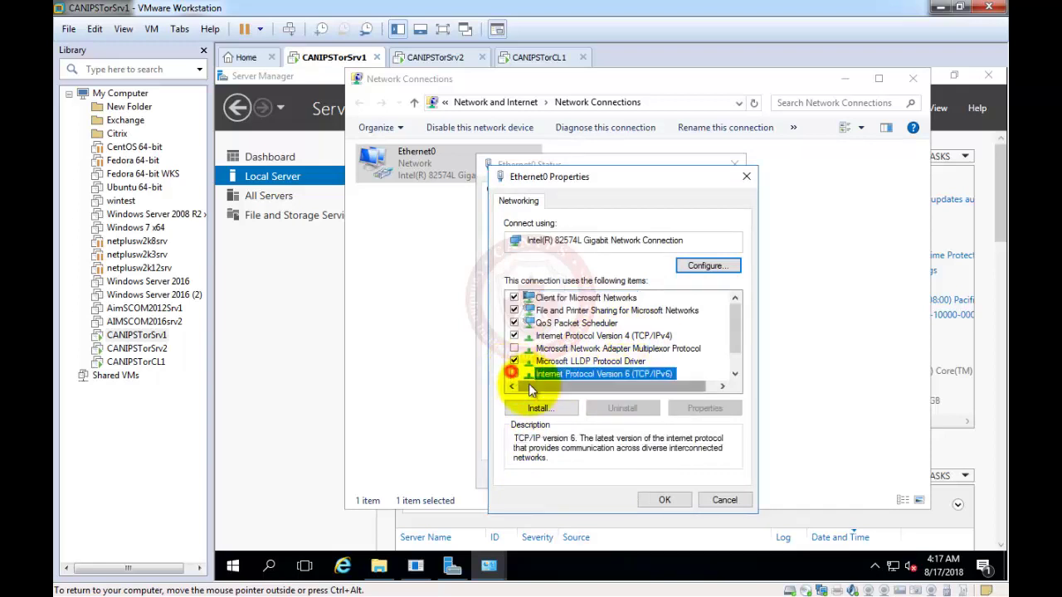
Give CANIPSTorSrv1's Ethernet0 the static IPv4 address 192.168.10.1, mask 255.255.255.0 and preferred DNS 192.168.10.1, and close the network windows.
{"action": "left_click", "coordinate": [600, 335]}
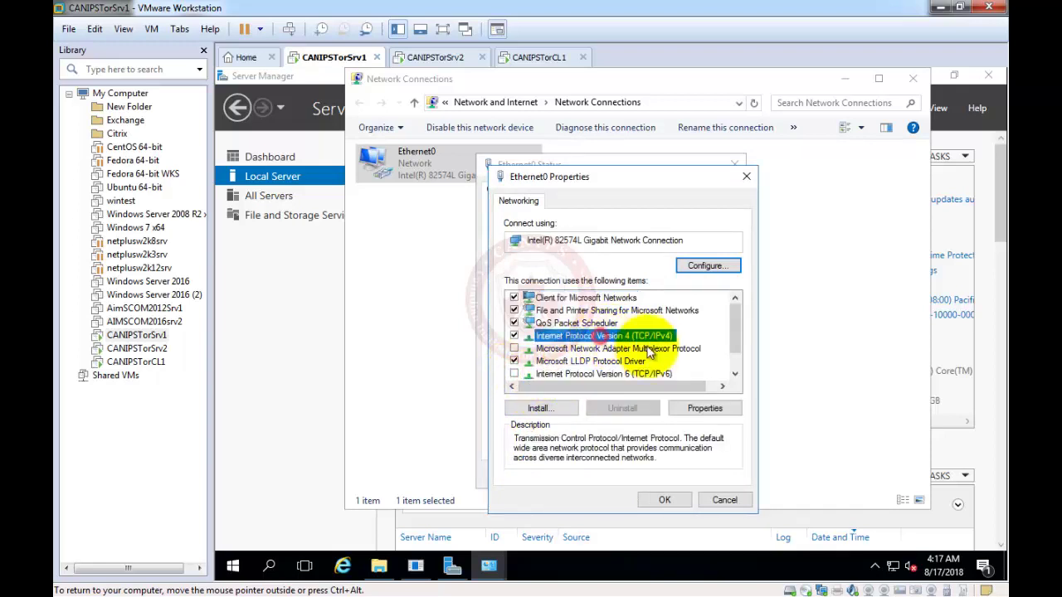
{"action": "left_click", "coordinate": [705, 408]}
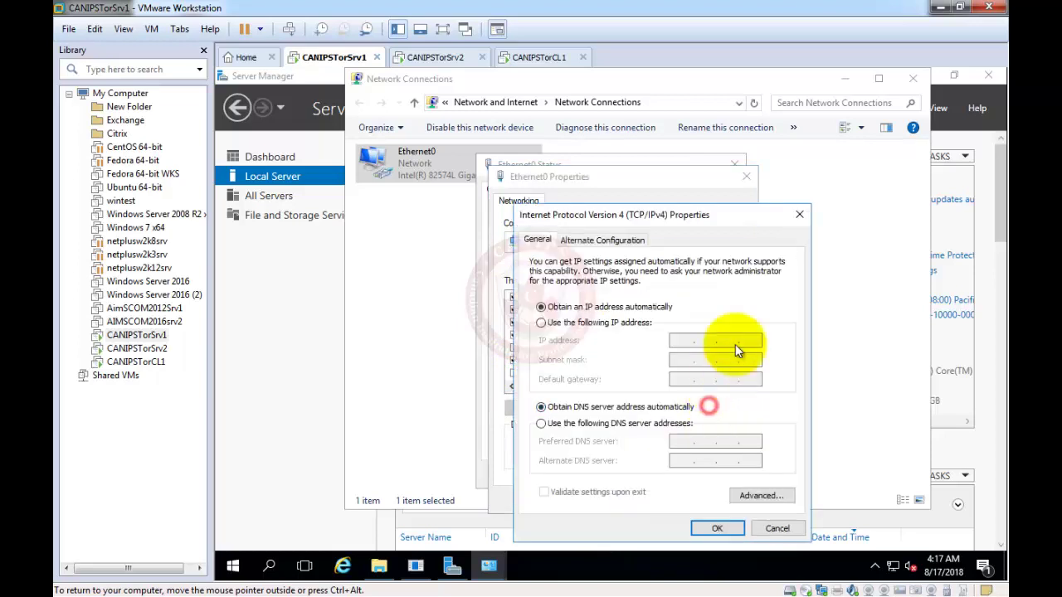
{"action": "left_click", "coordinate": [594, 326]}
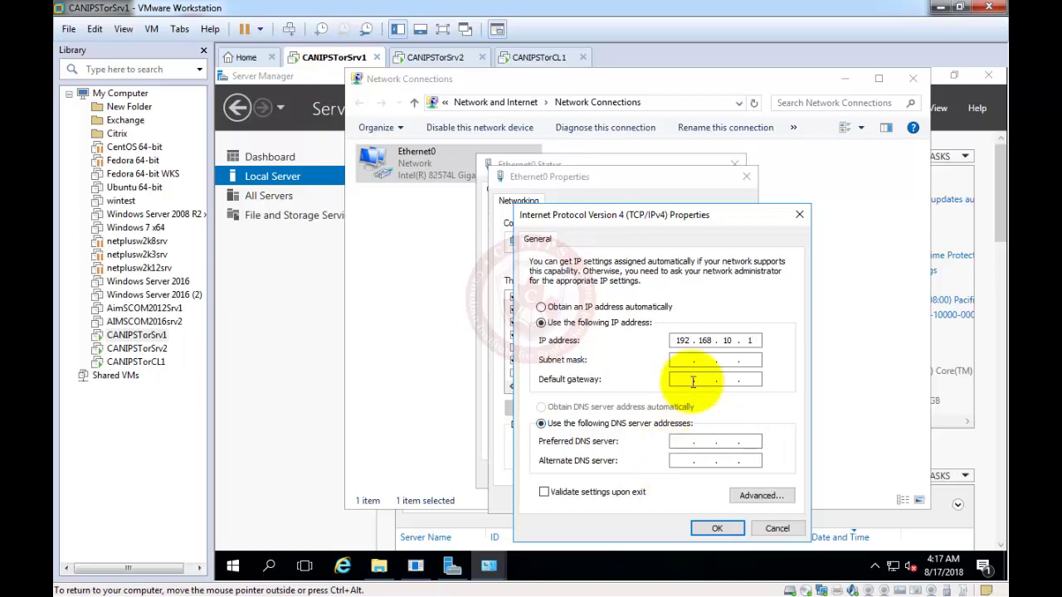
{"action": "left_click", "coordinate": [681, 359]}
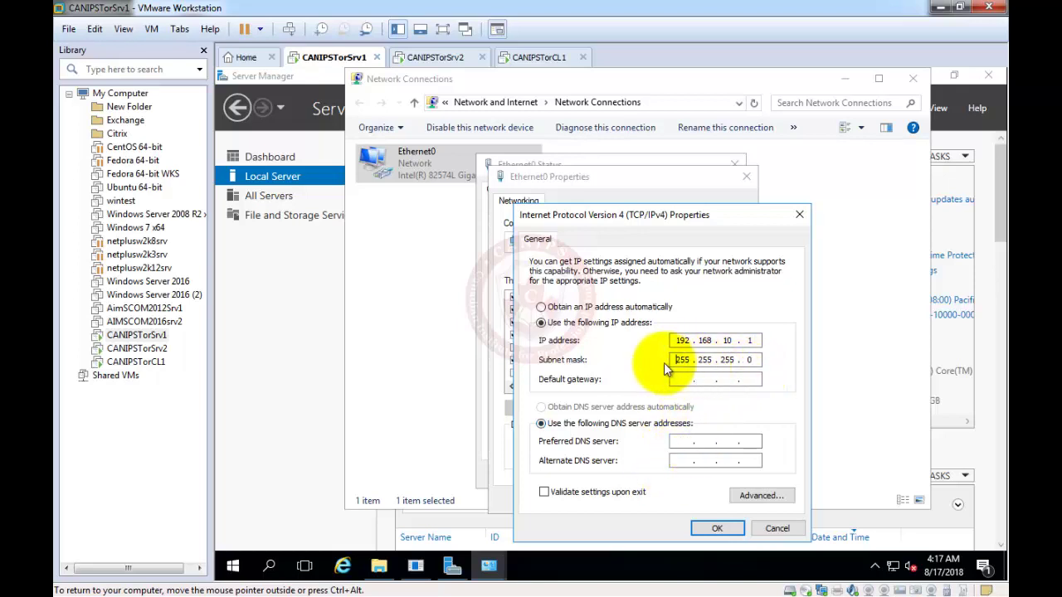
{"action": "left_click", "coordinate": [686, 442]}
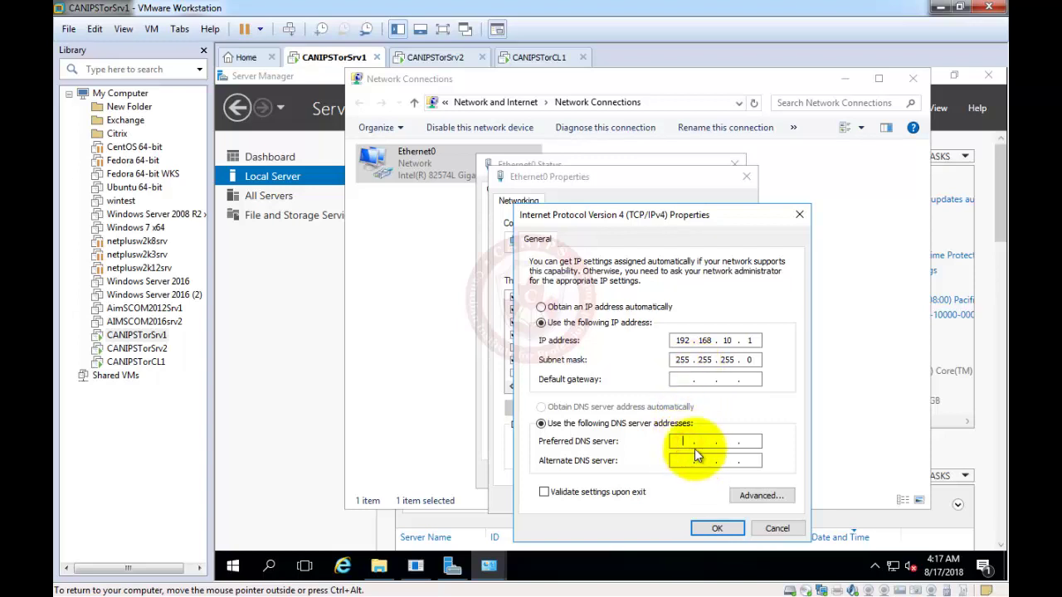
{"action": "type", "text": "192 . 168 . 10 . 1"}
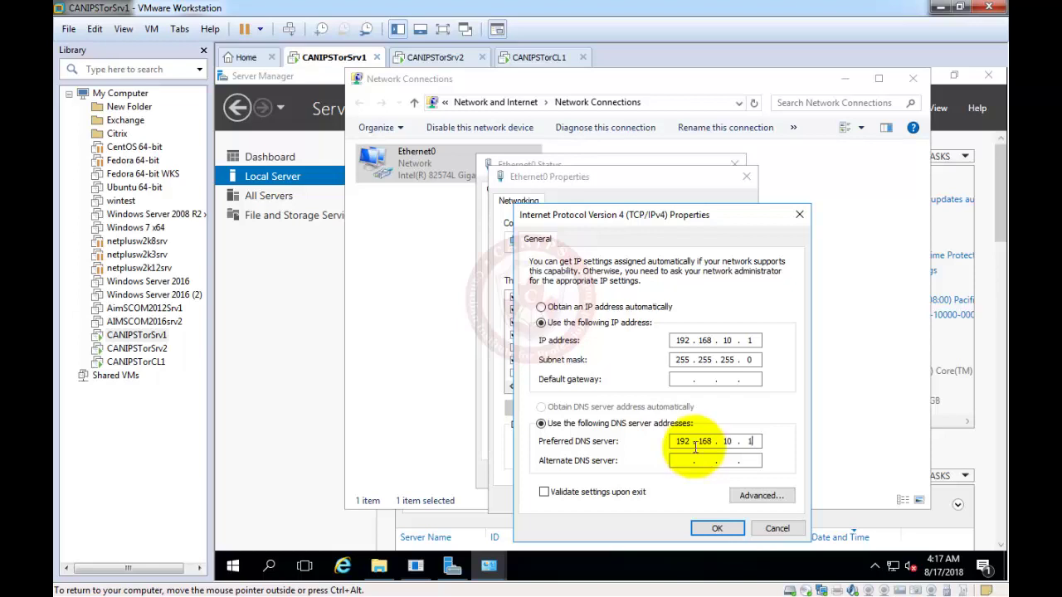
{"action": "left_click", "coordinate": [717, 528]}
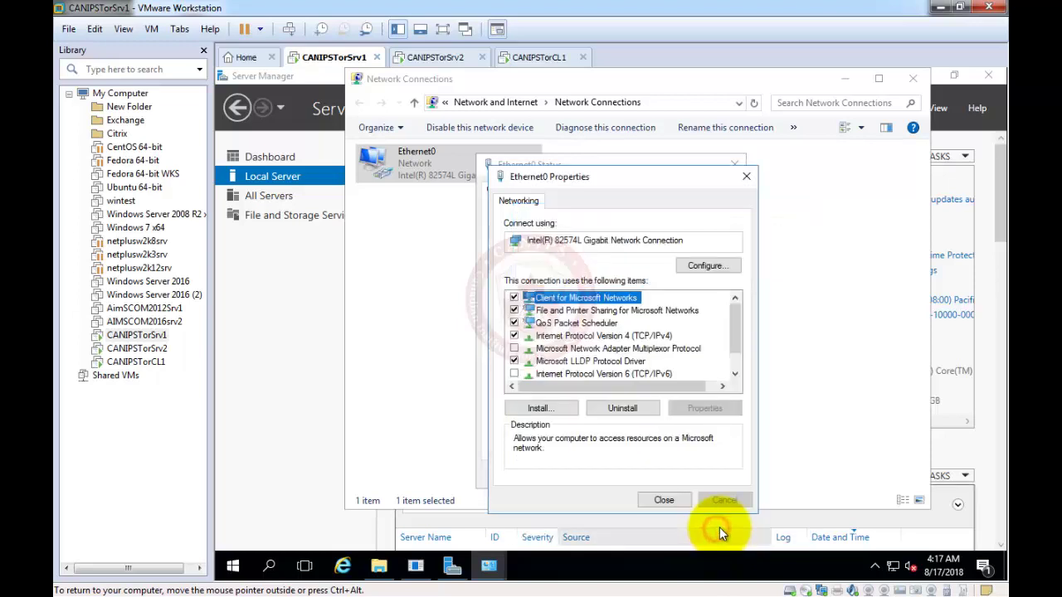
{"action": "left_click", "coordinate": [664, 498]}
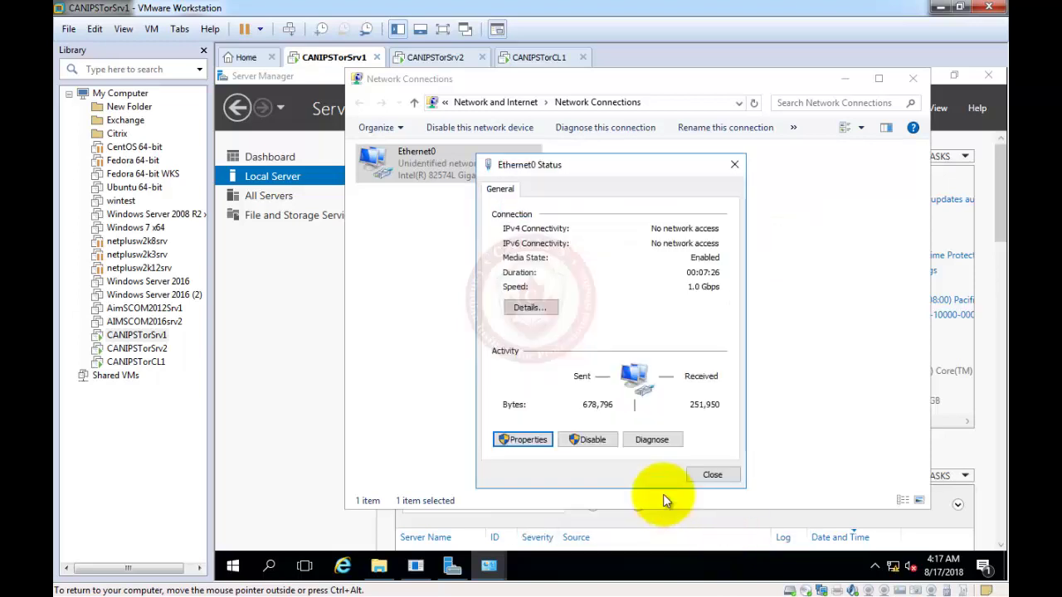
{"action": "left_click", "coordinate": [734, 165]}
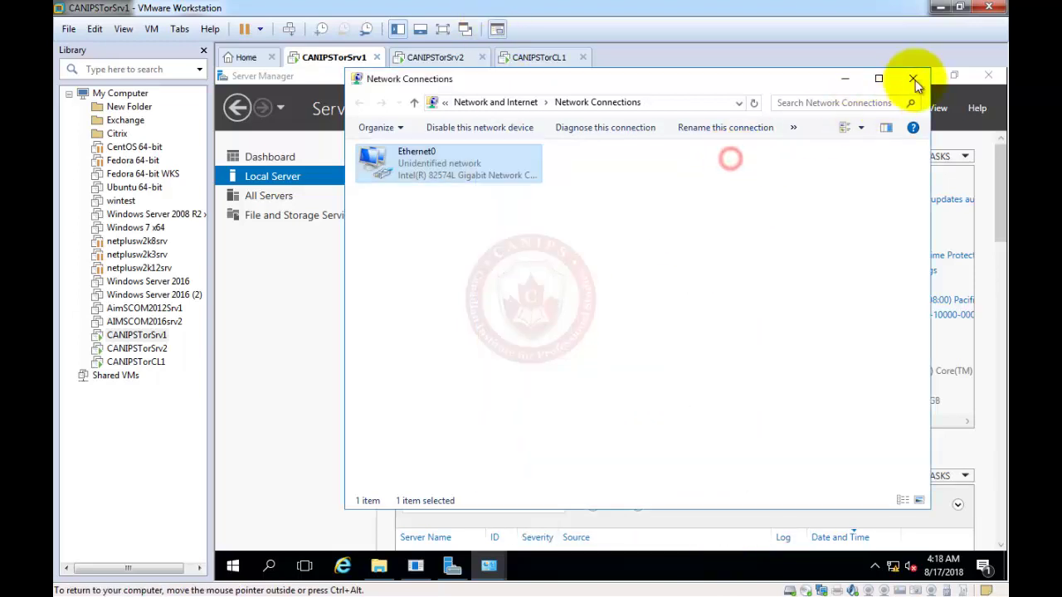
{"action": "left_click", "coordinate": [913, 79]}
Close the firewall window on CANIPSTorSrv2 and refresh its Local Server properties in Server Manager.
{"action": "left_click", "coordinate": [438, 57]}
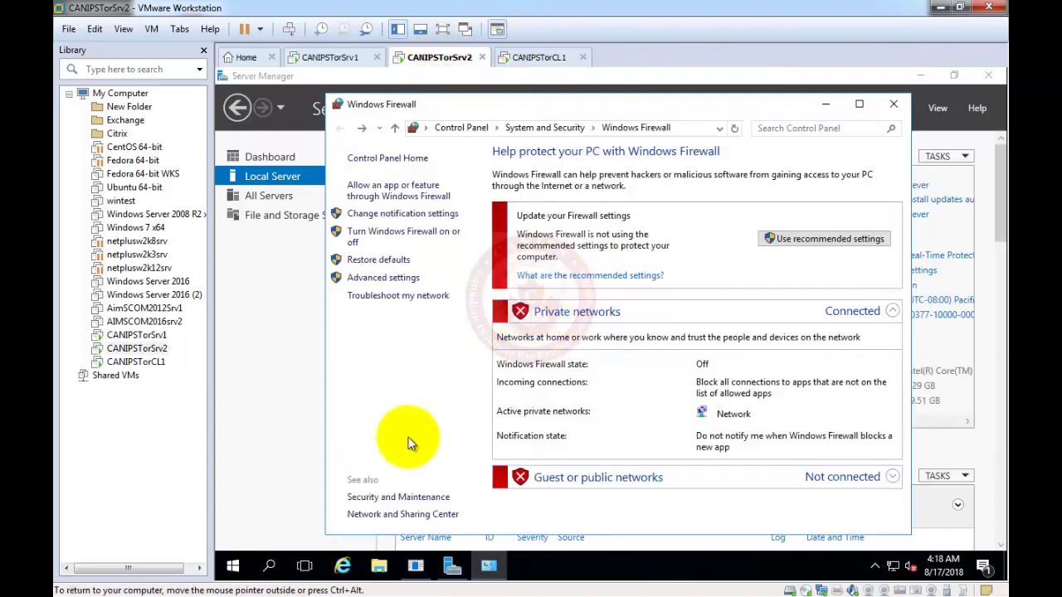
{"action": "left_click", "coordinate": [893, 104]}
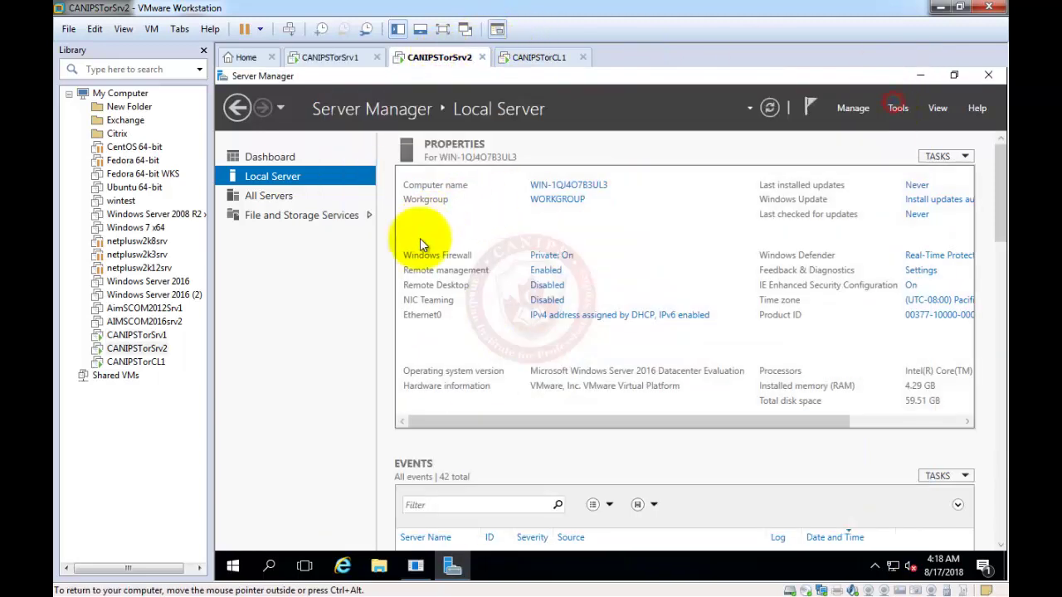
{"action": "left_click", "coordinate": [547, 270]}
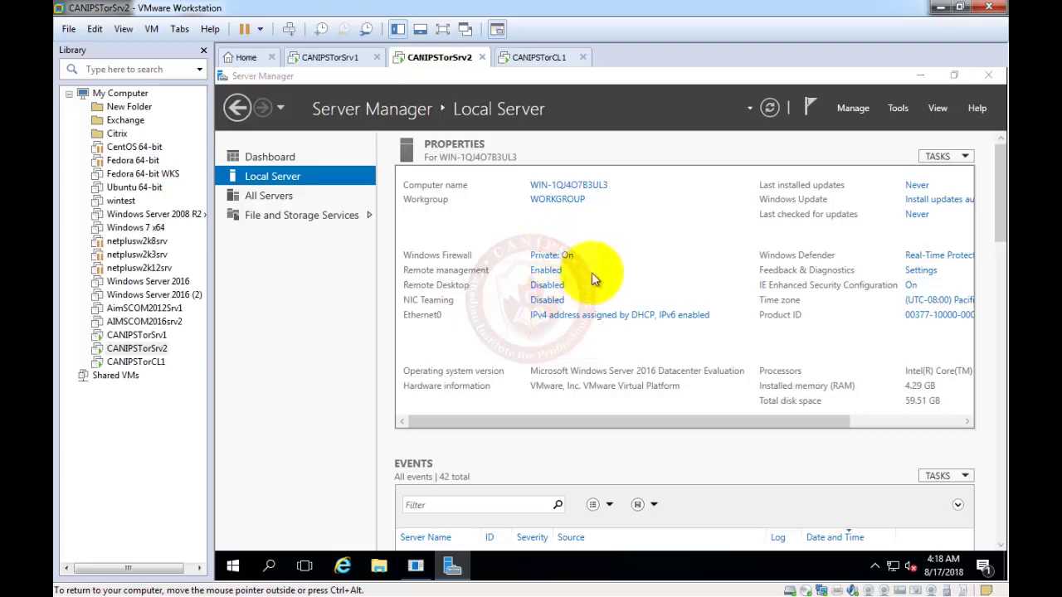
{"action": "left_click", "coordinate": [894, 104]}
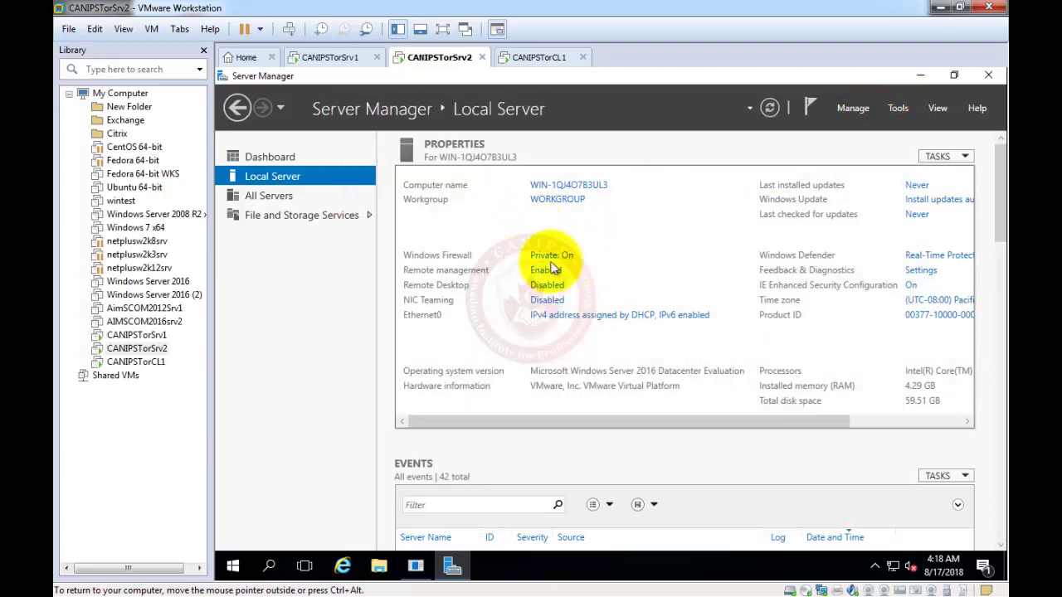
{"action": "left_click", "coordinate": [770, 109]}
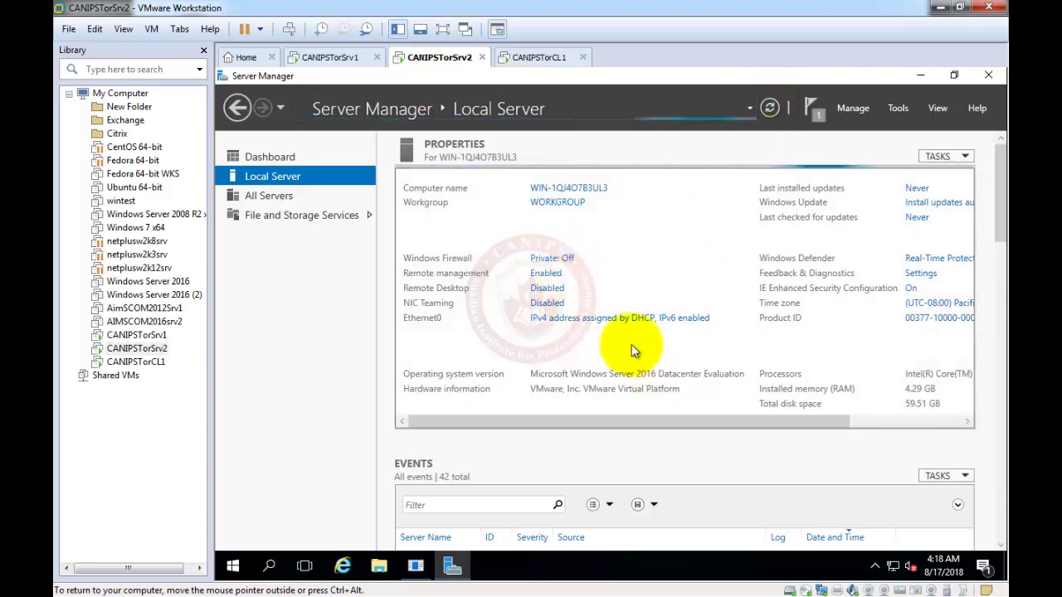
Disable Internet Protocol Version 6 (TCP/IPv6) in the Ethernet0 adapter's properties on CANIPSTorSrv2.
{"action": "left_click", "coordinate": [604, 319]}
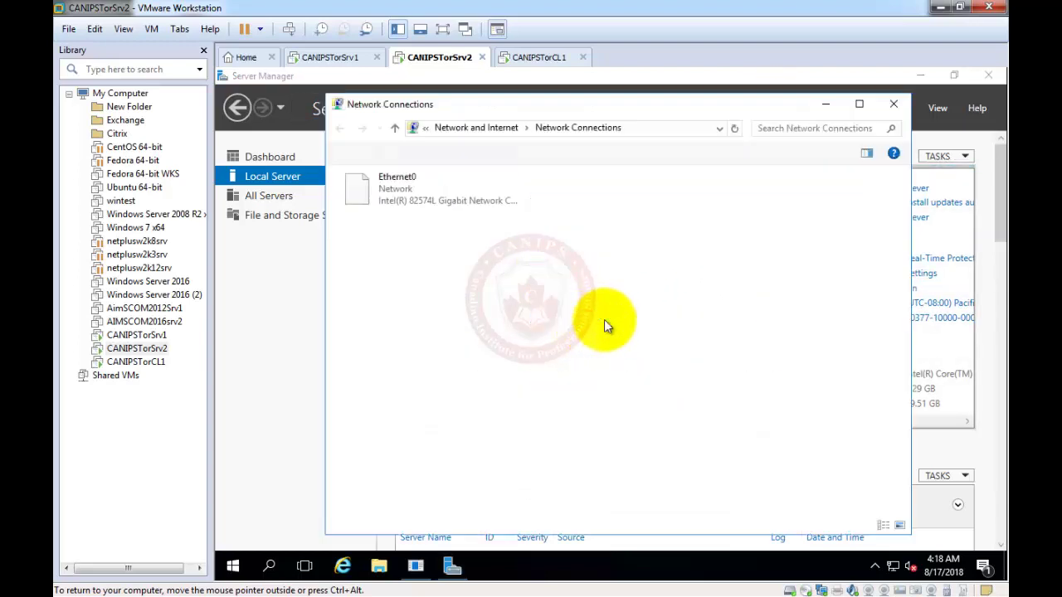
{"action": "double_click", "coordinate": [373, 184]}
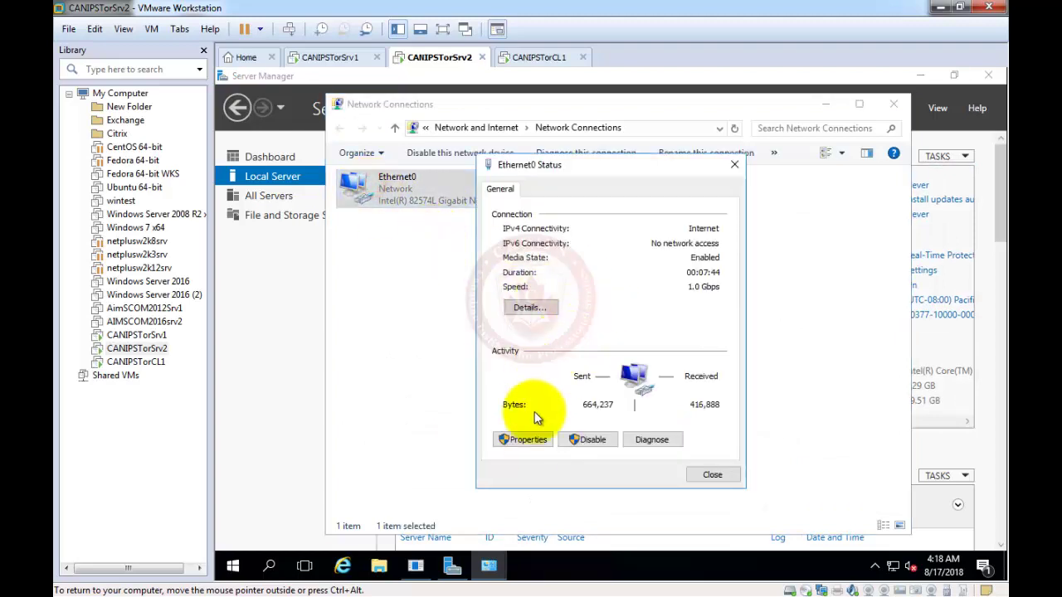
{"action": "left_click", "coordinate": [523, 440]}
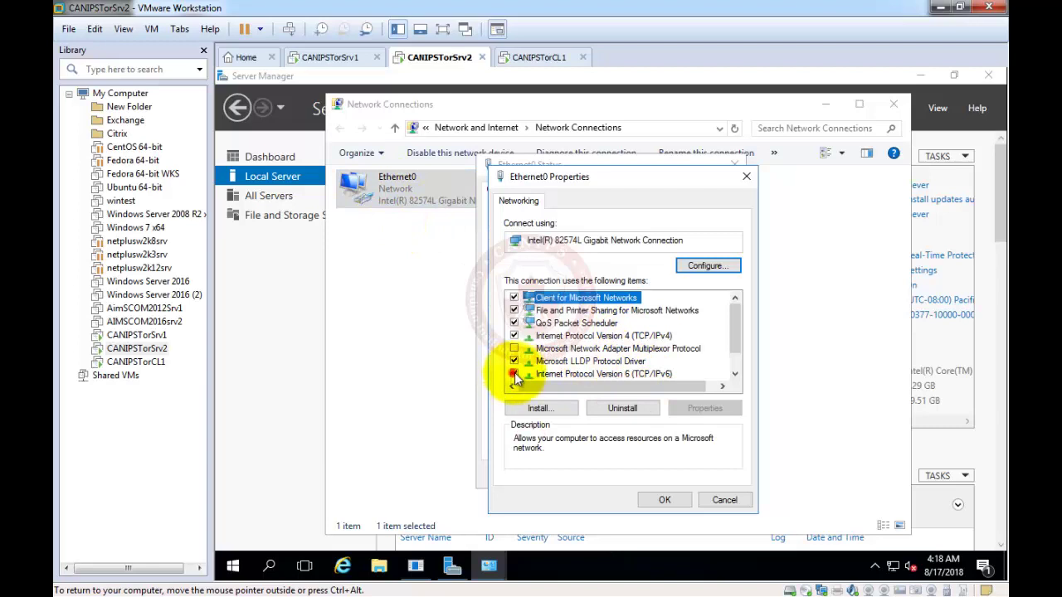
{"action": "left_click", "coordinate": [514, 374]}
Give CANIPSTorSrv2's Ethernet0 the static IPv4 address 192.168.10.2, mask 255.255.255.0 and preferred DNS 192.168.10.1, and close the network windows.
{"action": "left_click", "coordinate": [630, 336]}
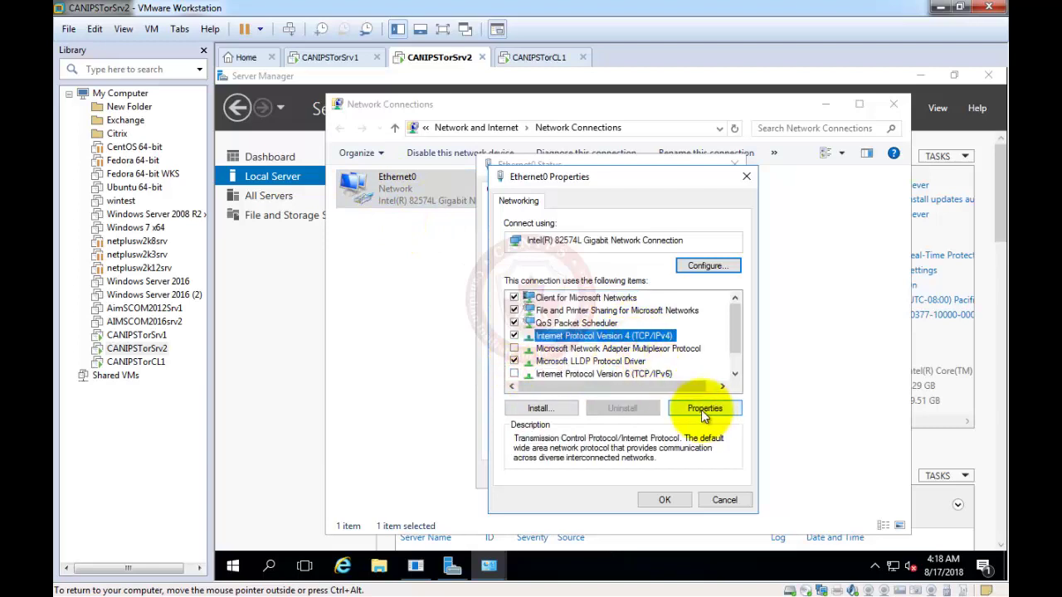
{"action": "left_click", "coordinate": [703, 410]}
{"action": "left_click", "coordinate": [608, 327]}
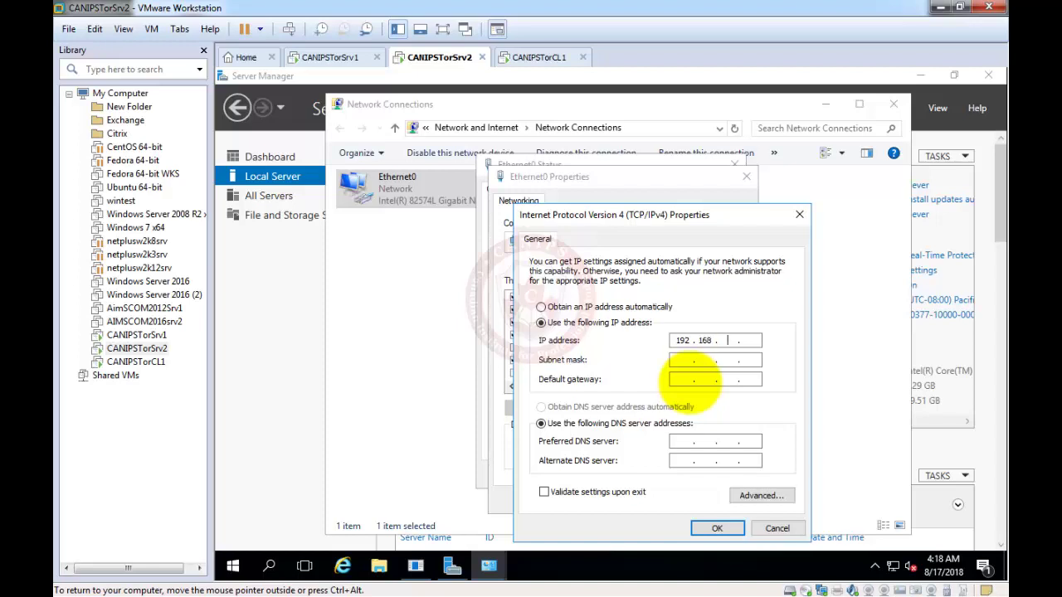
{"action": "key", "text": "Tab"}
{"action": "key", "text": "Tab"}
{"action": "key", "text": "Tab"}
{"action": "key", "text": "Tab"}
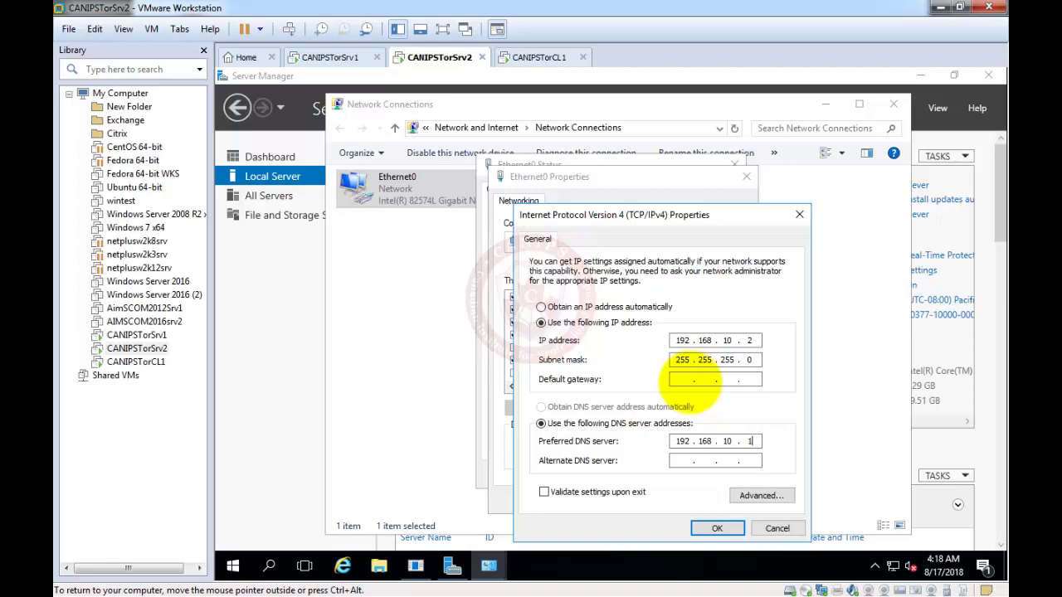
{"action": "left_click", "coordinate": [706, 525]}
{"action": "left_click", "coordinate": [661, 503]}
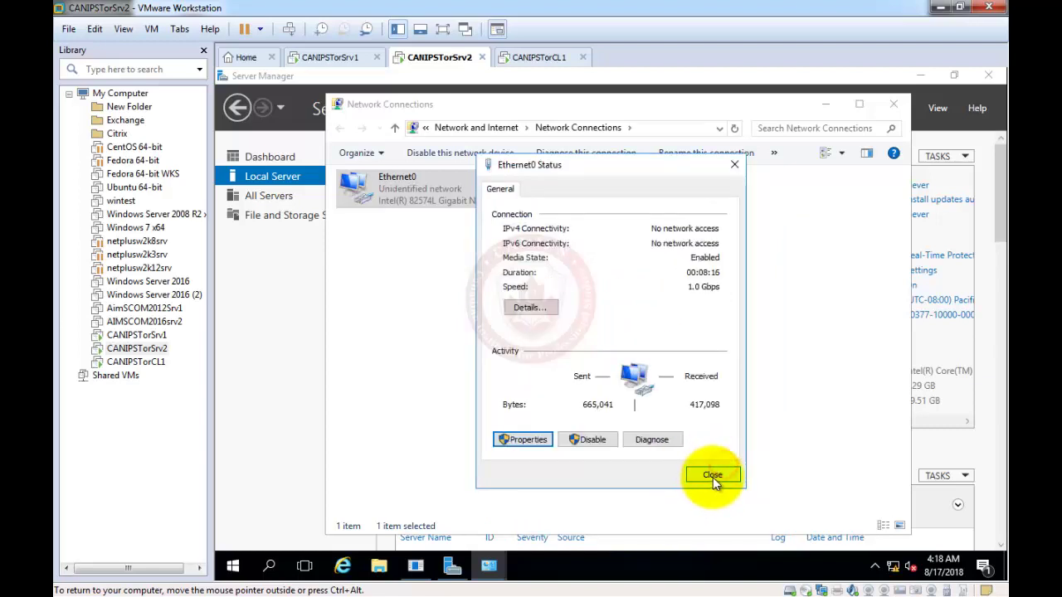
{"action": "left_click", "coordinate": [713, 474]}
{"action": "left_click", "coordinate": [894, 106]}
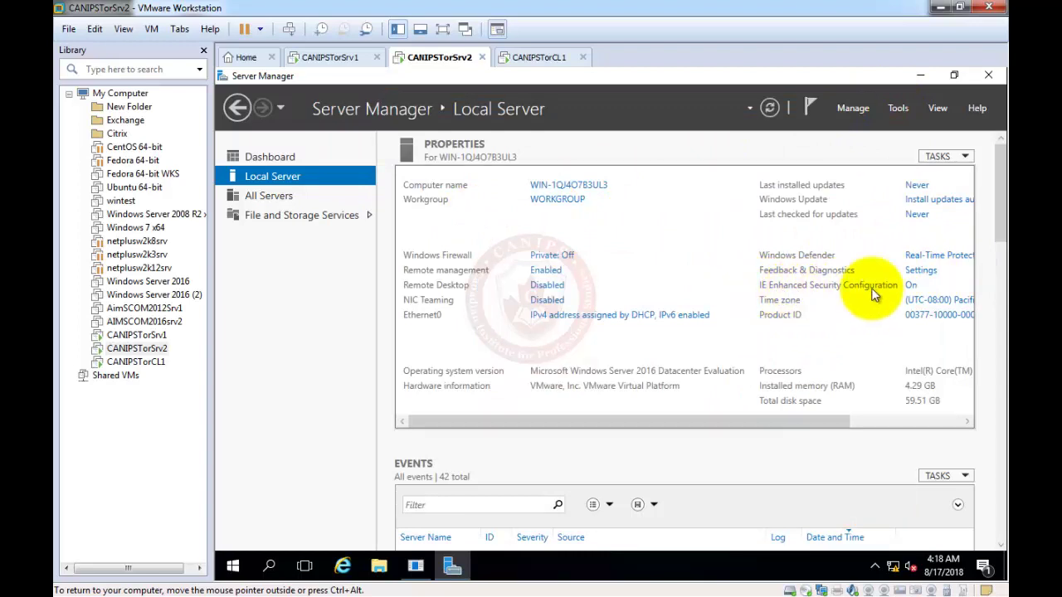
Turn off IE Enhanced Security Configuration for Administrators and Users on CANIPSTorSrv2.
{"action": "left_click", "coordinate": [910, 286]}
{"action": "left_click", "coordinate": [515, 296]}
{"action": "left_click", "coordinate": [516, 384]}
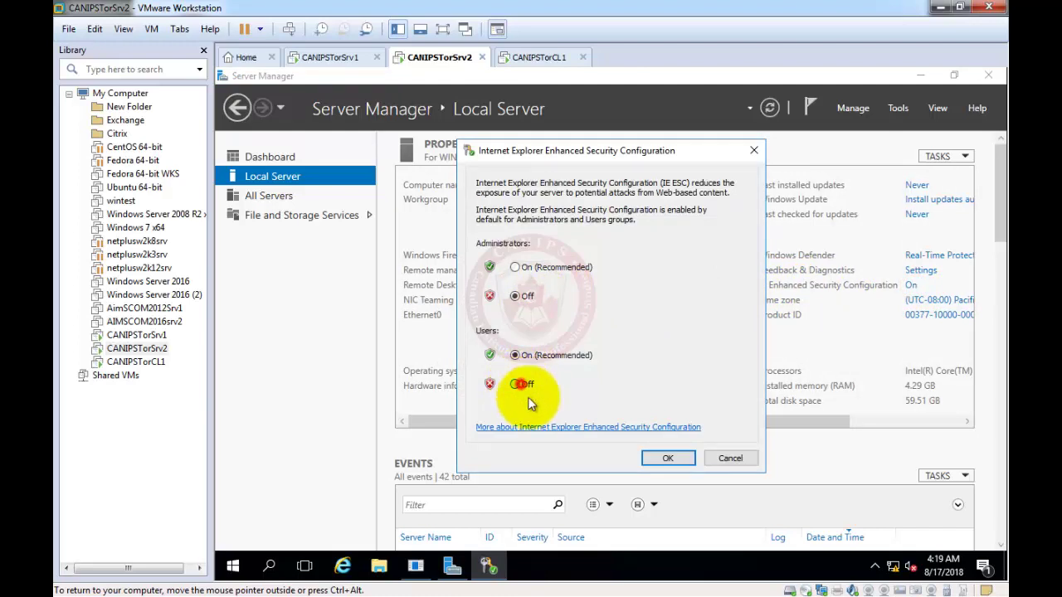
{"action": "left_click", "coordinate": [665, 459]}
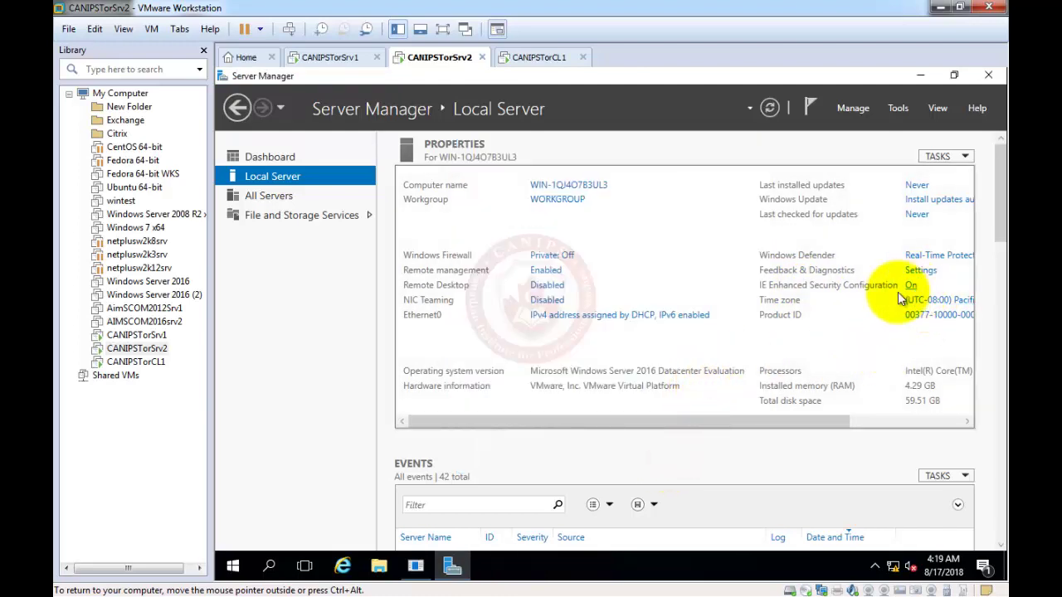
Turn off IE Enhanced Security Configuration for Administrators and Users on CANIPSTorSrv1 and refresh its Local Server properties.
{"action": "left_click", "coordinate": [335, 57]}
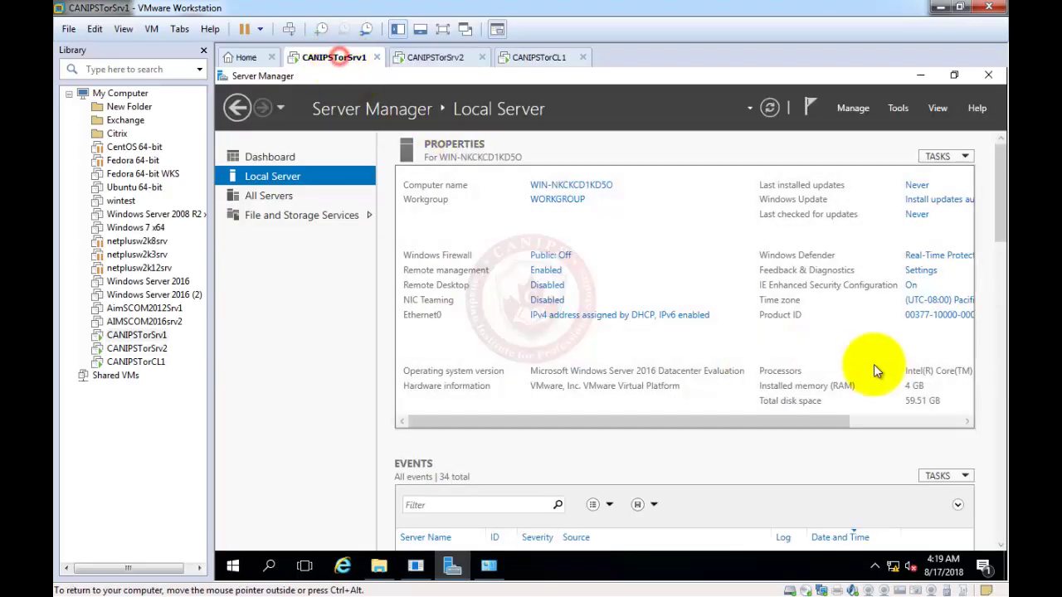
{"action": "left_click", "coordinate": [910, 286]}
{"action": "left_click", "coordinate": [522, 298]}
{"action": "left_click", "coordinate": [518, 385]}
{"action": "left_click", "coordinate": [664, 457]}
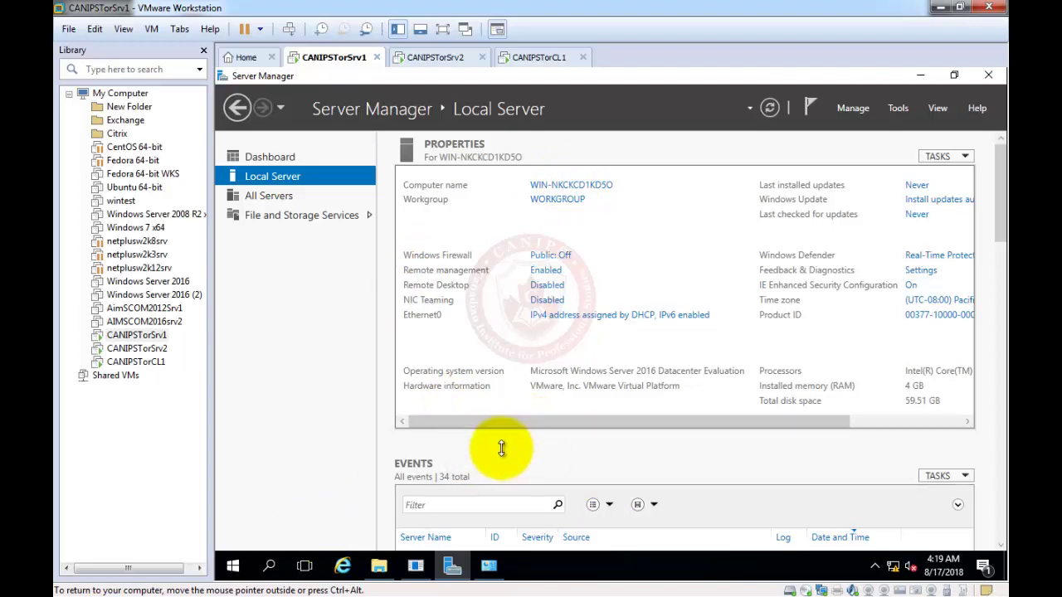
{"action": "left_click", "coordinate": [770, 109]}
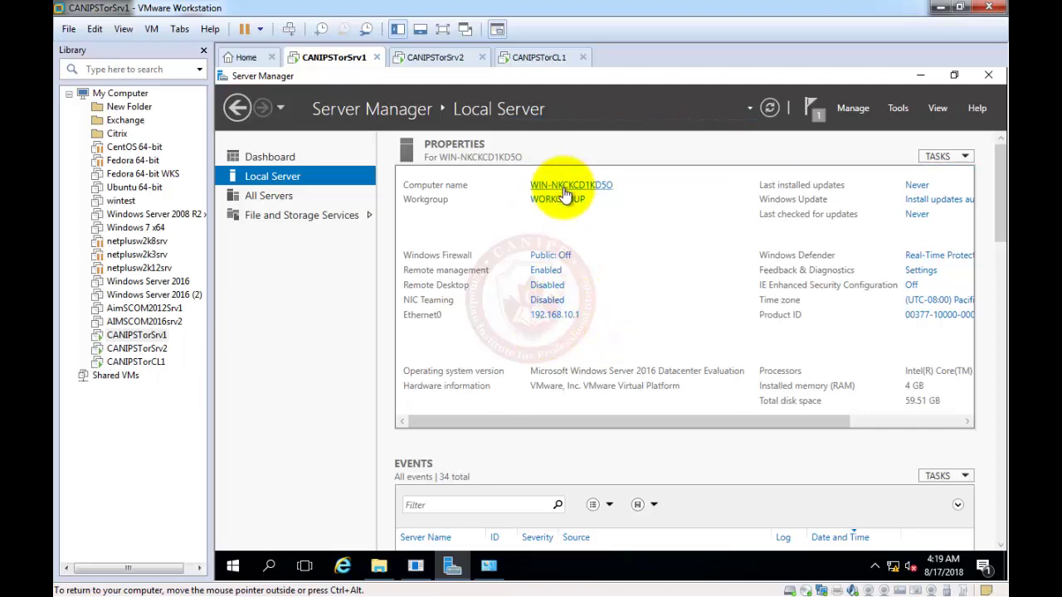
Restart CANIPSTorSrv1, choosing a reason for the restart.
{"action": "left_click", "coordinate": [235, 569]}
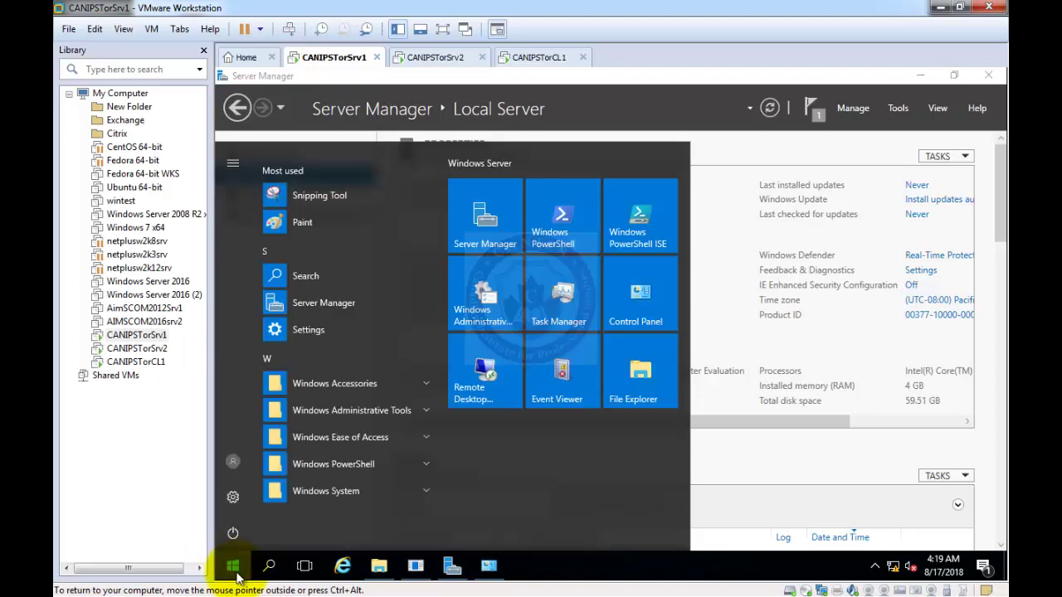
{"action": "left_click", "coordinate": [231, 537]}
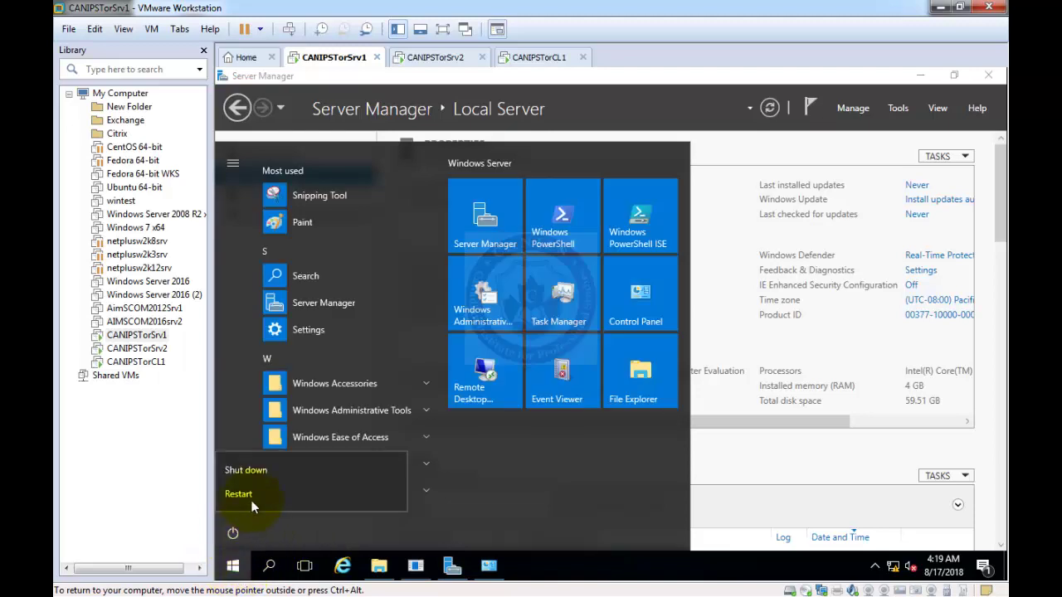
{"action": "left_click", "coordinate": [252, 495]}
{"action": "left_click", "coordinate": [336, 457]}
{"action": "left_click", "coordinate": [386, 488]}
{"action": "left_click", "coordinate": [439, 490]}
Restart CANIPSTorSrv2 with the reason Operating System: Recovery (Unplanned).
{"action": "left_click", "coordinate": [433, 57]}
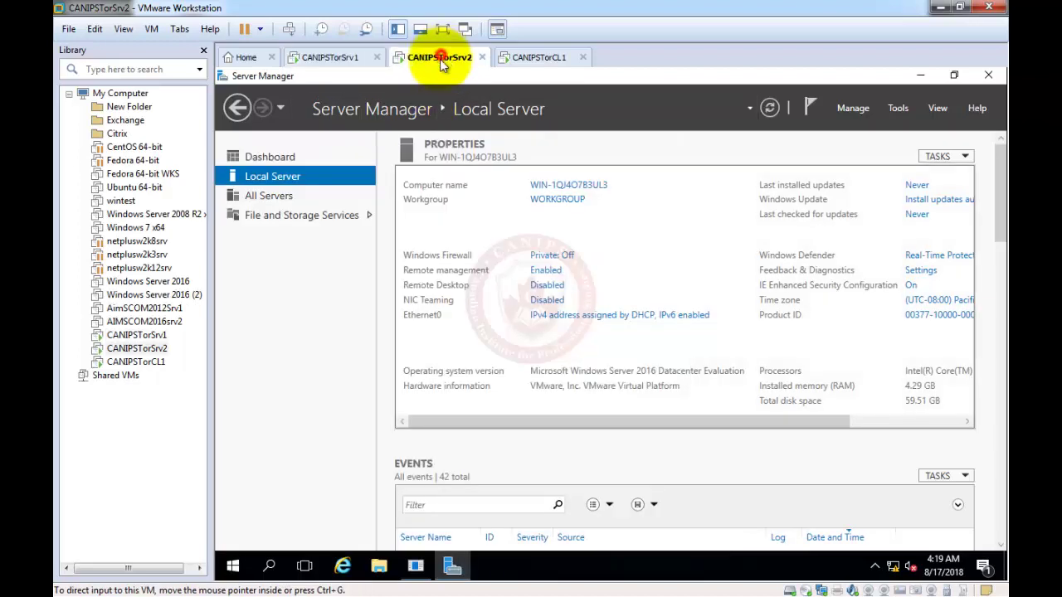
{"action": "left_click", "coordinate": [233, 568]}
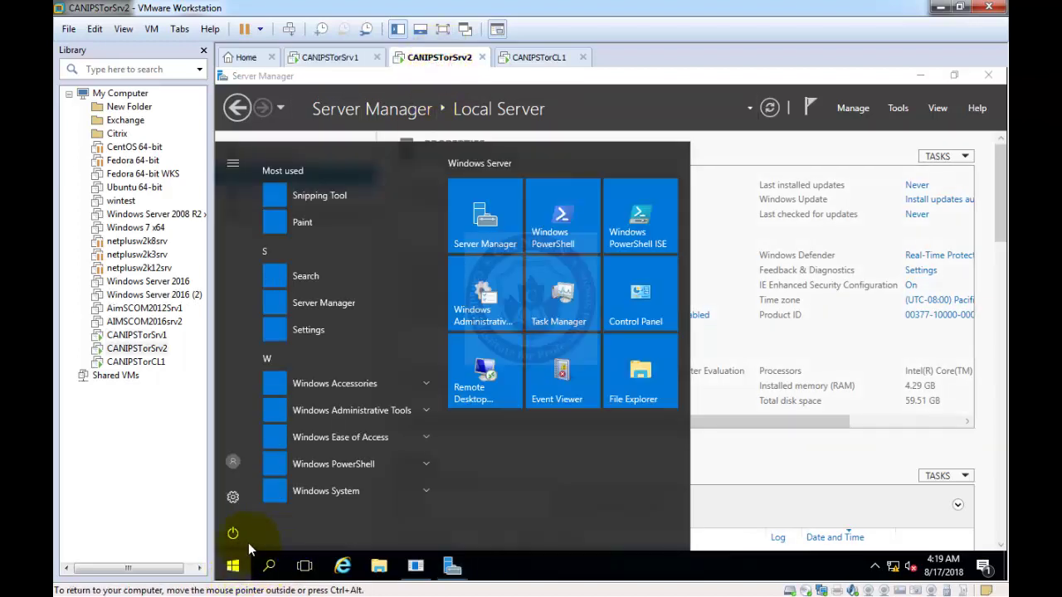
{"action": "left_click", "coordinate": [233, 533]}
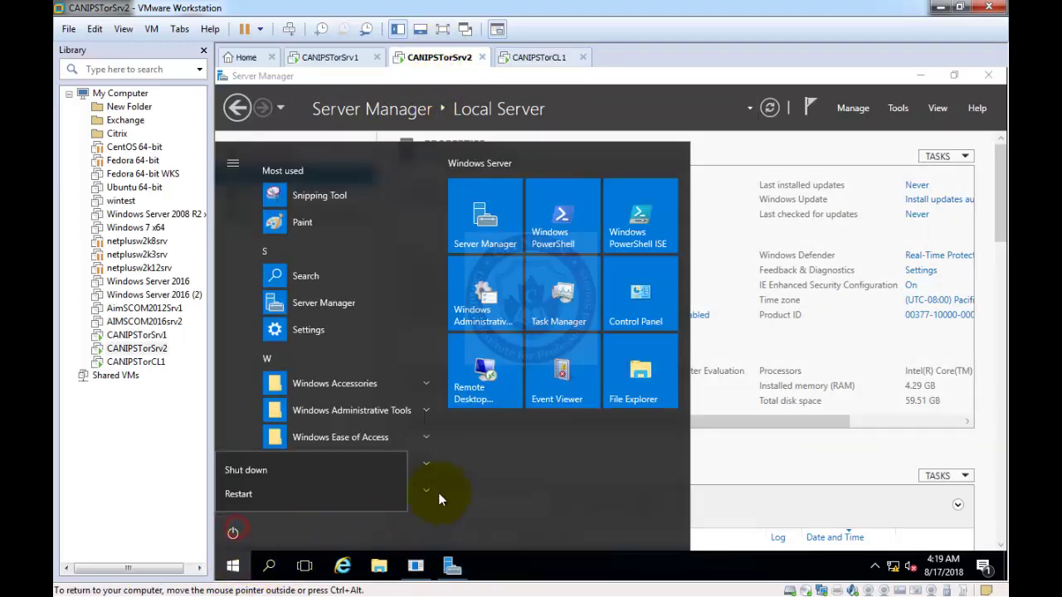
{"action": "left_click", "coordinate": [315, 493]}
{"action": "left_click", "coordinate": [308, 457]}
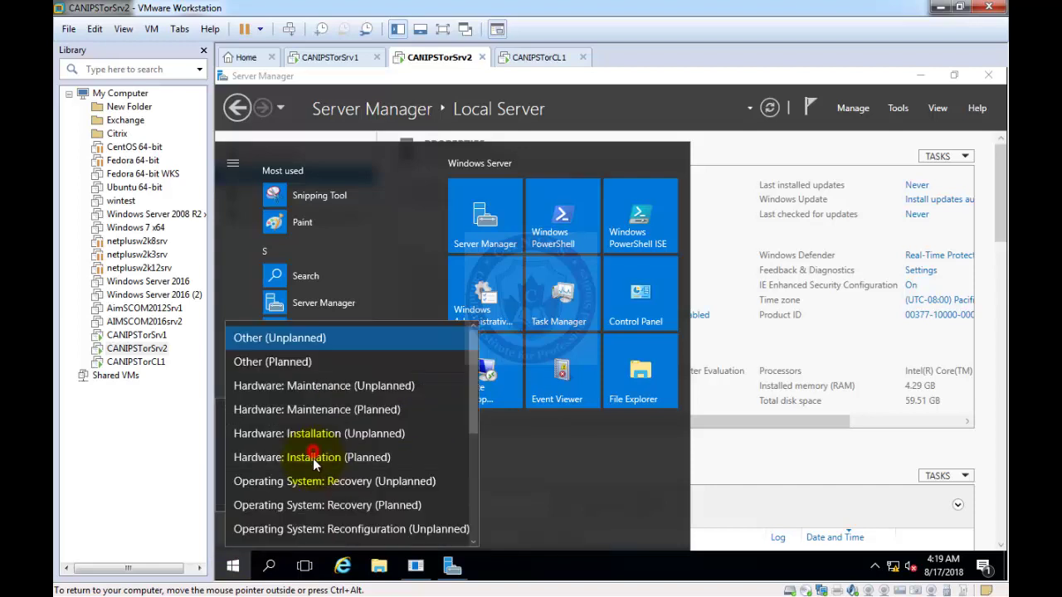
{"action": "left_click", "coordinate": [332, 483]}
{"action": "left_click", "coordinate": [433, 490]}
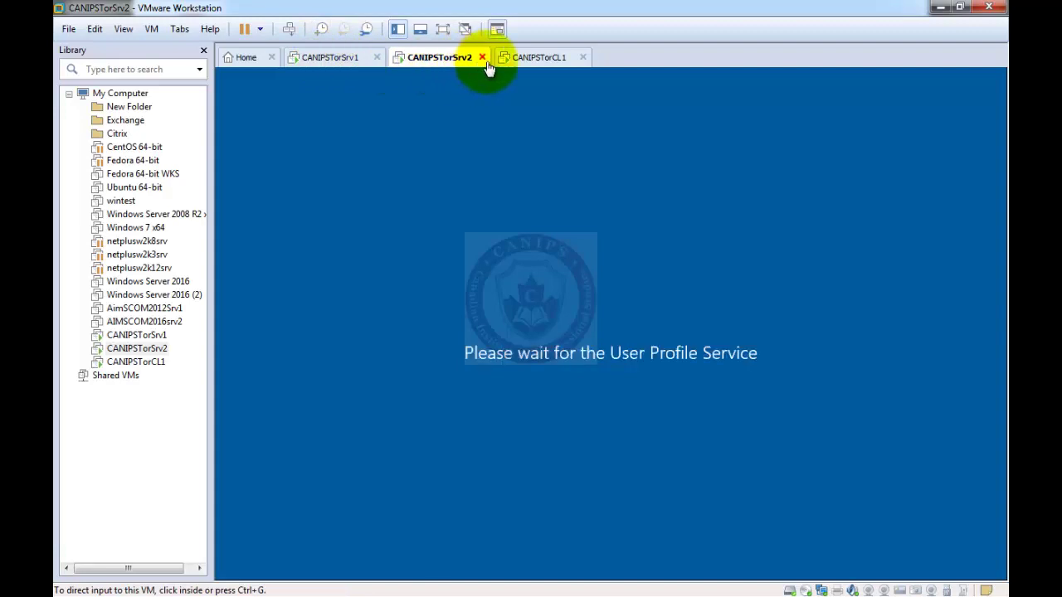
Unlock CANIPSTorSrv1 after its restart and sign in as Administrator with the account password.
{"action": "left_click", "coordinate": [540, 57]}
{"action": "left_click", "coordinate": [342, 59]}
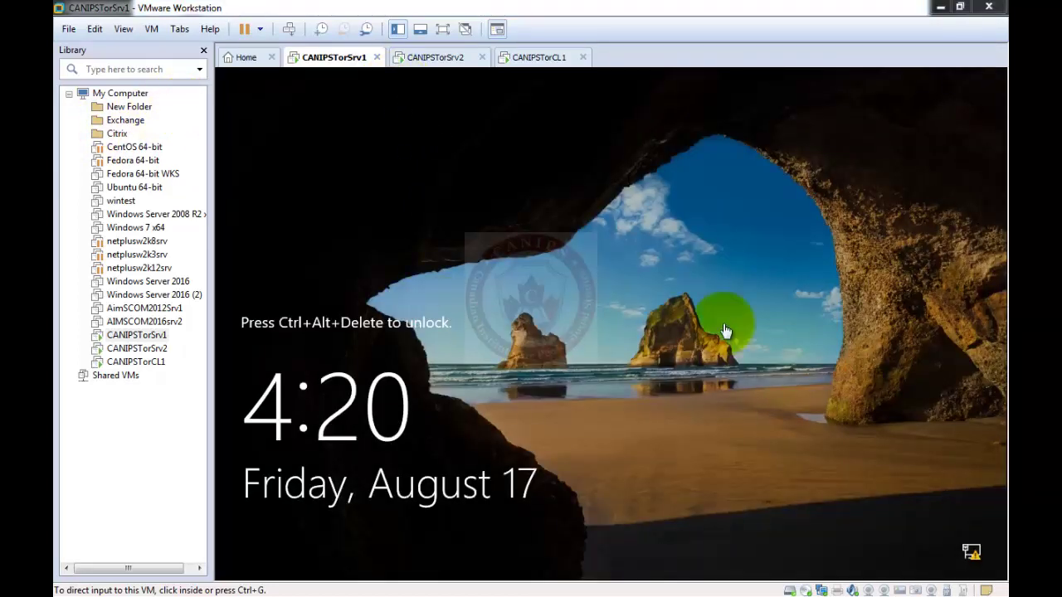
{"action": "left_click", "coordinate": [291, 30]}
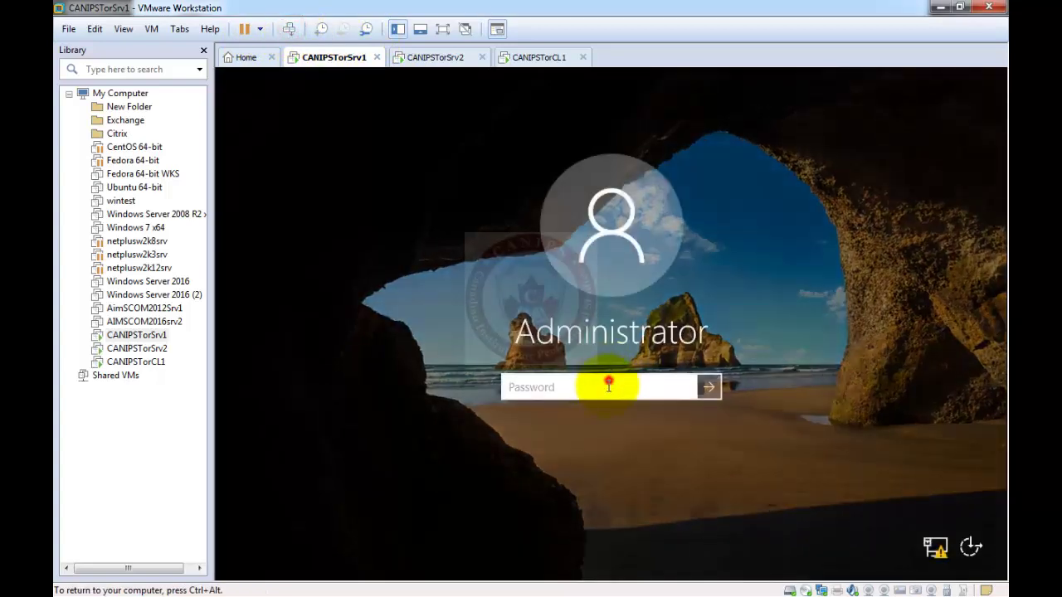
{"action": "left_click", "coordinate": [608, 383]}
{"action": "type", "text": "P"}
{"action": "key", "text": "Return"}
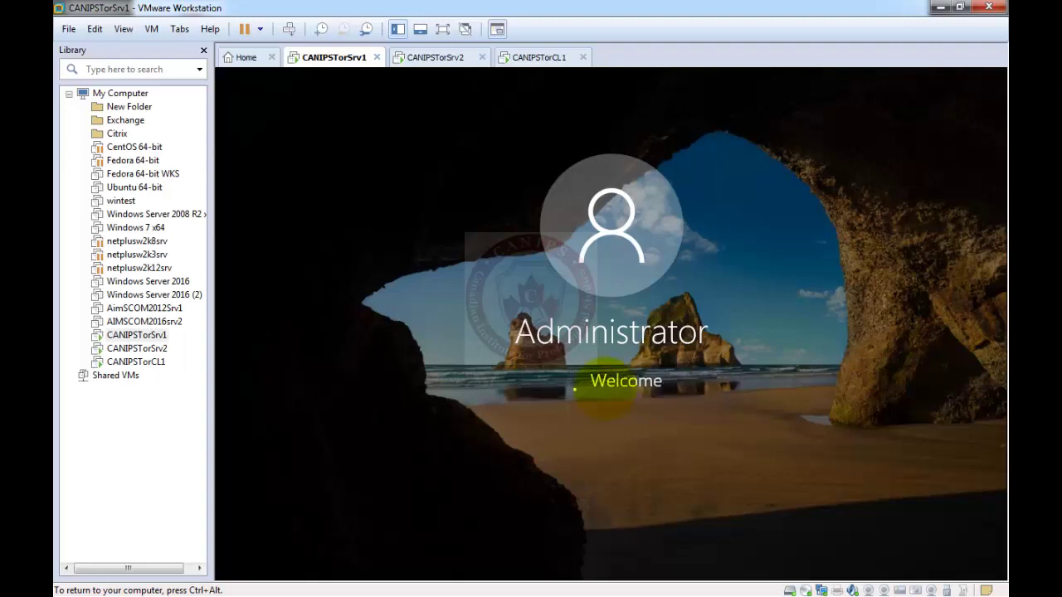
Unlock CANIPSTorSrv2 after its restart and sign in as Administrator with the account password.
{"action": "left_click", "coordinate": [424, 58]}
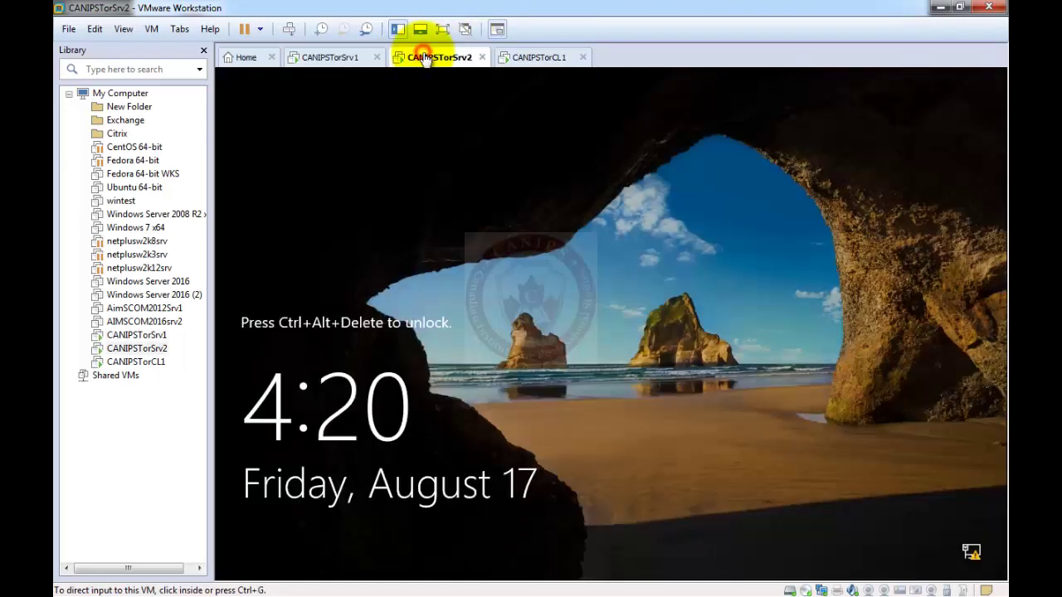
{"action": "left_click", "coordinate": [285, 30]}
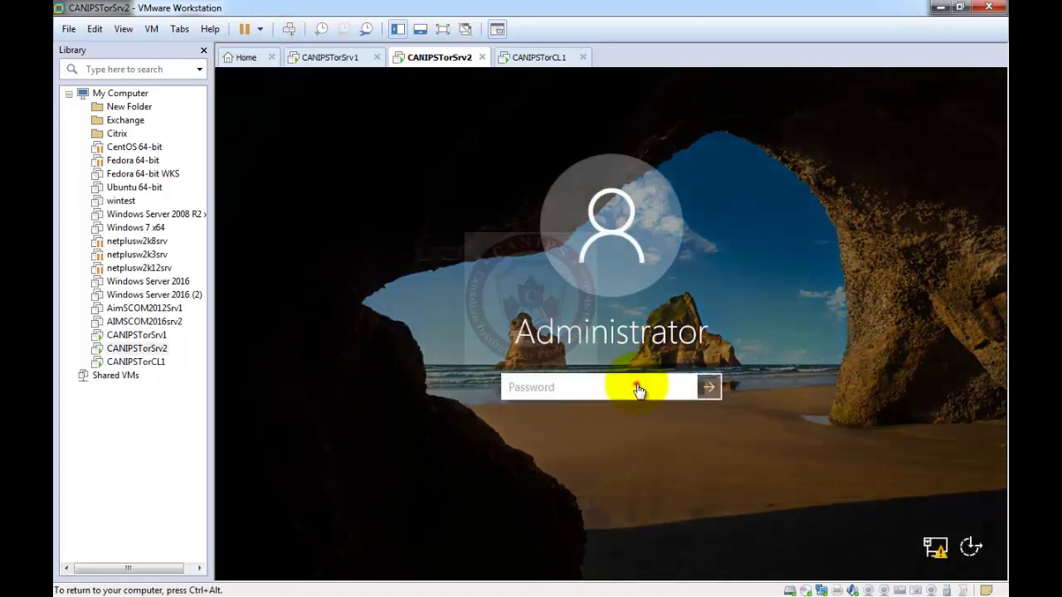
{"action": "left_click", "coordinate": [636, 384]}
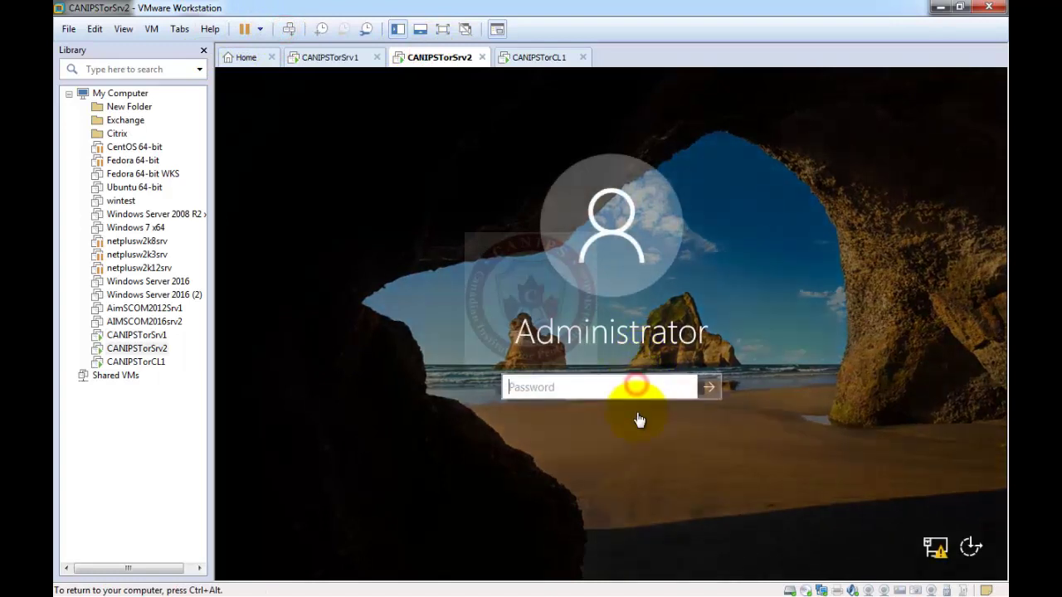
{"action": "type", "text": "P"}
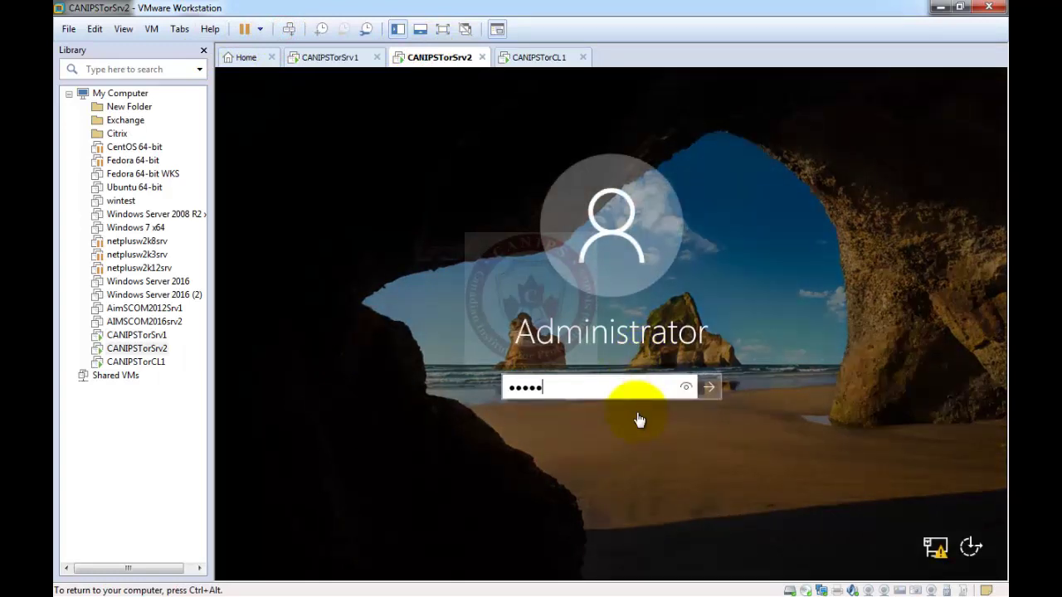
{"action": "key", "text": "Return"}
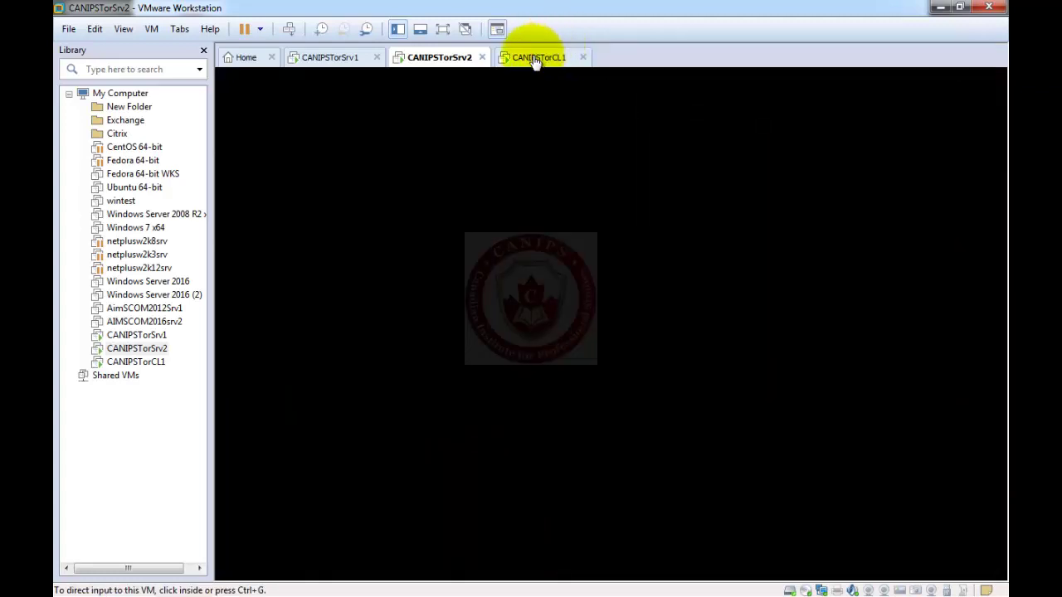
Return to CANIPSTorSrv1 and search its programs for cmd.
{"action": "left_click", "coordinate": [535, 58]}
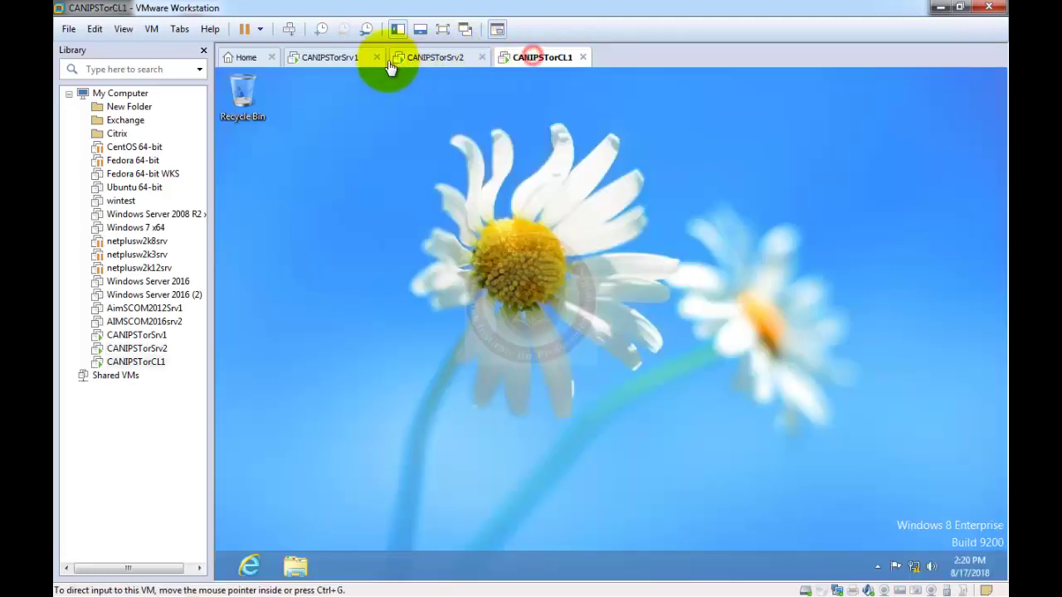
{"action": "left_click", "coordinate": [311, 57]}
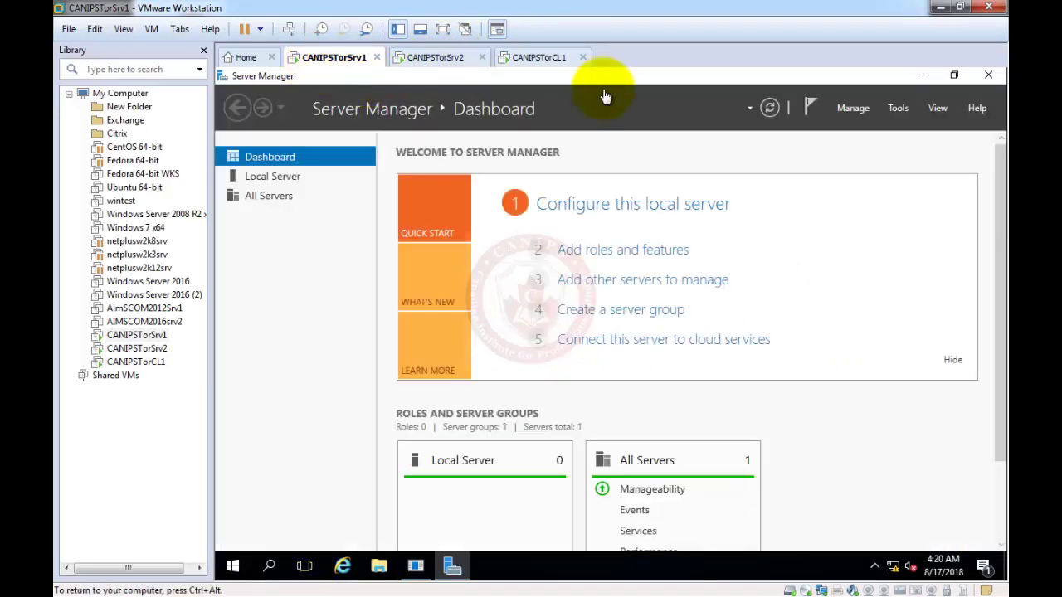
{"action": "left_click", "coordinate": [234, 567]}
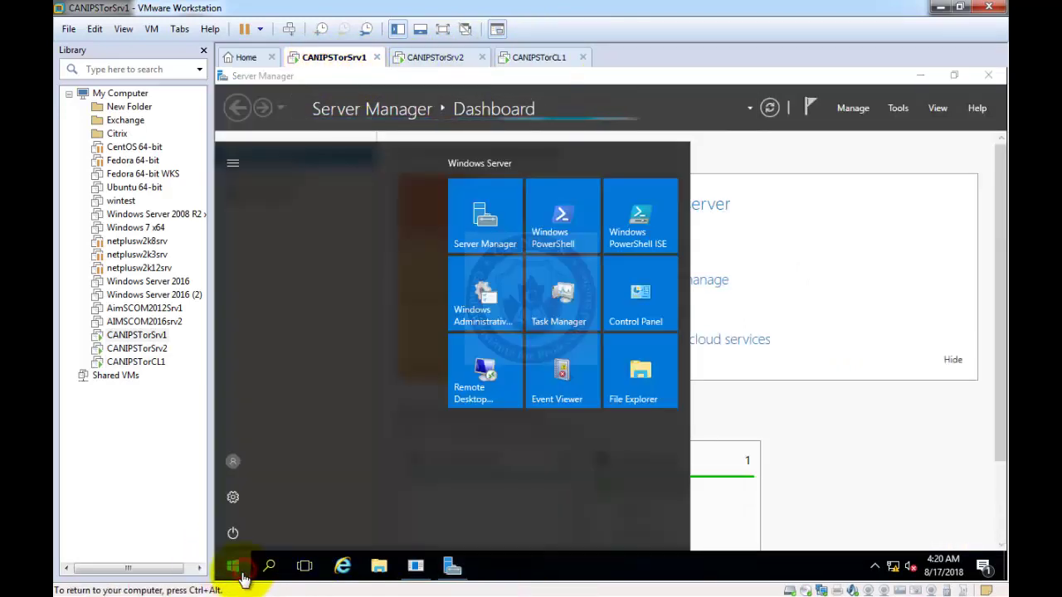
{"action": "left_click", "coordinate": [234, 567]}
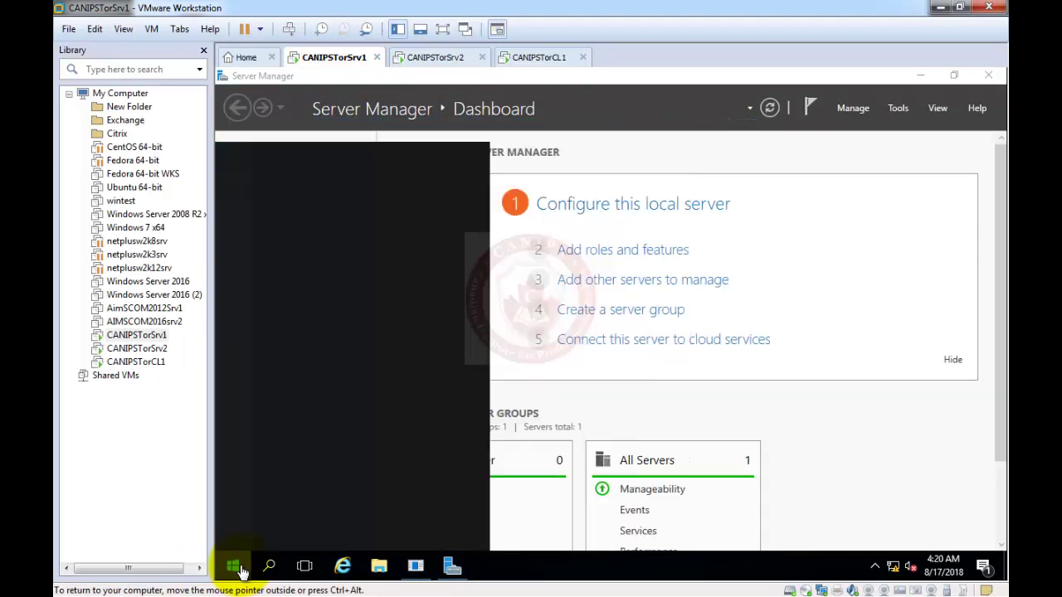
{"action": "type", "text": "cmd"}
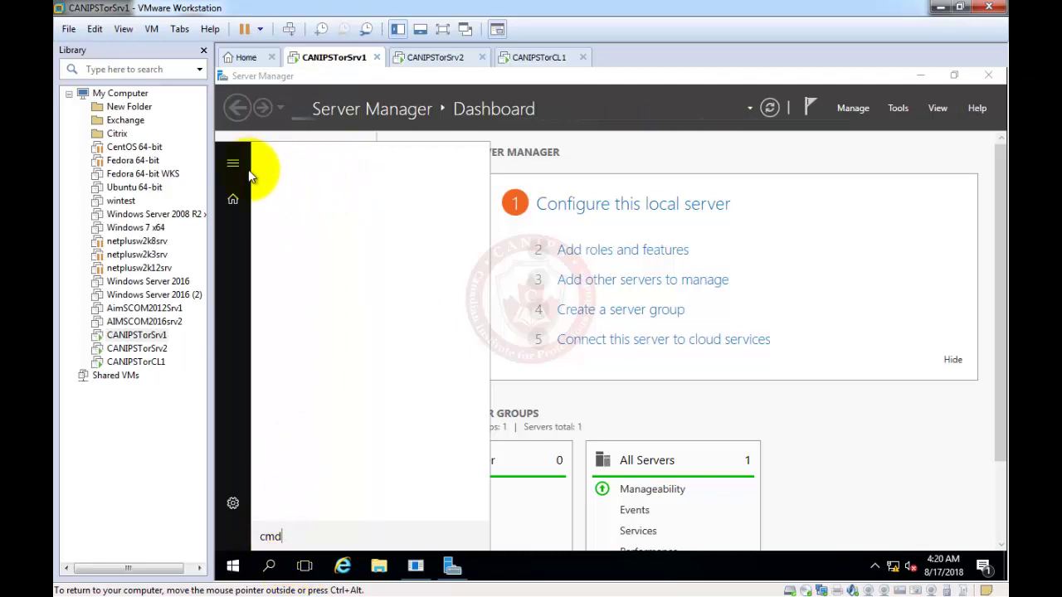
Search for cmd on CANIPSTorSrv2 and open Command Prompt there, and open Command Prompt on CANIPSTorSrv1 from its existing search.
{"action": "left_click", "coordinate": [435, 58]}
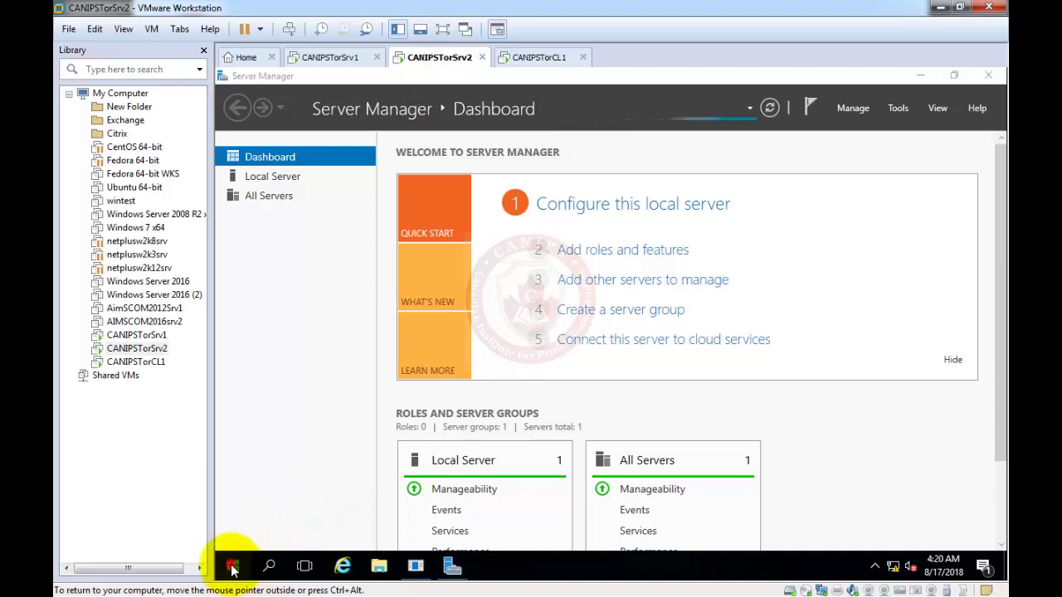
{"action": "left_click", "coordinate": [232, 567]}
{"action": "left_click", "coordinate": [232, 566]}
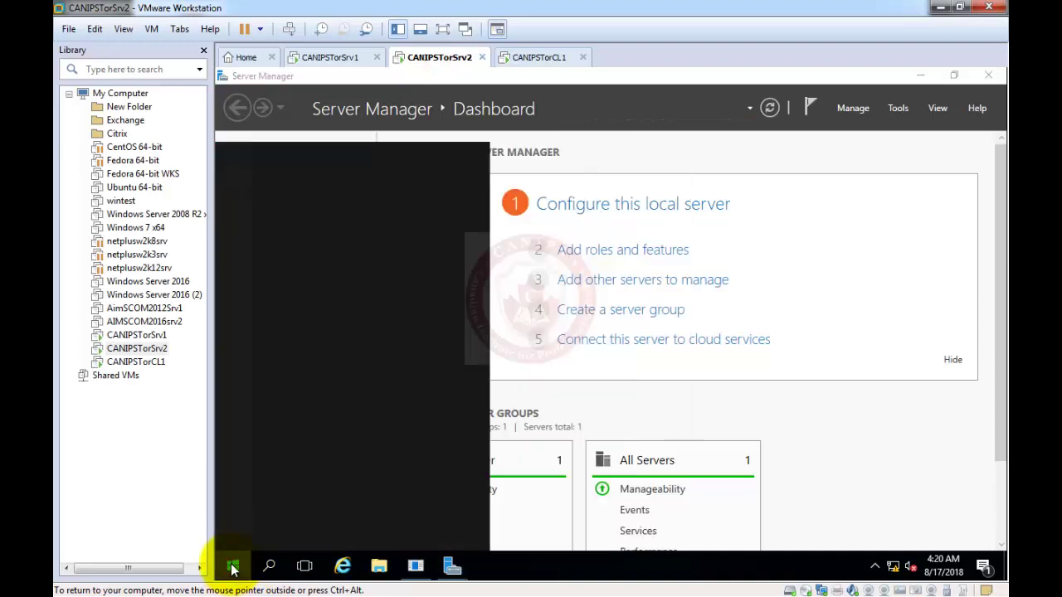
{"action": "type", "text": "cmd"}
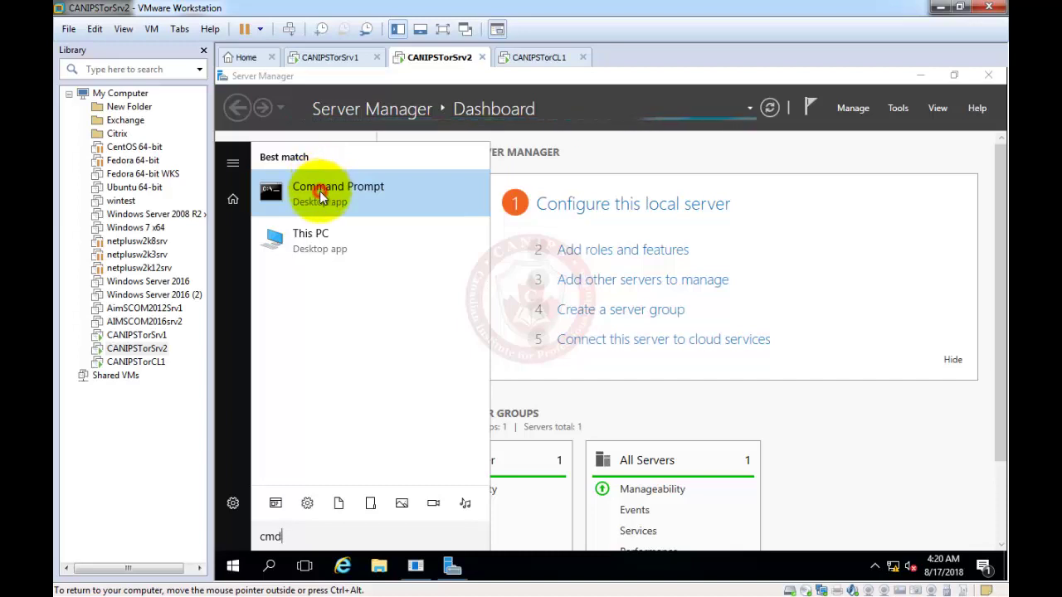
{"action": "left_click", "coordinate": [351, 61]}
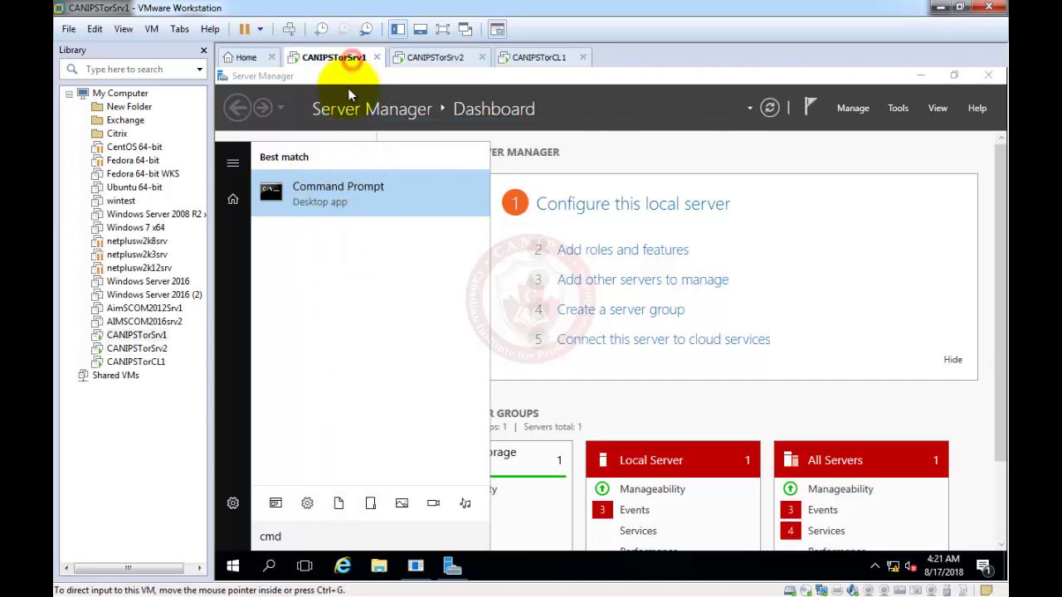
{"action": "left_click", "coordinate": [315, 204]}
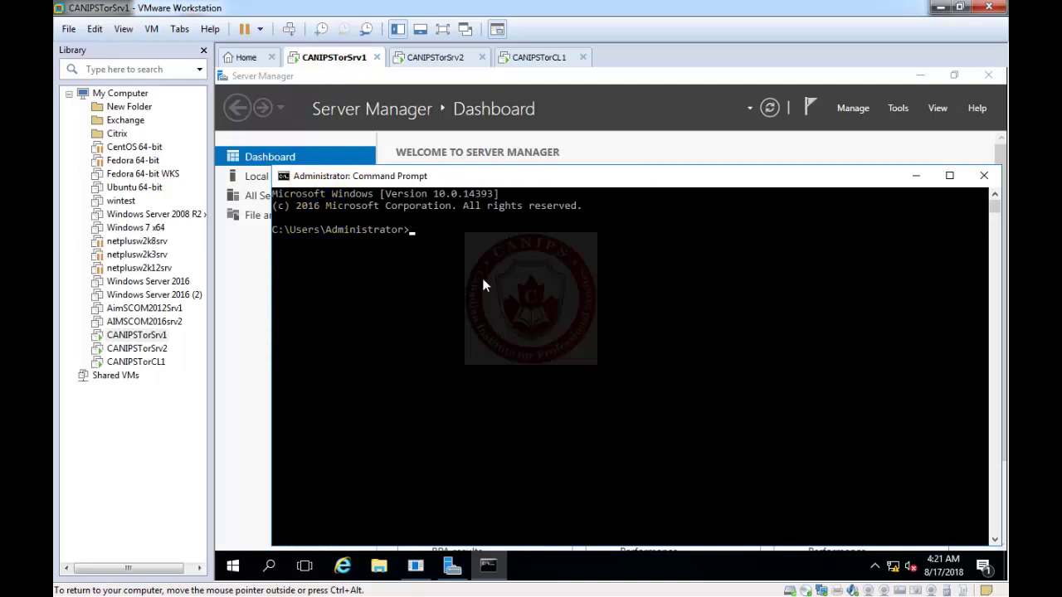
Test connectivity from CANIPSTorSrv1 by pinging 192.168.10.1 and the unused address 192.168.10.99.
{"action": "type", "text": "pi"}
{"action": "type", "text": "ng 192.168.10.1"}
{"action": "key", "text": "Return"}
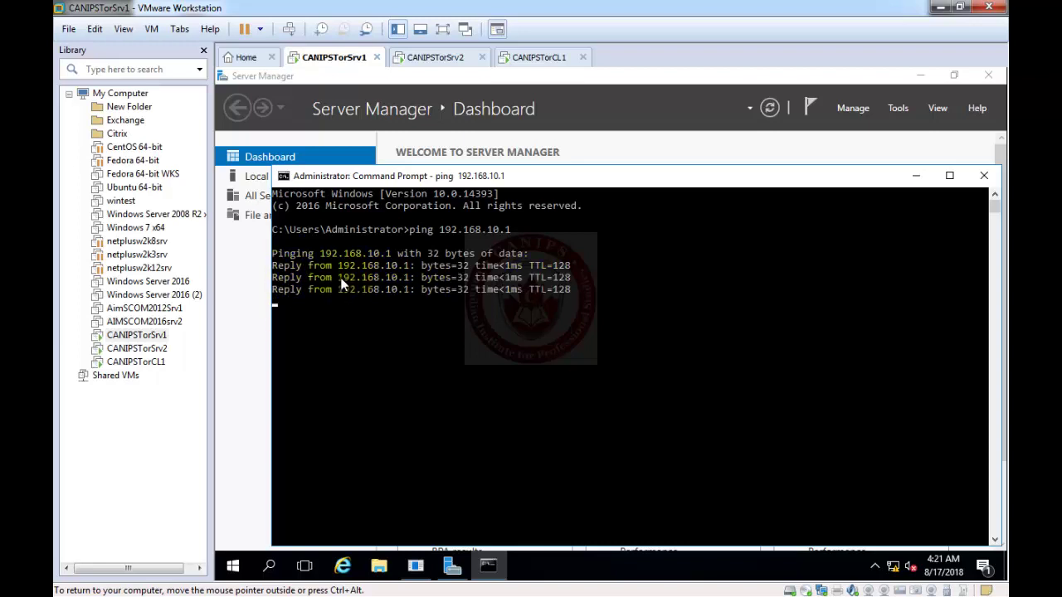
{"action": "key", "text": "Up"}
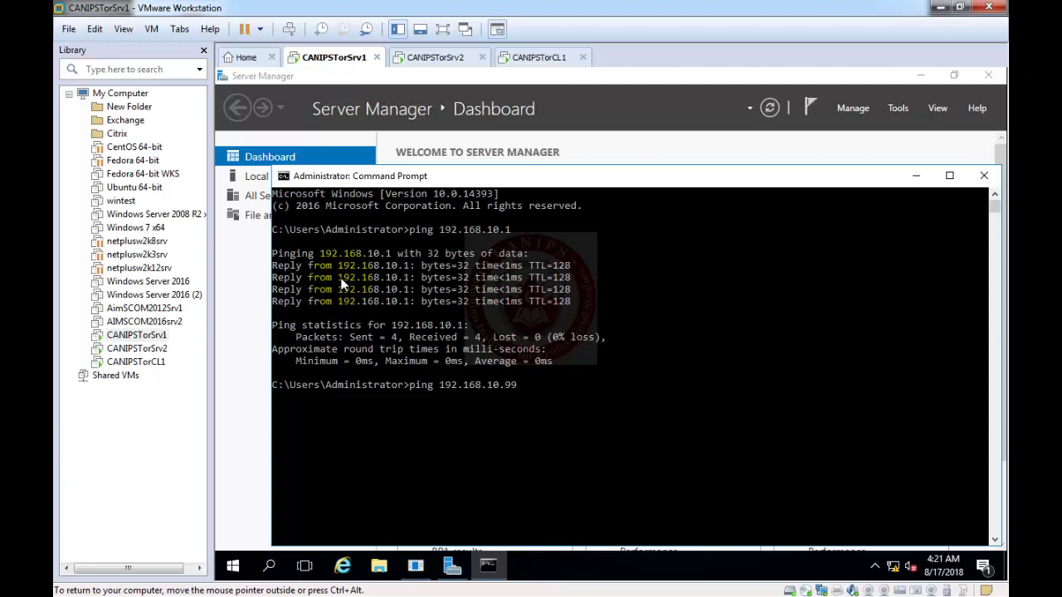
{"action": "key", "text": "Return"}
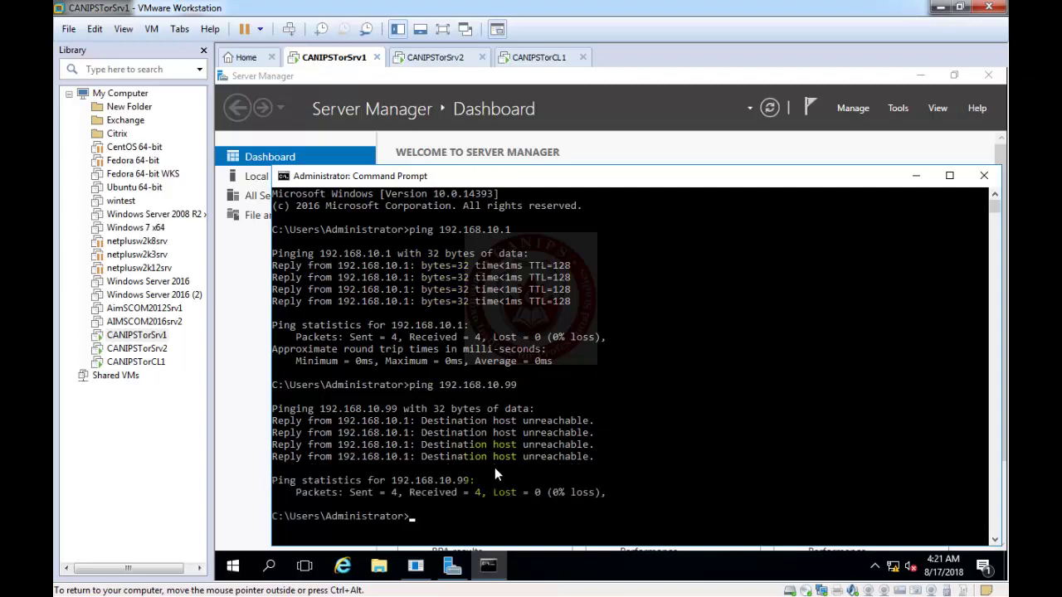
Ping the second server at 192.168.10.2 from CANIPSTorSrv1.
{"action": "key", "text": "Up"}
{"action": "key", "text": "BackSpace"}
{"action": "key", "text": "BackSpace"}
{"action": "type", "text": "2"}
{"action": "key", "text": "Return"}
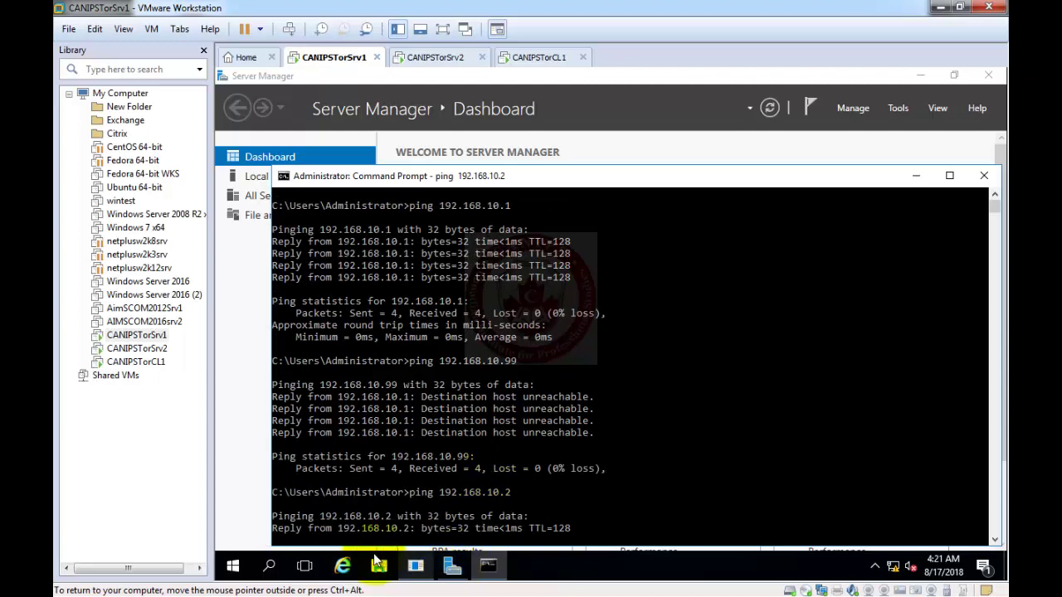
Switch to CANIPSTorSrv2 and ping 192.168.10.1 and the client at 192.168.10.10 from its Command Prompt.
{"action": "left_click", "coordinate": [432, 57]}
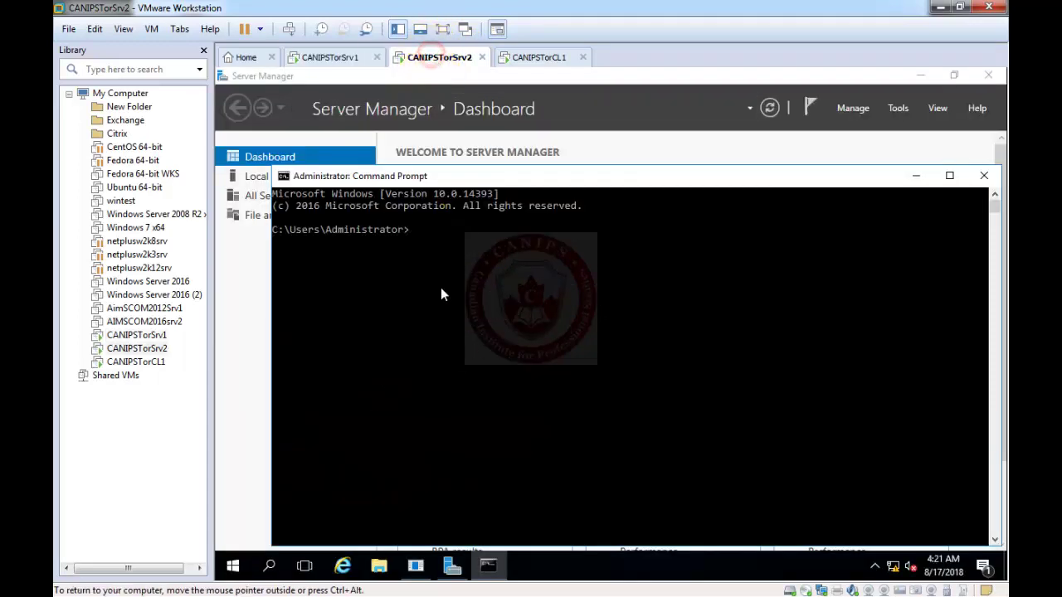
{"action": "type", "text": "ping 192.16"}
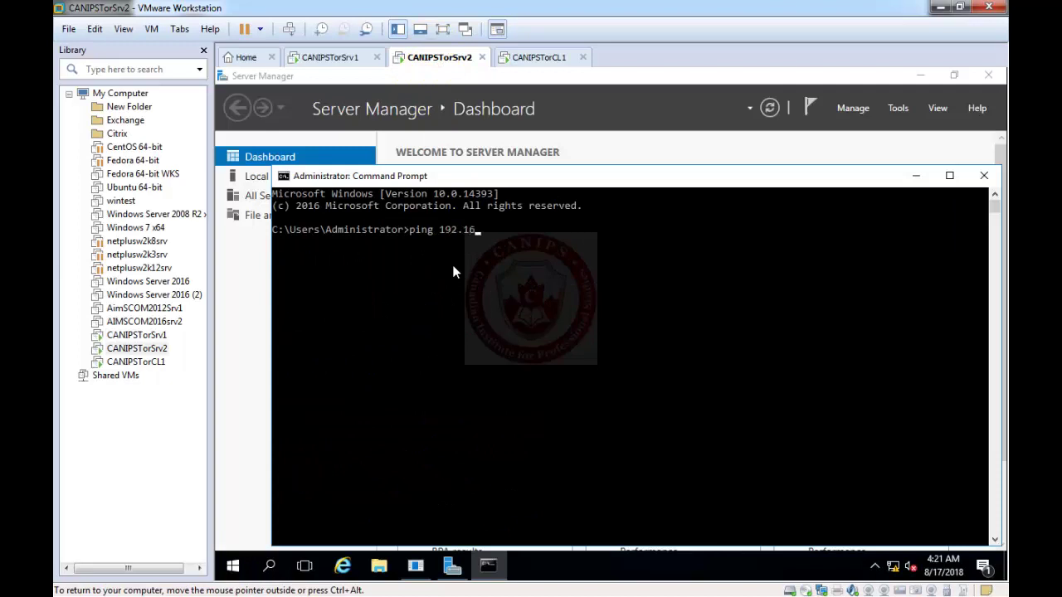
{"action": "type", "text": "8.10.1"}
{"action": "key", "text": "Return"}
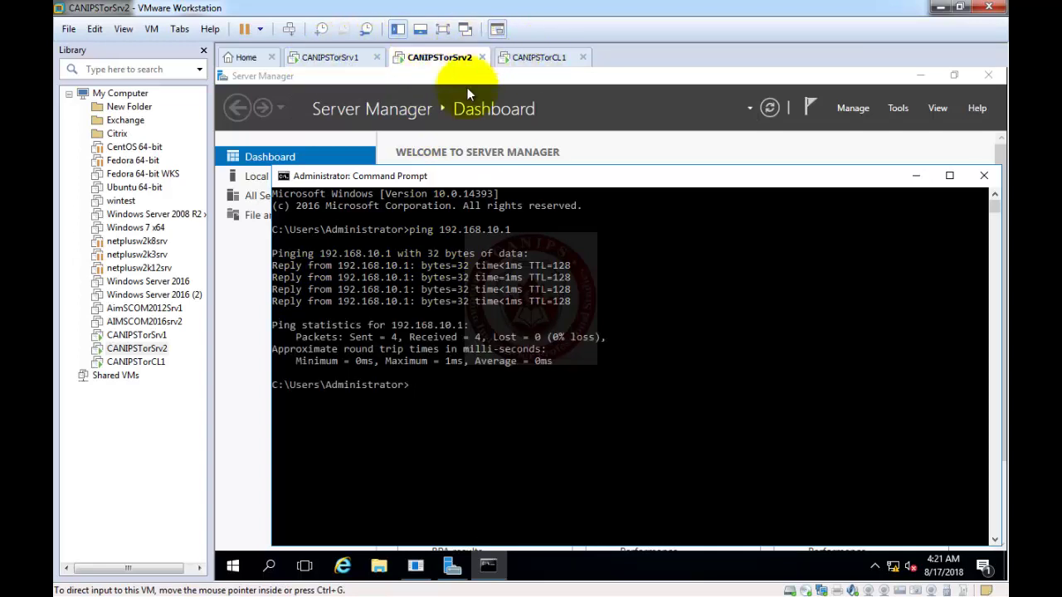
{"action": "key", "text": "Up"}
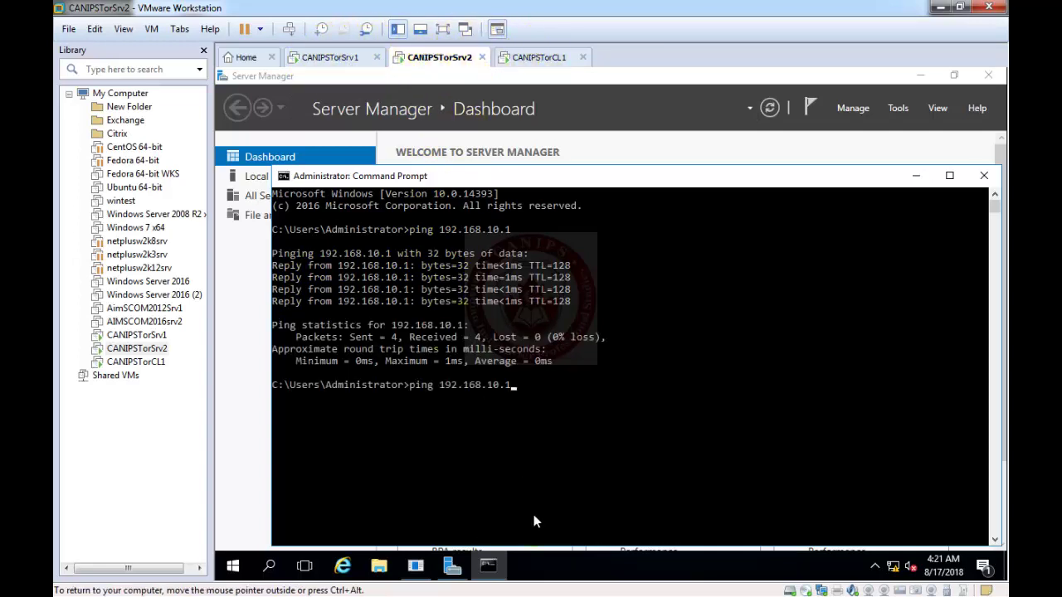
{"action": "type", "text": "0"}
{"action": "key", "text": "Return"}
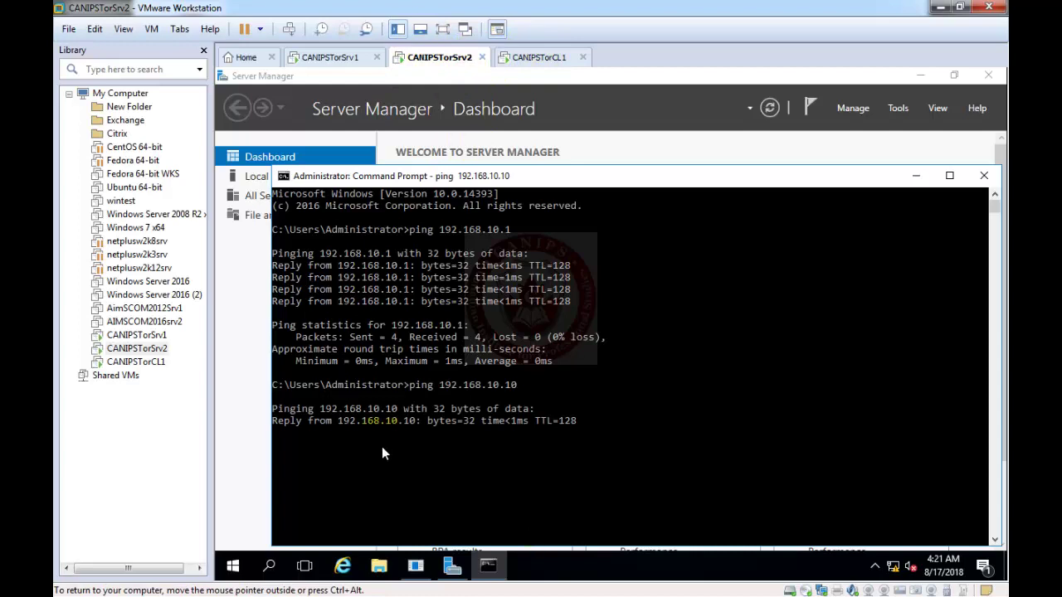
Switch to the CANIPSTorCL1 client, search its apps for cmd and open Command Prompt.
{"action": "left_click", "coordinate": [537, 58]}
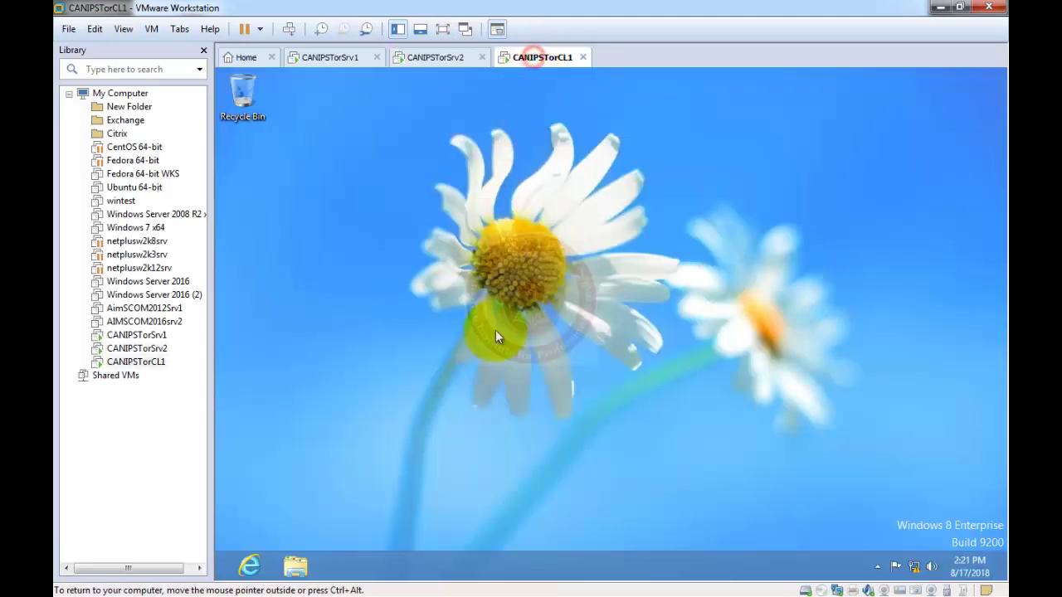
{"action": "left_click", "coordinate": [222, 572]}
{"action": "type", "text": "cm"}
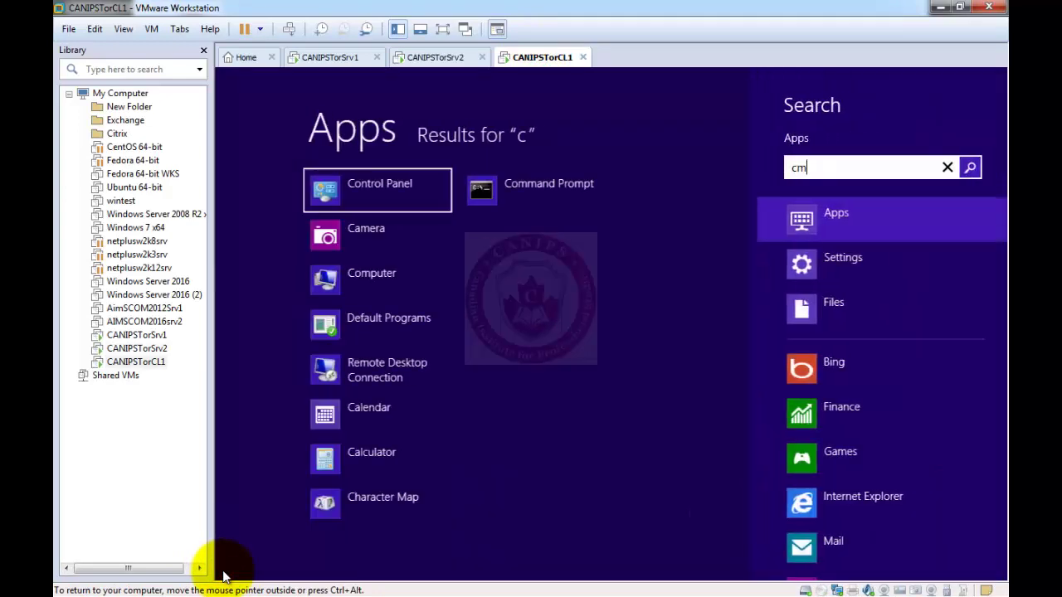
{"action": "type", "text": "d"}
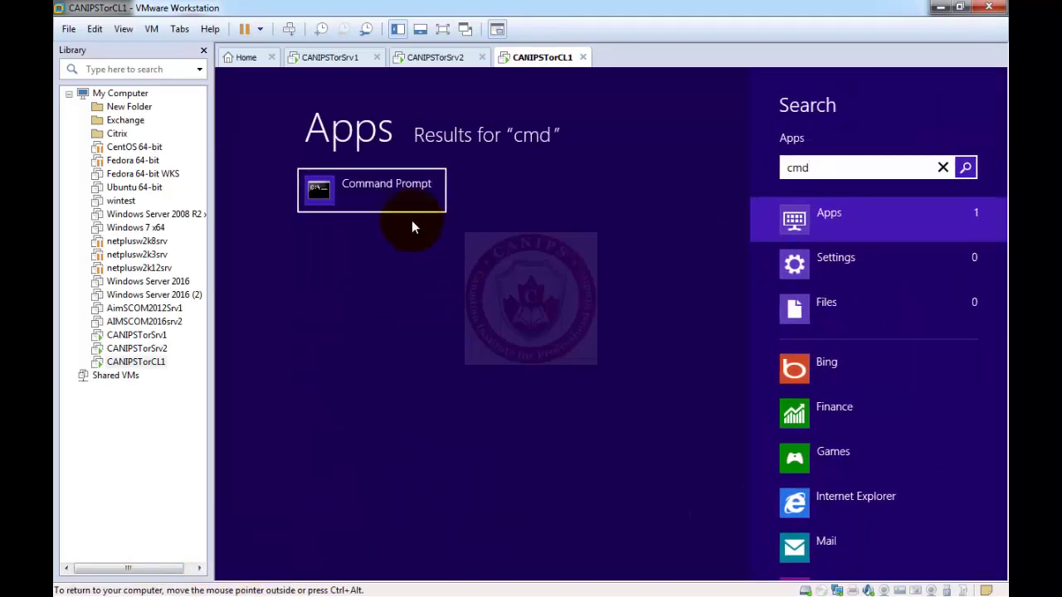
{"action": "left_click", "coordinate": [380, 195]}
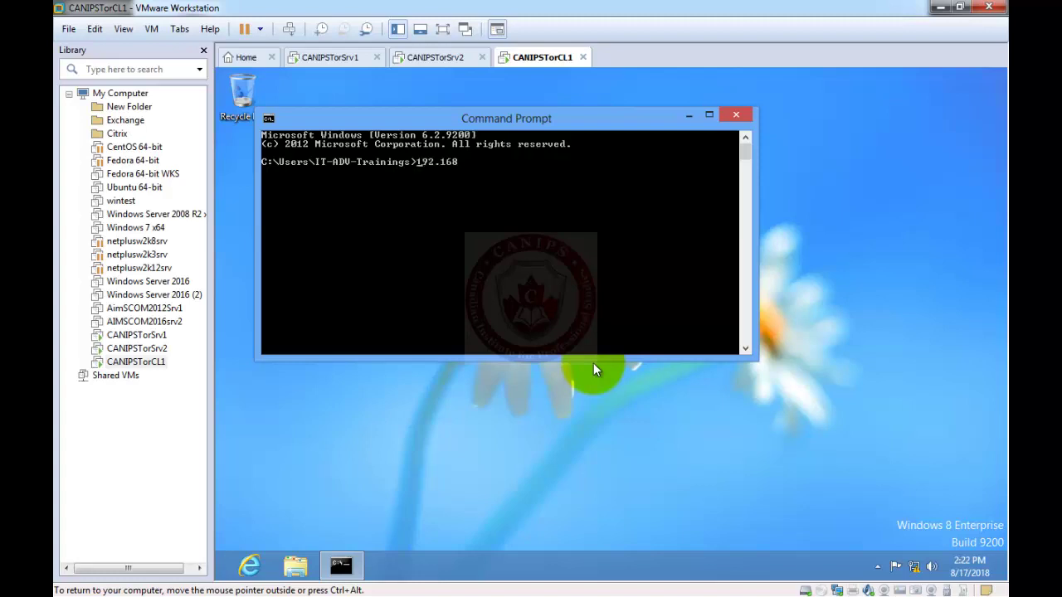
Ping both servers, 192.168.10.1 and 192.168.10.2, from the CANIPSTorCL1 client.
{"action": "type", "text": "ping "}
{"action": "type", "text": "10."}
{"action": "key", "text": "Return"}
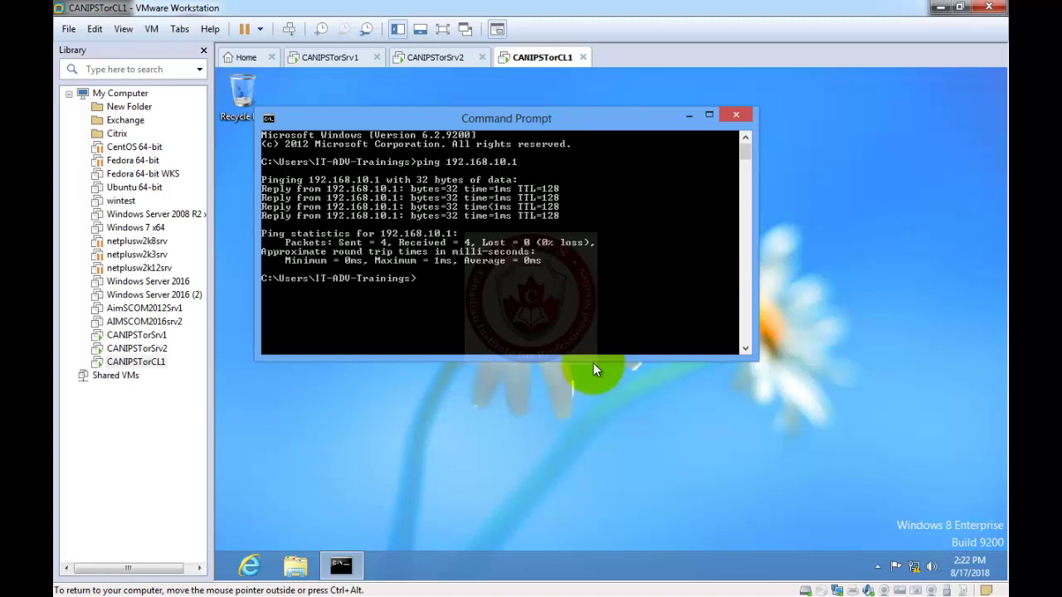
{"action": "key", "text": "Up"}
{"action": "key", "text": "BackSpace"}
{"action": "type", "text": "2.168.10.2"}
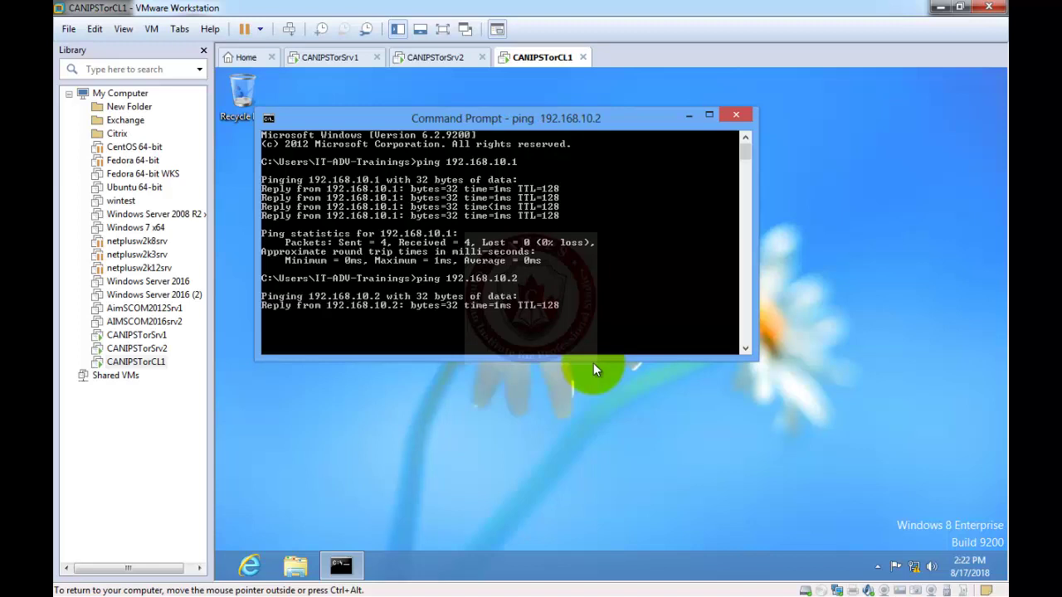